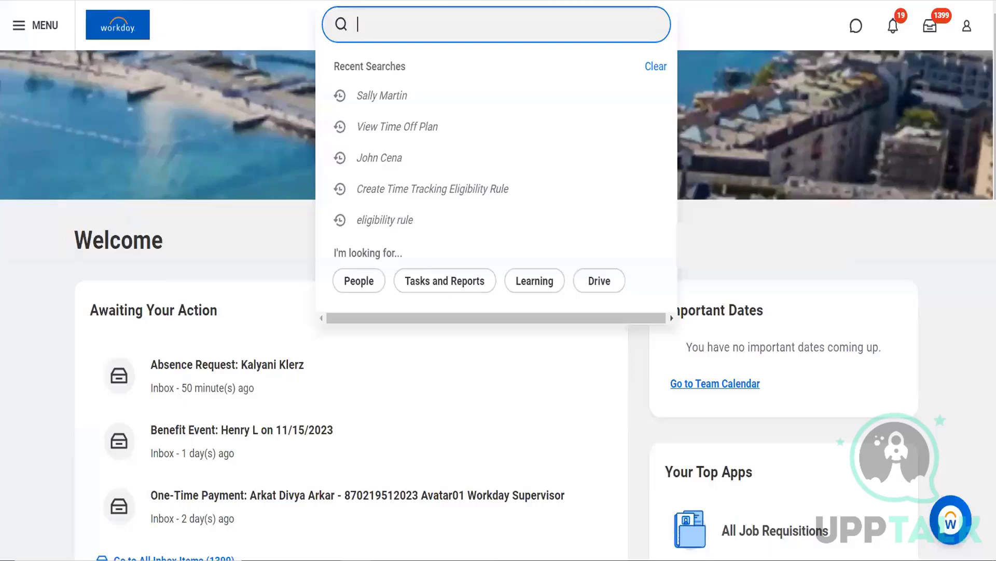
Search Workday for CF_LRV_COUNTRY and open the CF_LRV_Country calculated field.
type("q")
key("BackSpace")
type("qF")
type("_LRV")
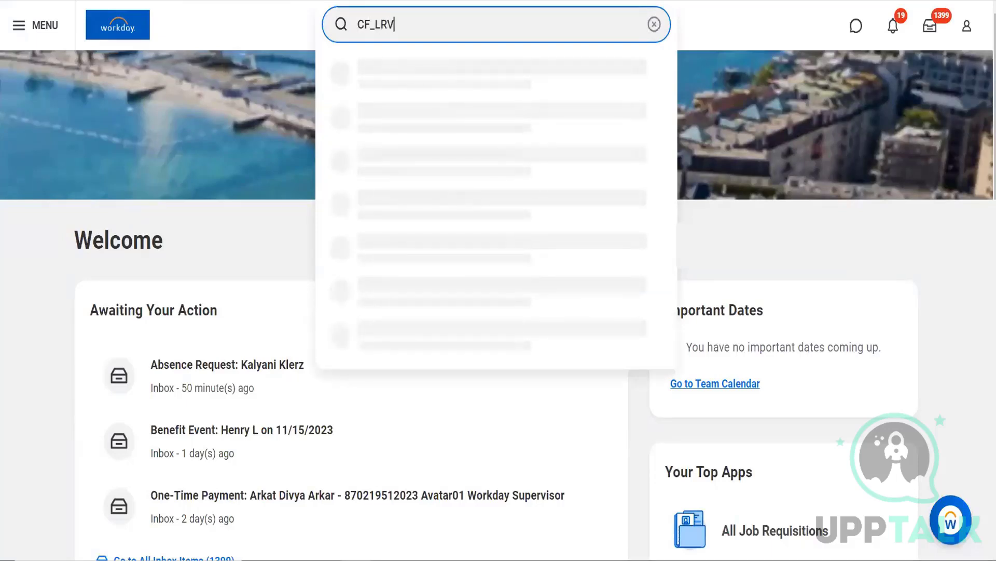
type("_CUNTRY")
key("BackSpace")
key("BackSpace")
key("BackSpace")
key("BackSpace")
key("BackSpace")
key("BackSpace")
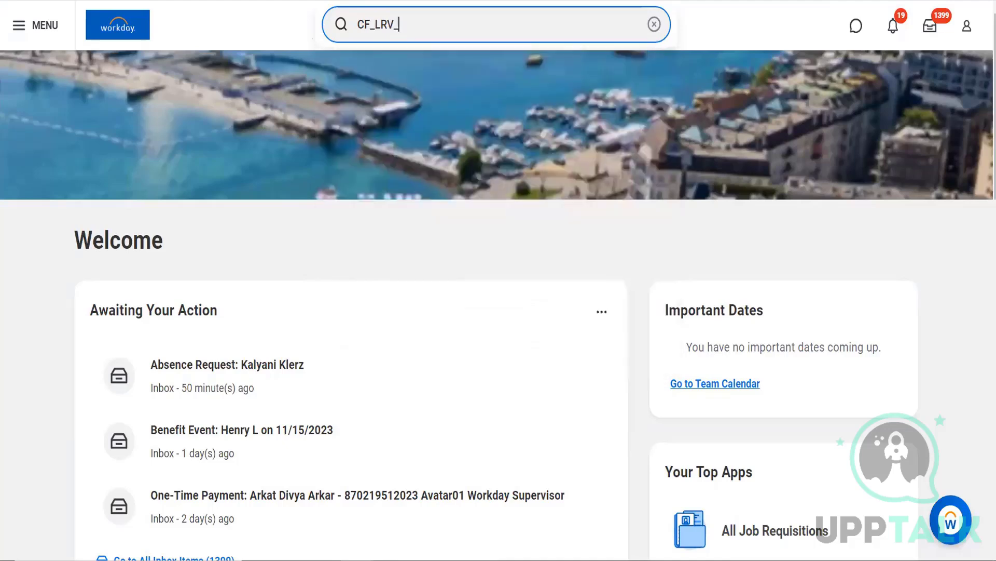
type("COUNTRY")
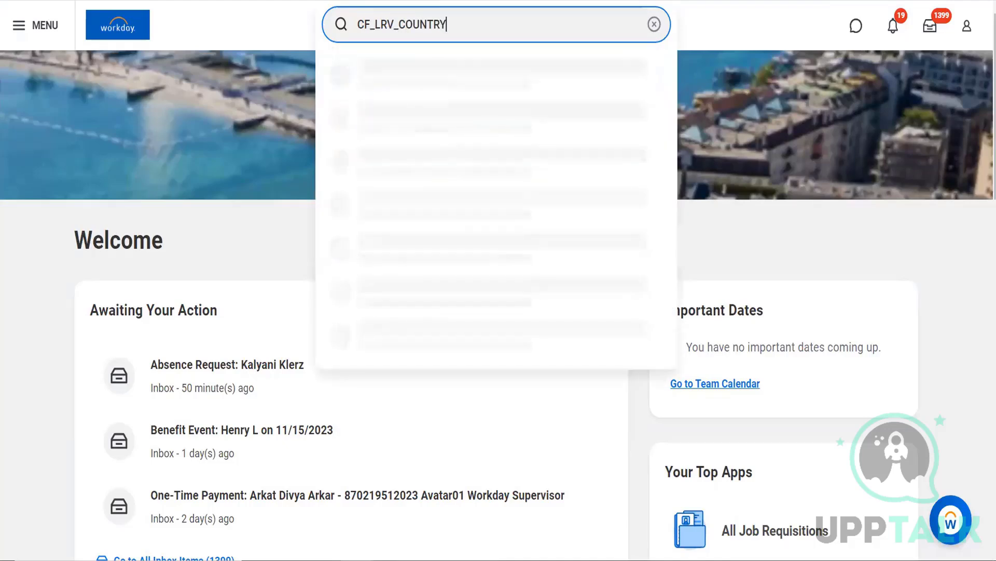
key("Return")
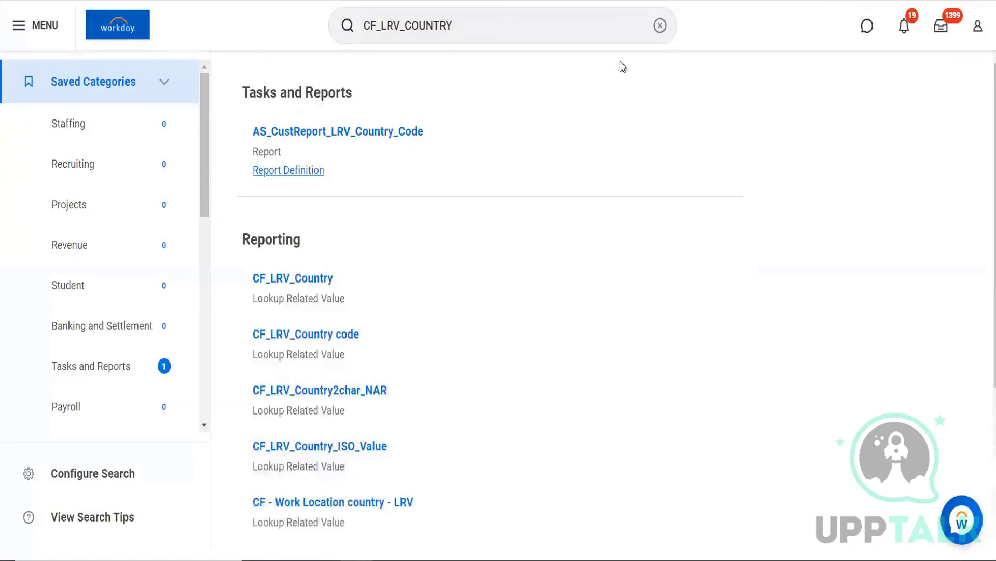
left_click(302, 280)
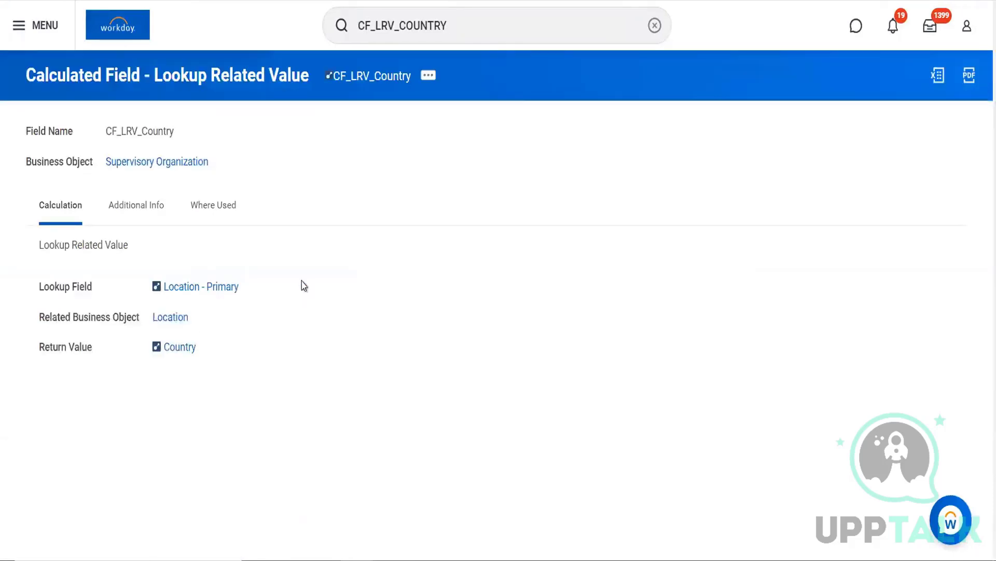
left_click(468, 34)
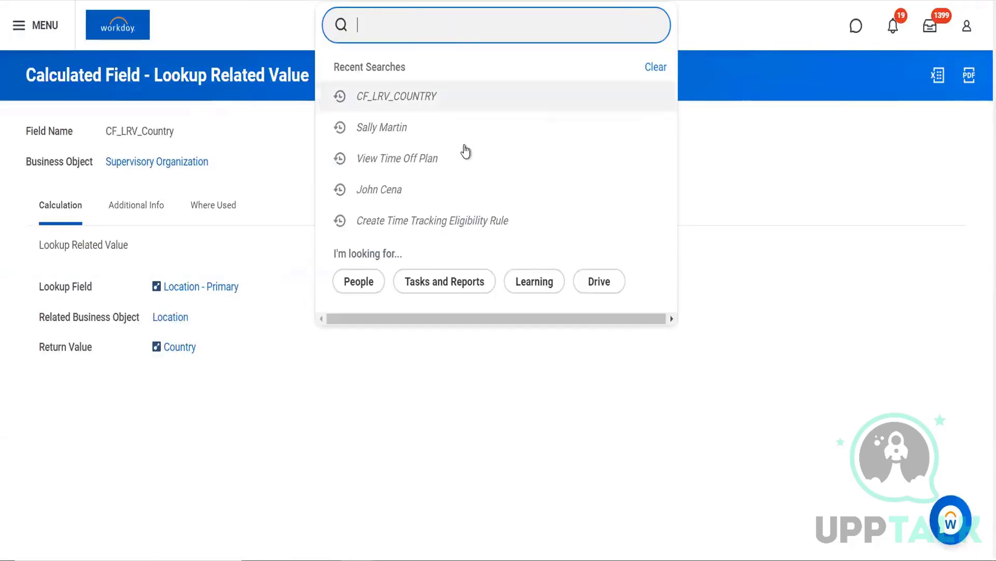
left_click(458, 222)
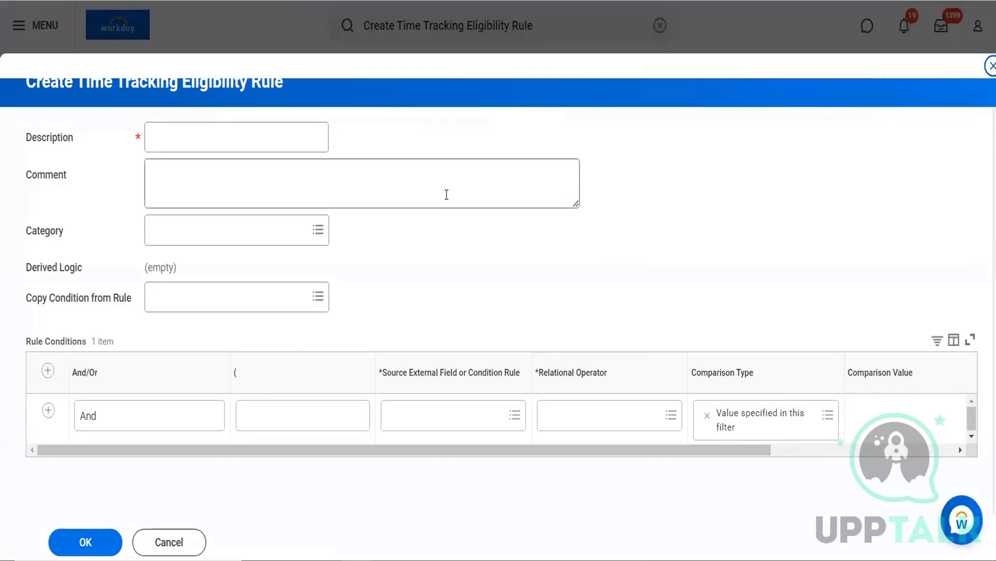
left_click(241, 138)
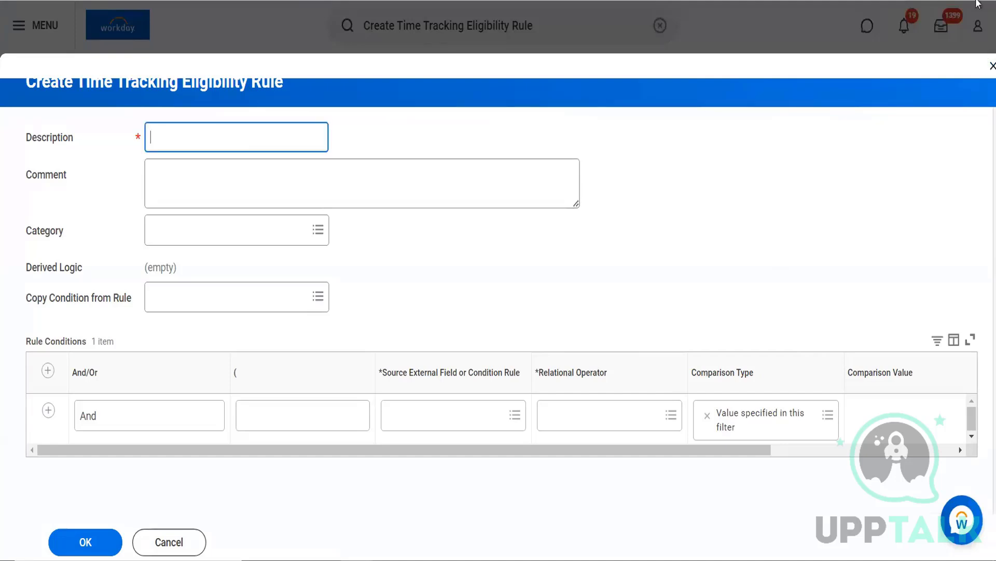
left_click(980, 67)
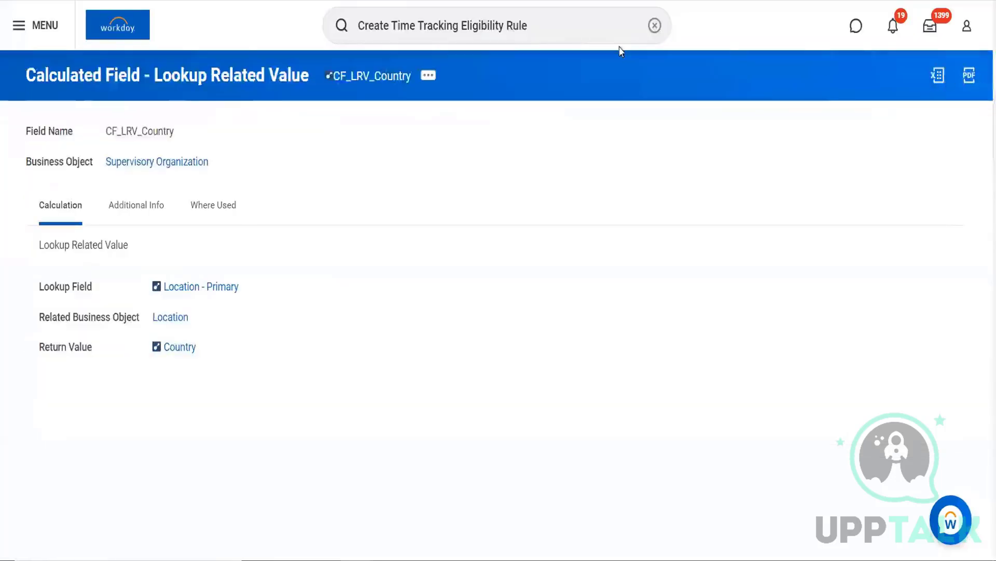
Shorten the search text to the word Create.
left_click(548, 21)
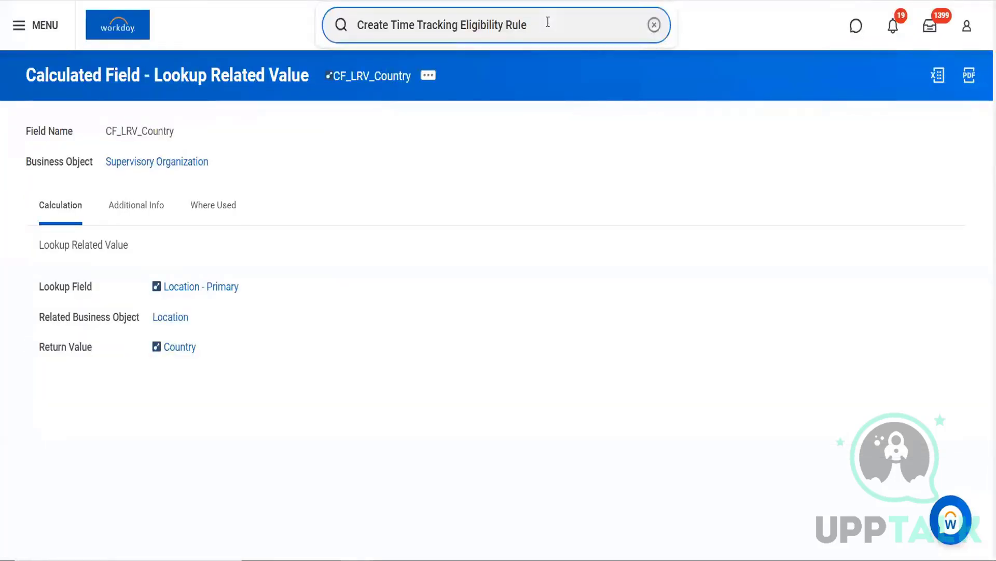
key("BackSpace")
key("BackSpace")
key("BackSpace")
key("BackSpace")
key("BackSpace")
key("BackSpace")
key("BackSpace")
key("BackSpace")
key("BackSpace")
key("BackSpace")
key("BackSpace")
key("BackSpace")
key("BackSpace")
key("BackSpace")
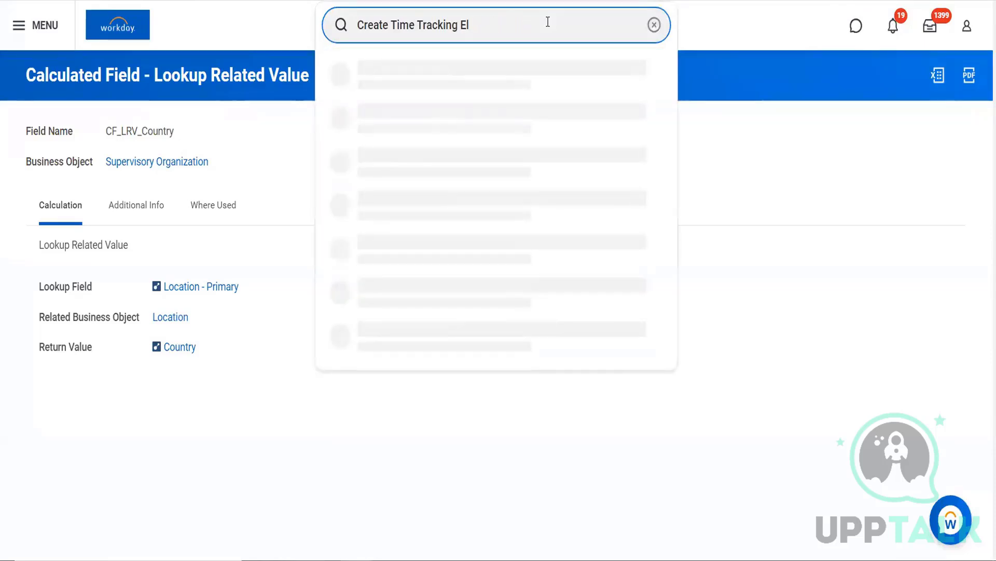
key("BackSpace")
key("BackSpace")
key("BackSpace")
key("BackSpace")
key("BackSpace")
key("BackSpace")
key("BackSpace")
key("BackSpace")
key("BackSpace")
key("BackSpace")
key("BackSpace")
key("BackSpace")
key("BackSpace")
key("BackSpace")
key("BackSpace")
key("BackSpace")
key("BackSpace")
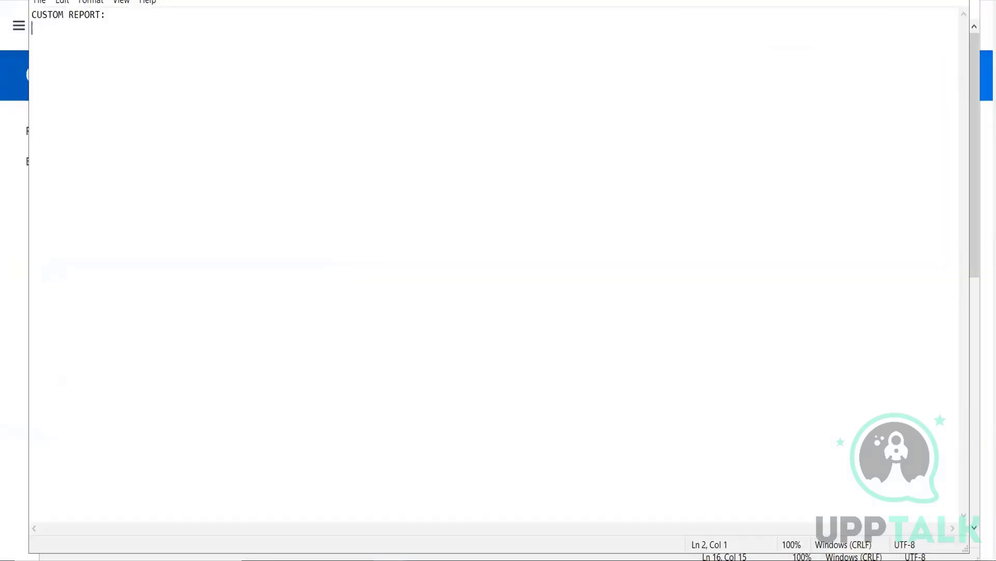
List the fields EMPLOYEE ID, NAME and HIRE DT on separate lines under the CUSTOM REPORT heading in the Notepad notes.
key("Return")
type("EMPLOYEE ID")
key("Return")
type("NAME")
key("Return")
type("HIRE D")
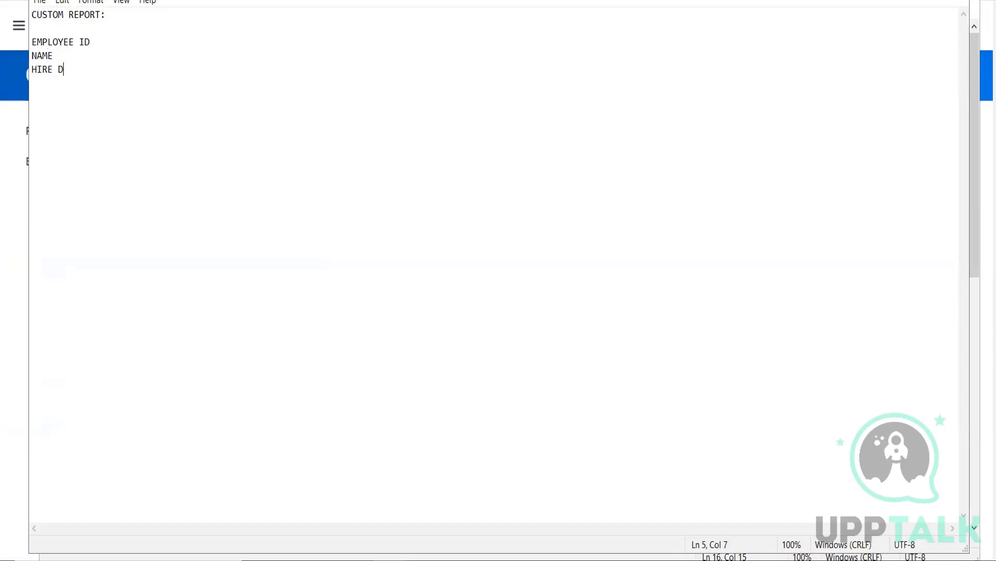
type("T")
key("Return")
Add MANAGER NAME and COUNTRY as the following lines of the report field list.
type("MANAGER NAME")
key("Return")
type("COUNTY")
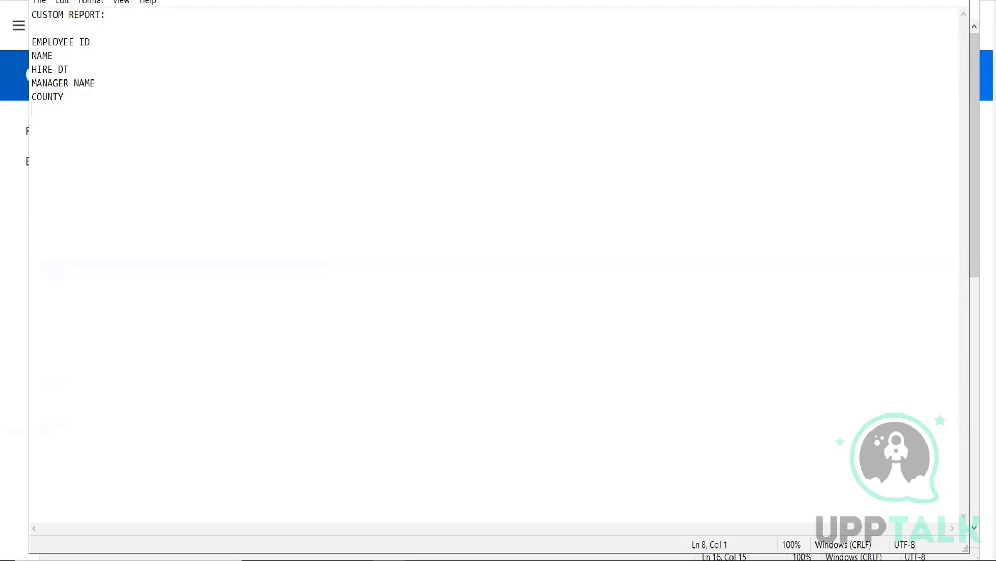
key("BackSpace")
type("RY")
key("Return")
Add a COMPENSATION RATE line below COUNTRY in the field list.
type("COMPENSATIONR ATE")
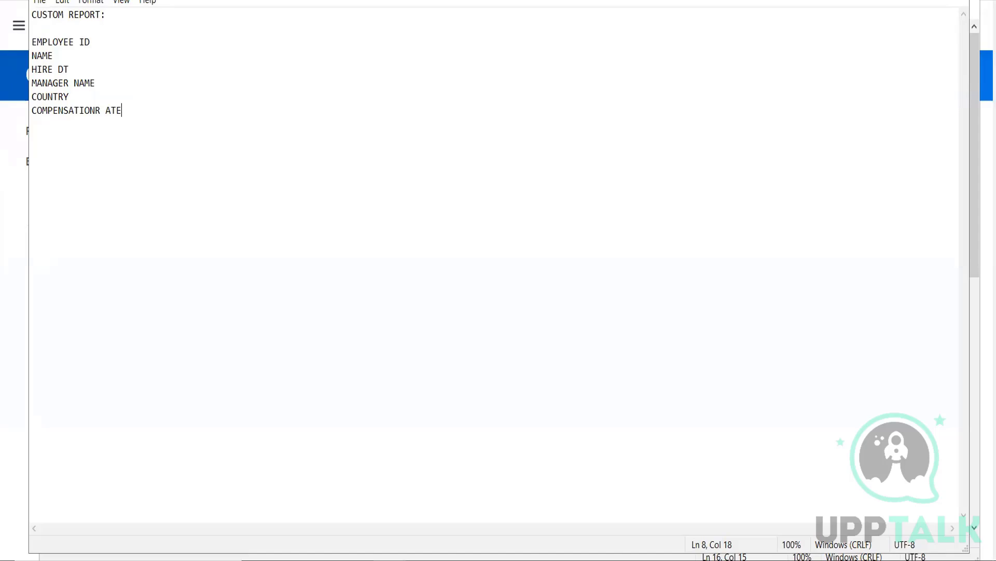
key("BackSpace")
key("BackSpace")
key("BackSpace")
key("BackSpace")
key("BackSpace")
key("BackSpace")
type("N RATE")
key("Return")
type("G")
key("BackSpace")
type("COMPENSATIONS R")
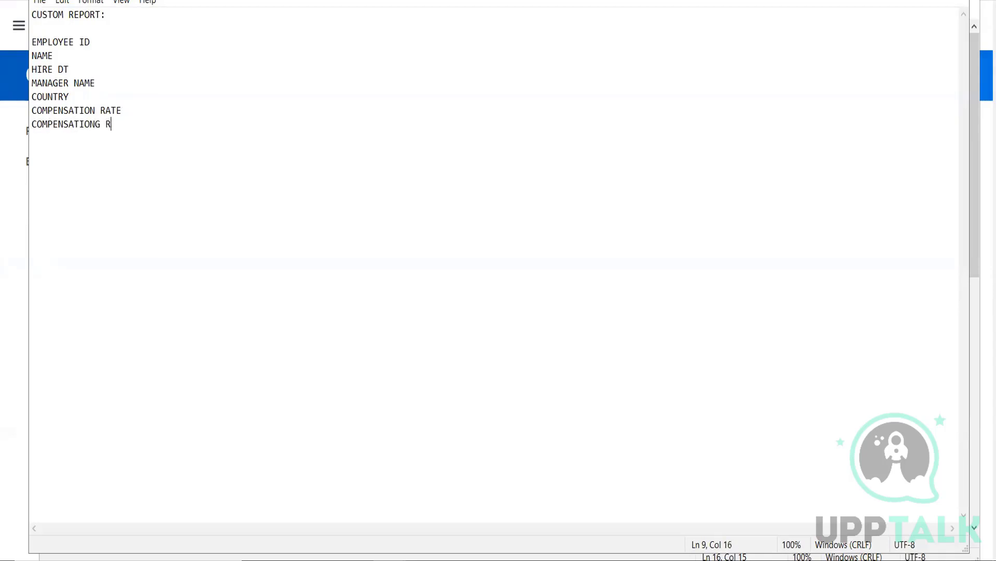
key("BackSpace")
key("BackSpace")
key("BackSpace")
key("BackSpace")
type("N GR")
Change RATE to GRADE in the compensation line and delete the unfinished text on the line below it.
left_click_drag(102, 112, 134, 110)
type("GRADE")
left_click(114, 124)
key("BackSpace")
key("BackSpace")
key("BackSpace")
key("BackSpace")
key("BackSpace")
key("BackSpace")
key("BackSpace")
key("BackSpace")
key("BackSpace")
key("BackSpace")
key("BackSpace")
key("BackSpace")
key("BackSpace")
key("BackSpace")
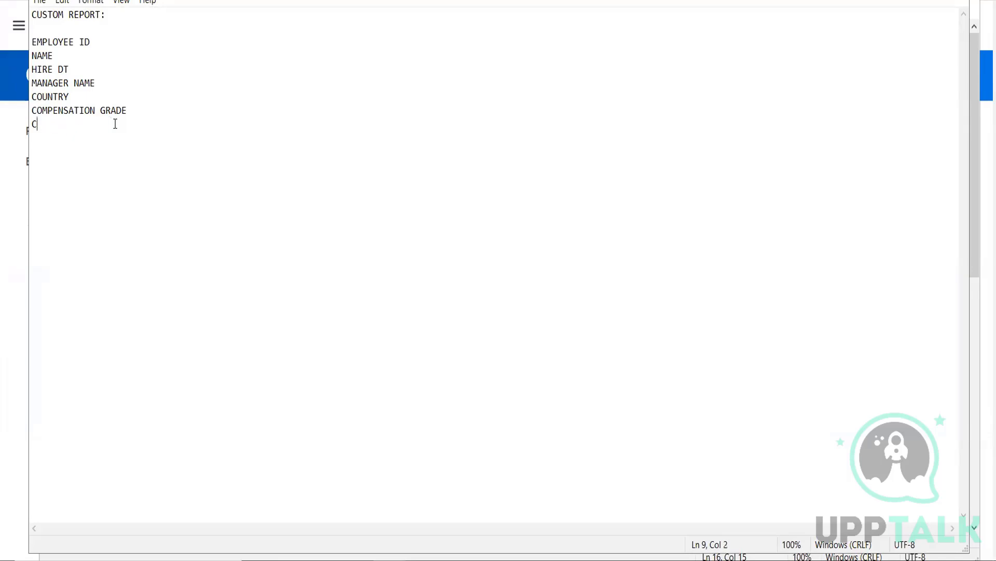
key("BackSpace")
Add "annual base pay" as the last field in the list and save the notes.
type("annual base pay")
left_click(39, 3)
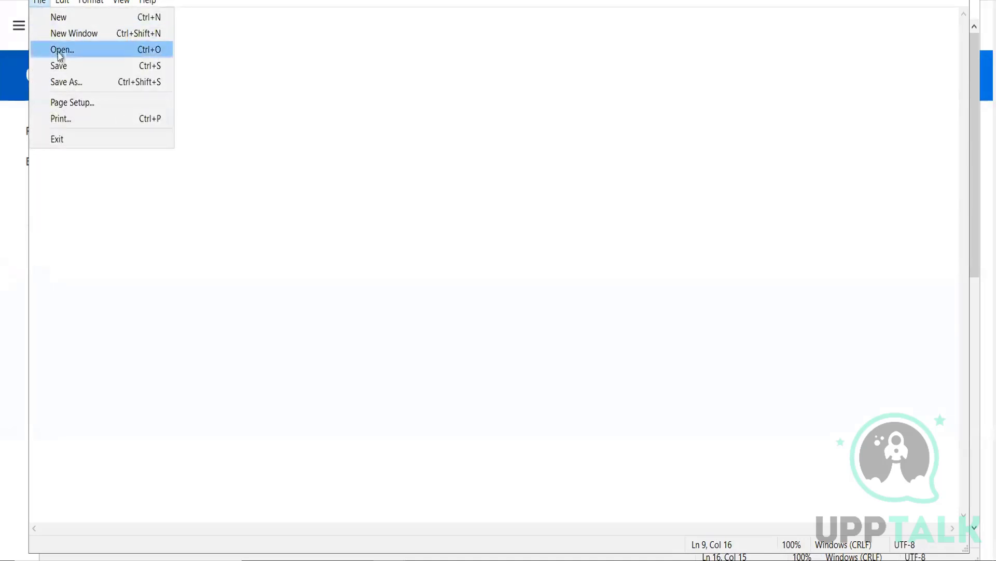
left_click(58, 65)
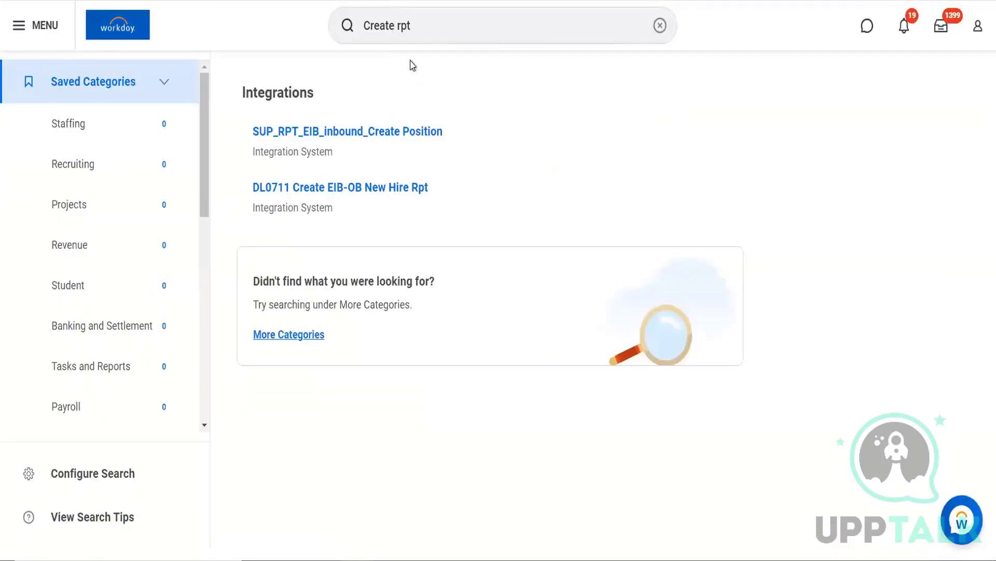
Search Workday for "Create custom rpt".
left_click(398, 24)
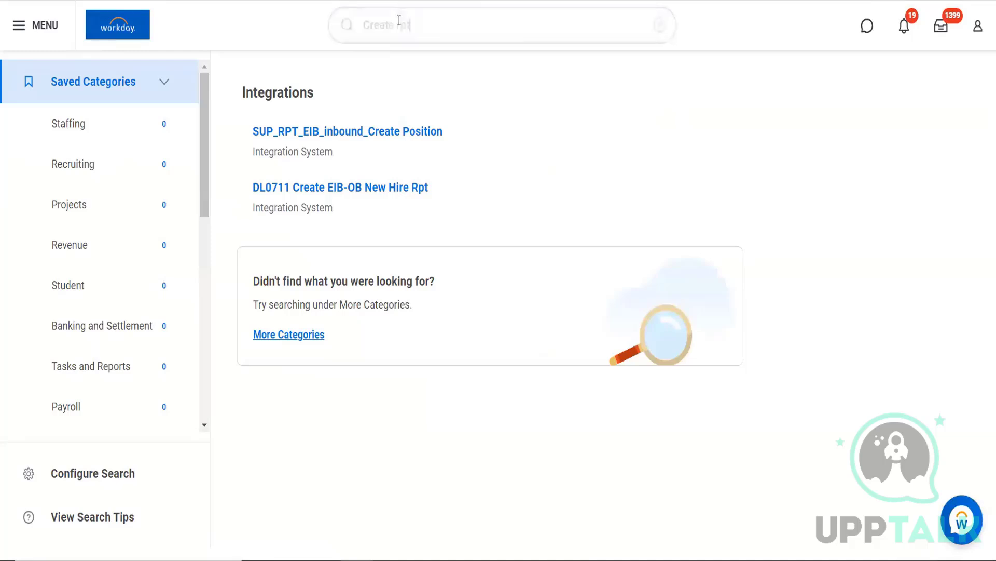
key("BackSpace")
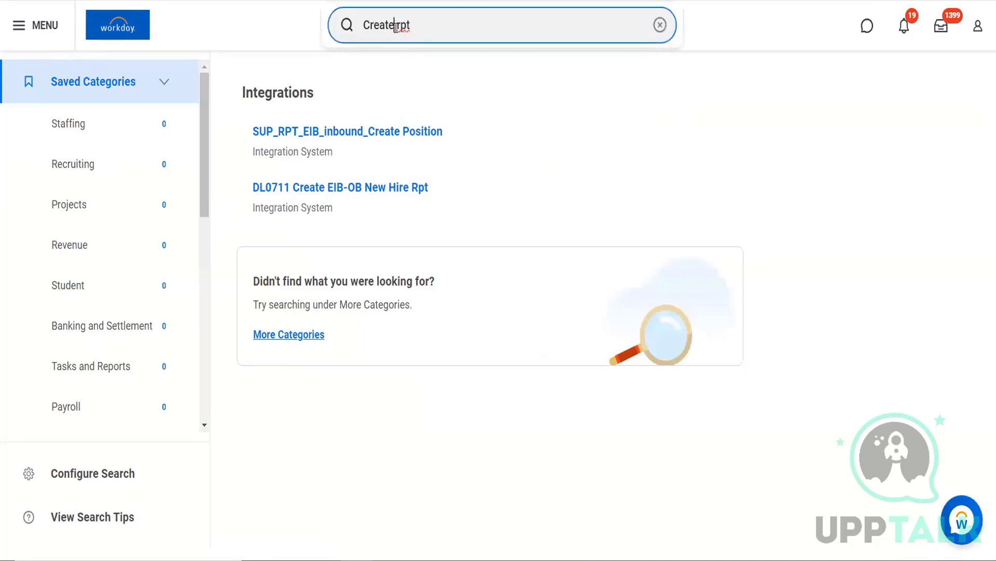
type("custom")
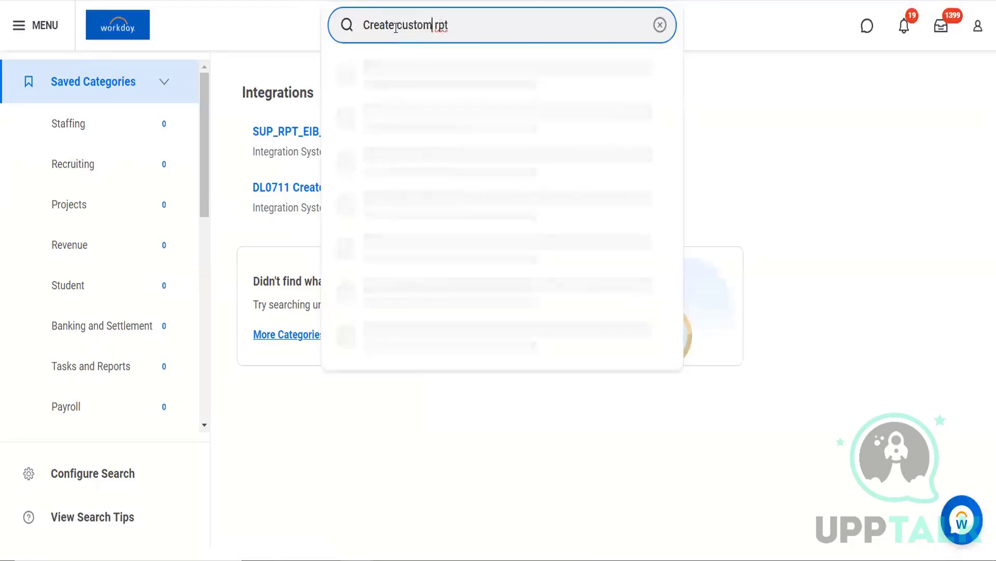
key("Return")
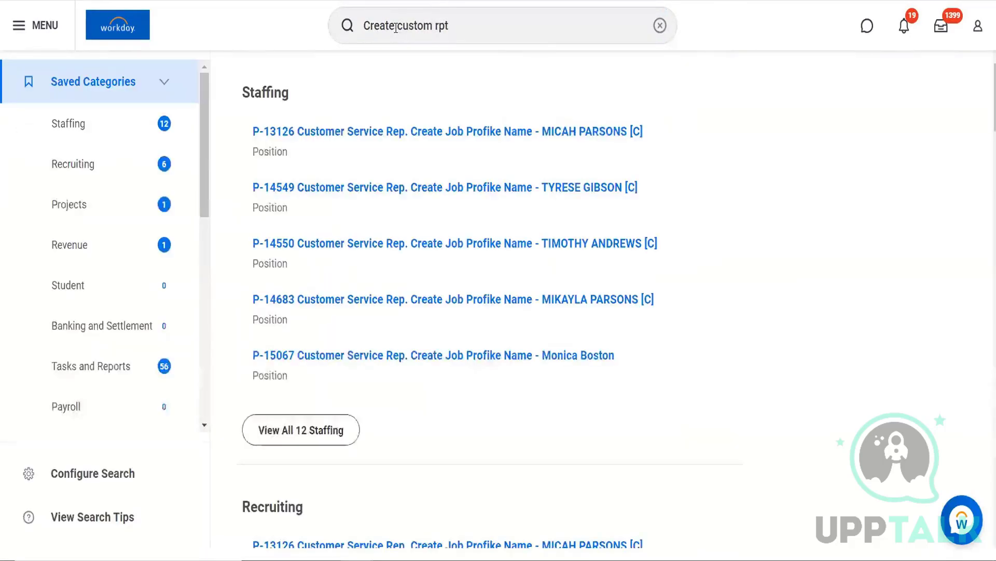
left_click(463, 21)
key("BackSpace")
key("BackSpace")
key("BackSpace")
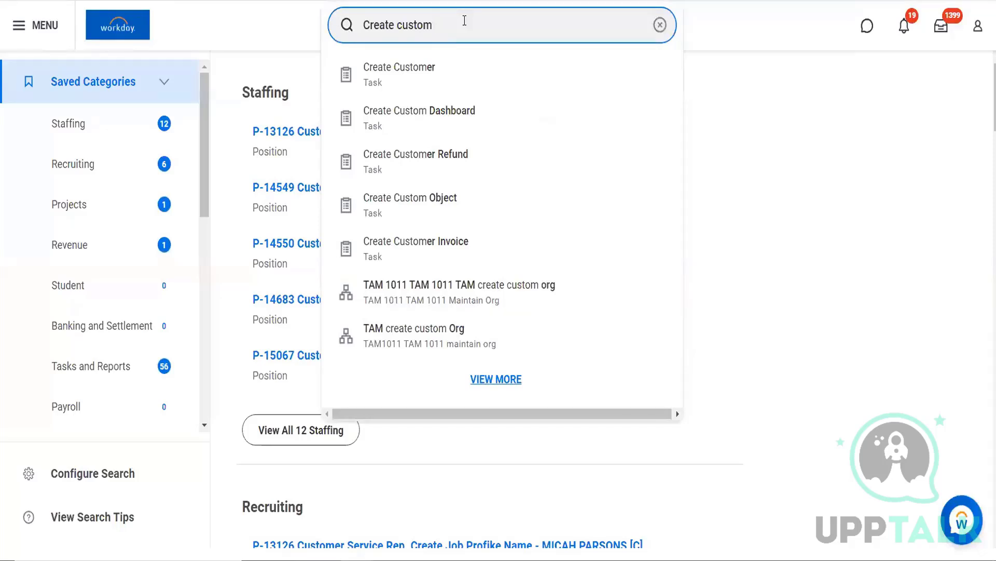
type("rpt")
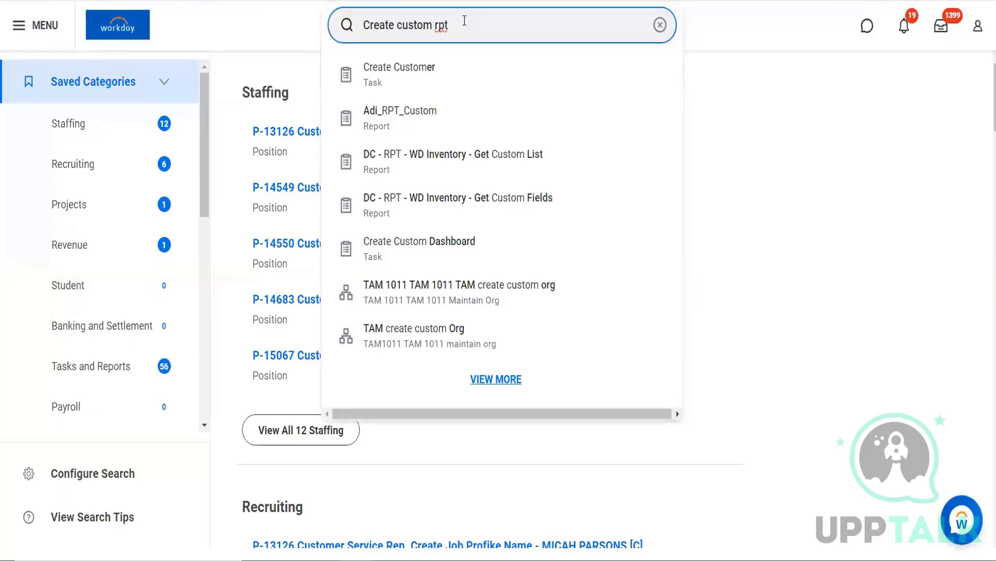
Change the search text to "Create custom report" and open the Create Custom Report task.
key("BackSpace")
key("BackSpace")
type("eport")
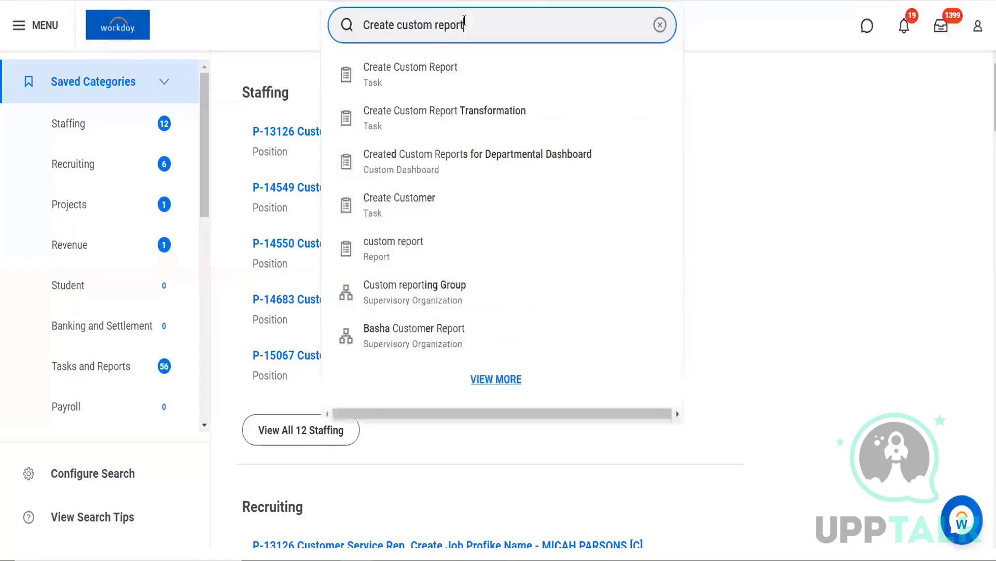
left_click(410, 70)
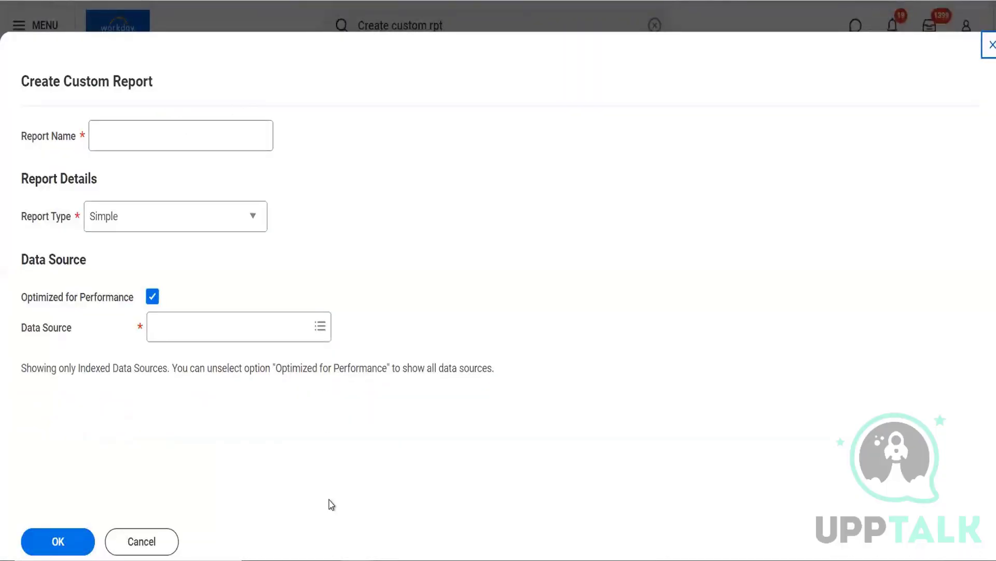
Switch to the Workday security notes in Notepad and add the heading "to create reprot:" below the field list.
left_click(390, 559)
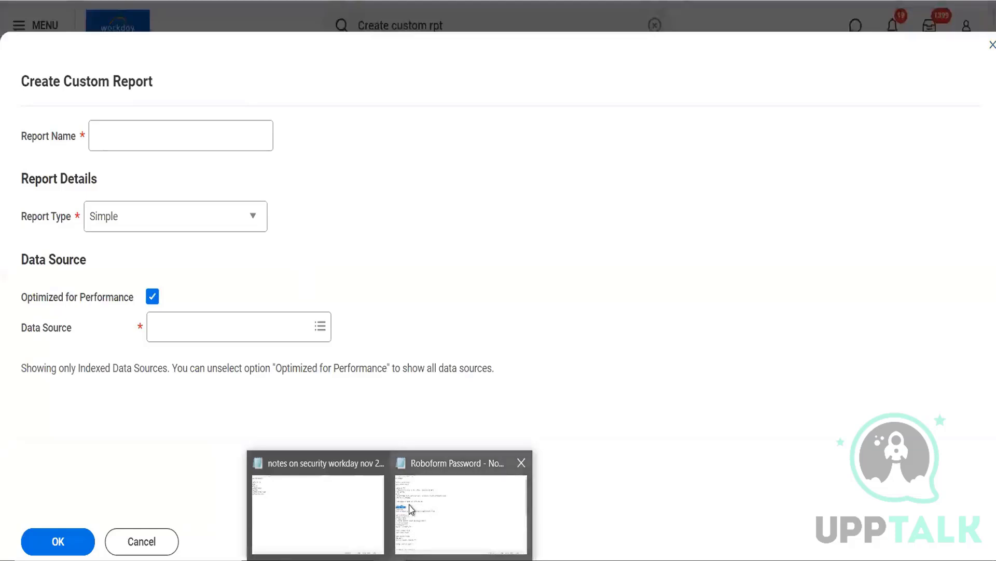
left_click(333, 514)
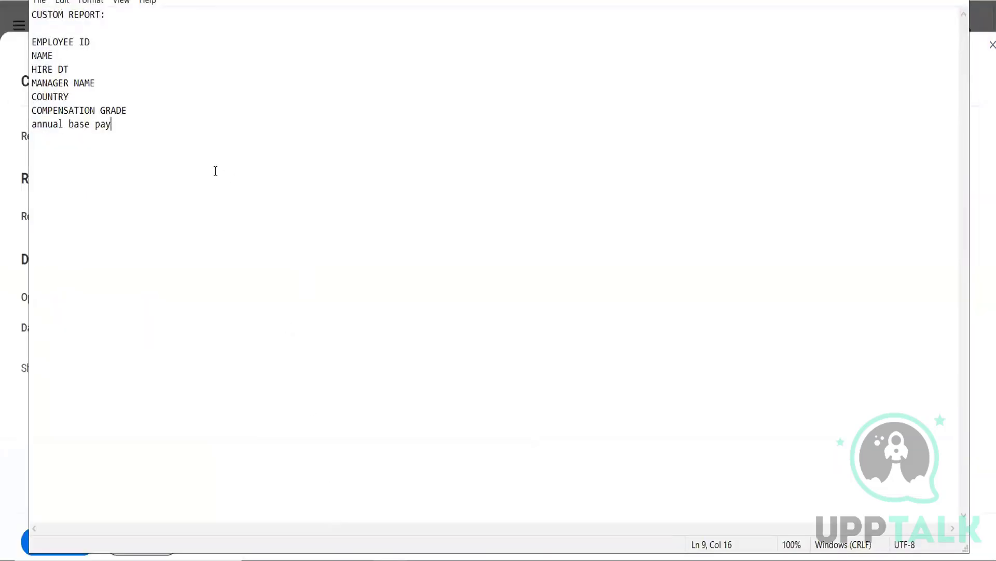
key("Return")
key("Return")
key("Return")
type("to create reprot:")
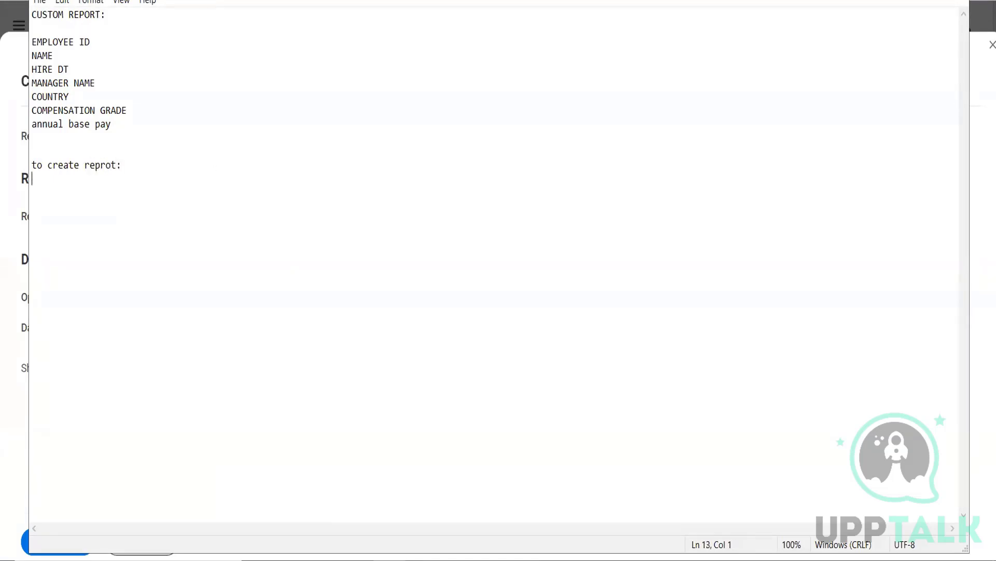
Add the line "cerate cusom report ***" under the new heading and save the notes.
key("Return")
type("cerate cusom report ")
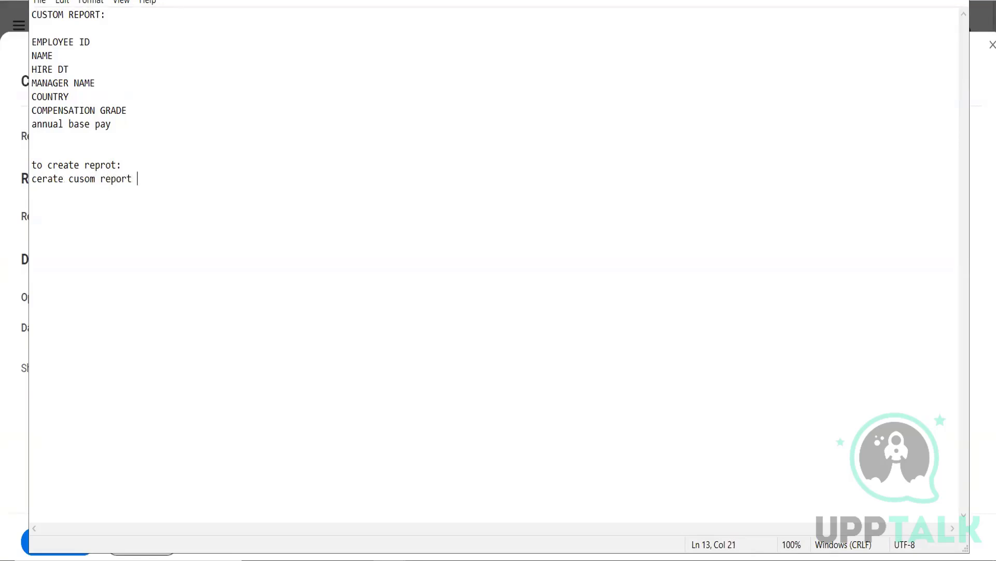
type("***")
left_click(45, 4)
left_click(70, 67)
Return to the Create Custom Report form in Workday and name the report "Employee Annual Pay Detail Report".
key("alt+Tab")
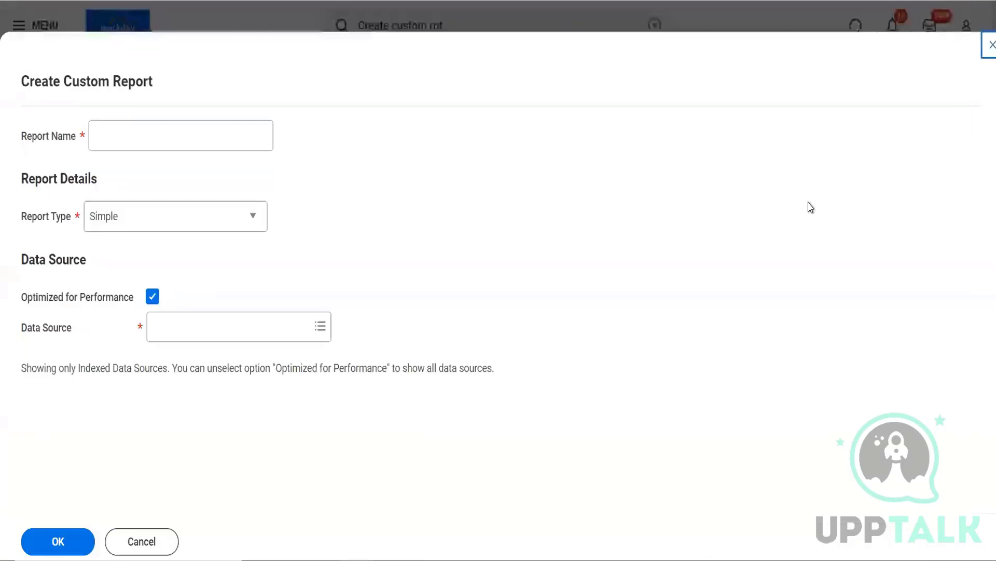
left_click(173, 139)
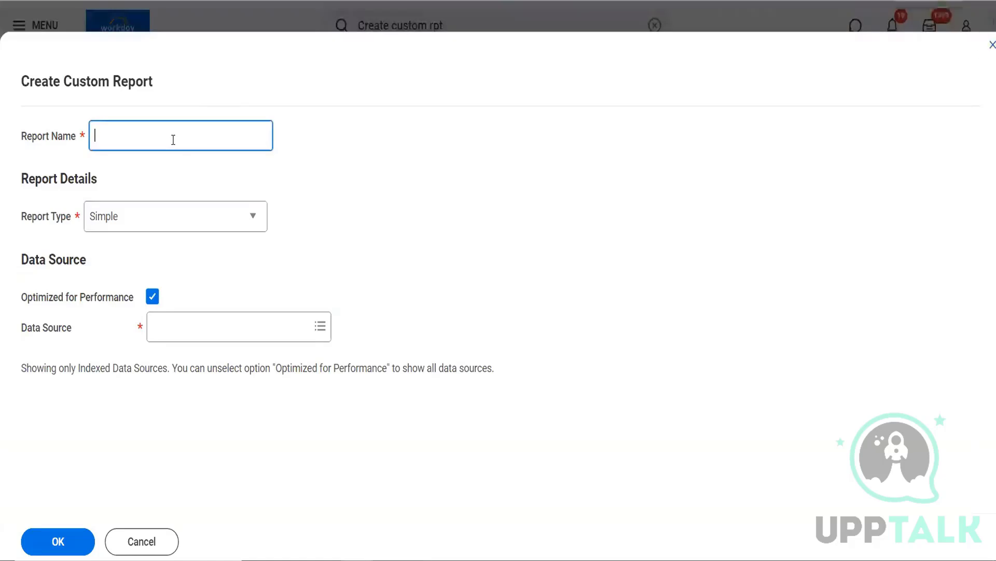
key("alt+Tab")
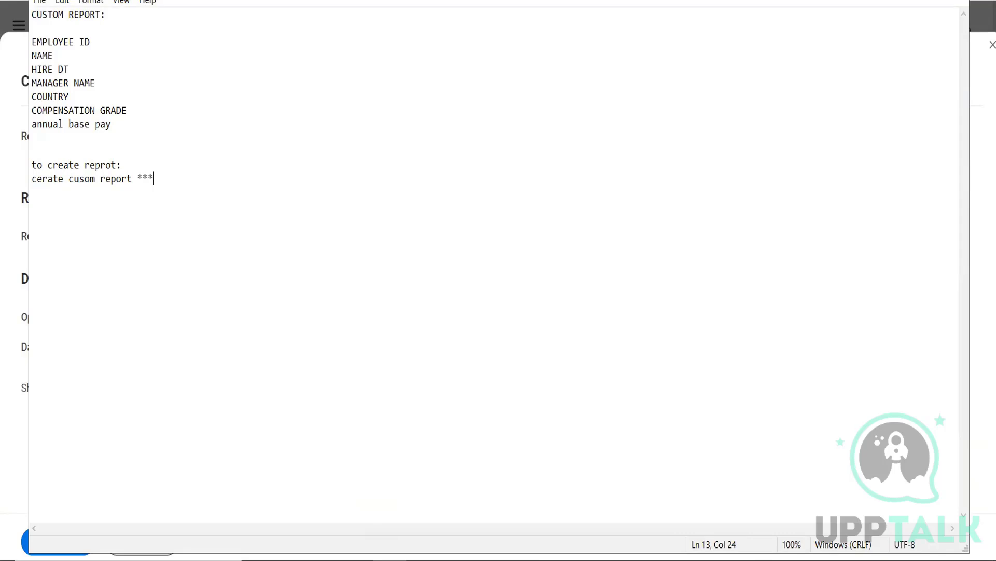
mouse_move(357, 557)
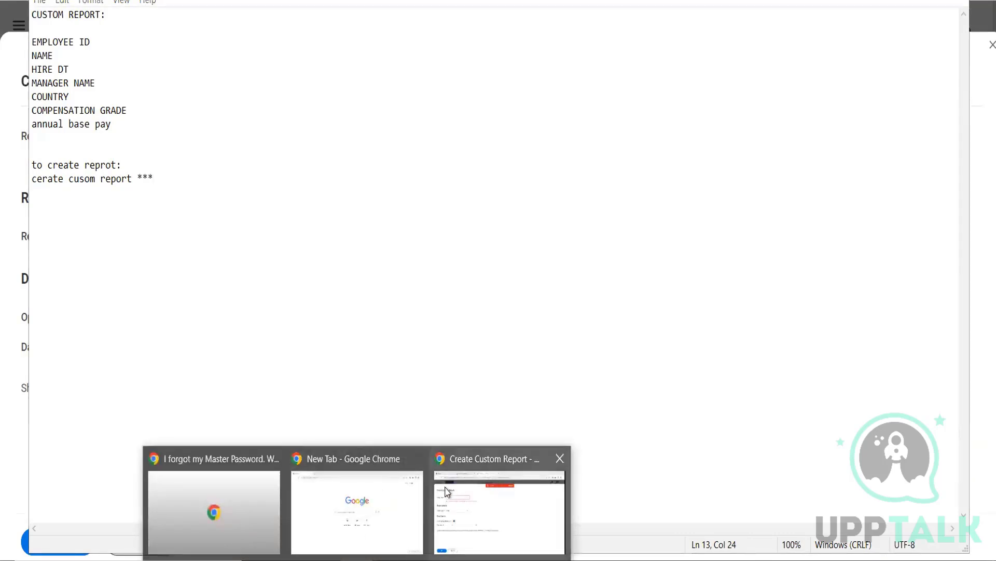
left_click(484, 501)
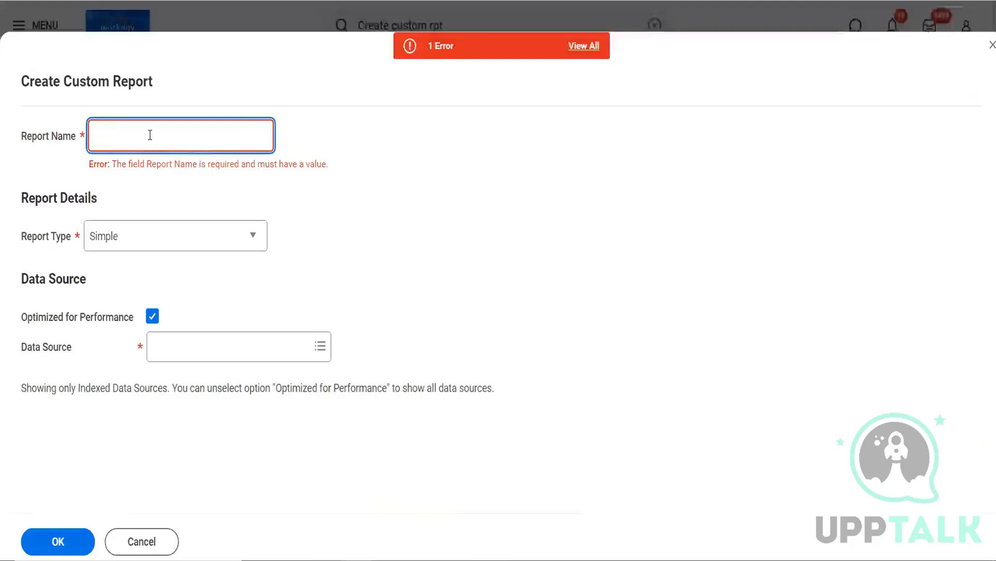
type("emplo")
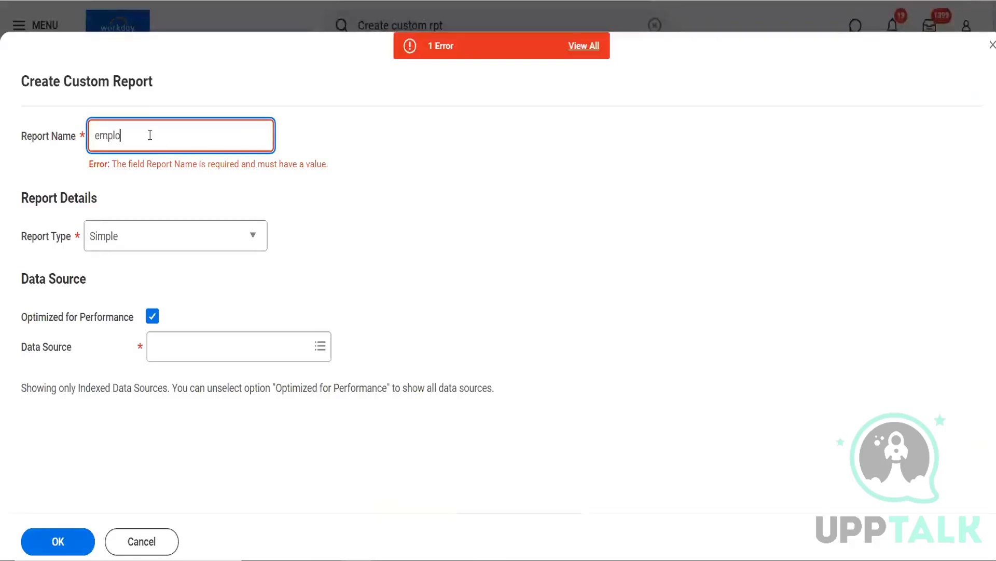
key("BackSpace")
key("BackSpace")
key("BackSpace")
key("BackSpace")
key("BackSpace")
type("Employee ANnu")
key("BackSpace")
key("BackSpace")
key("BackSpace")
key("BackSpace")
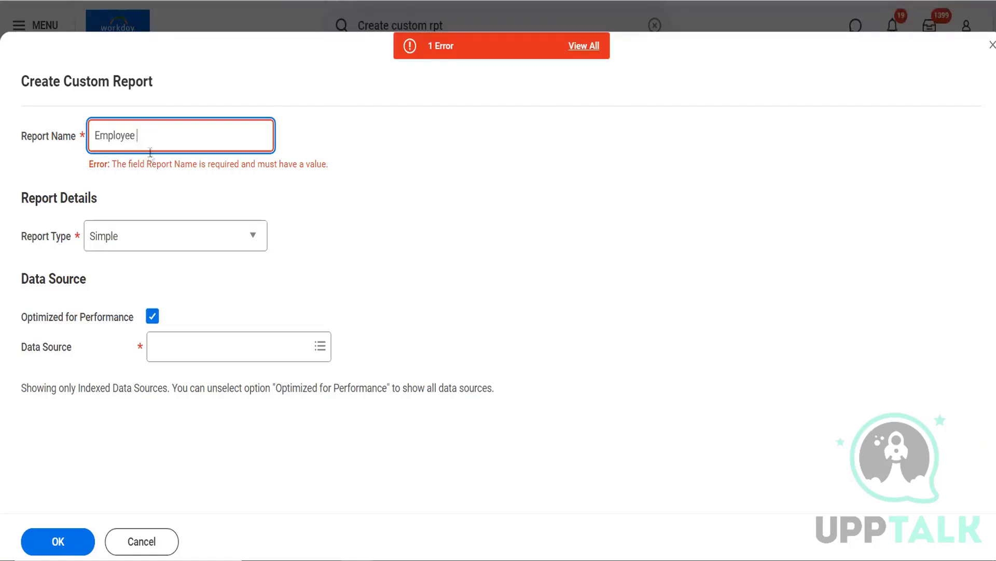
type("Annual Pay Detail Report")
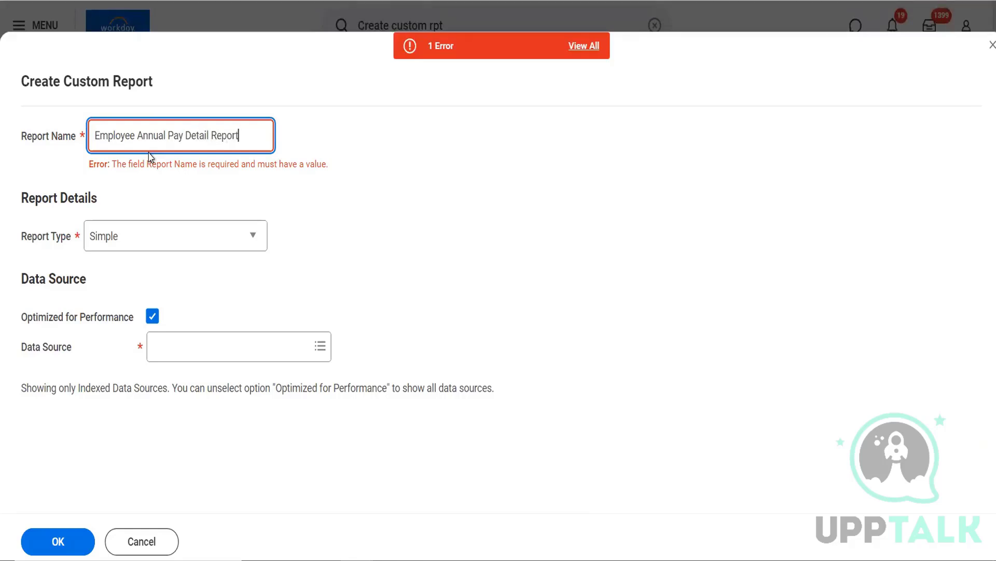
Set the report type to Advanced.
left_click(258, 240)
left_click(257, 222)
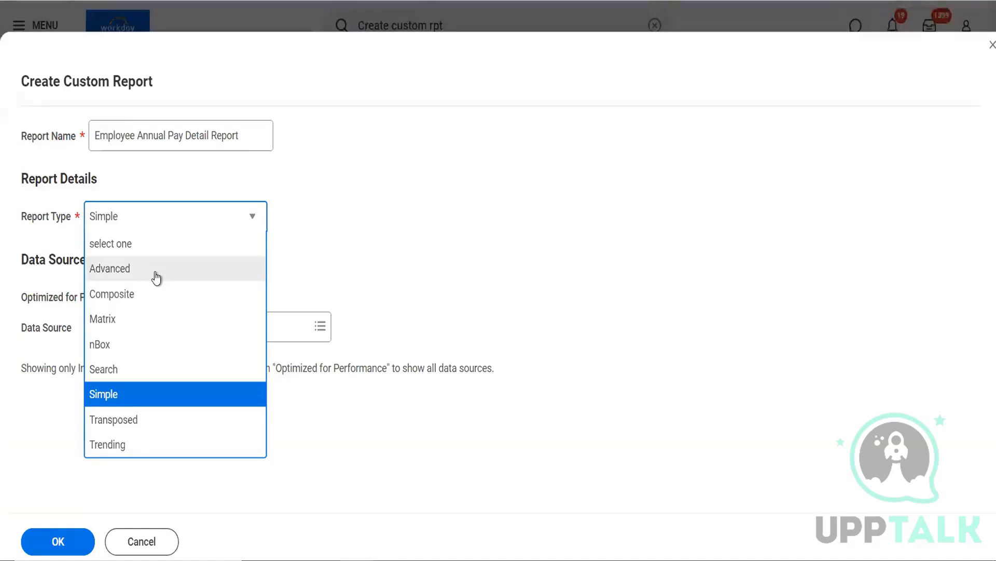
left_click(156, 278)
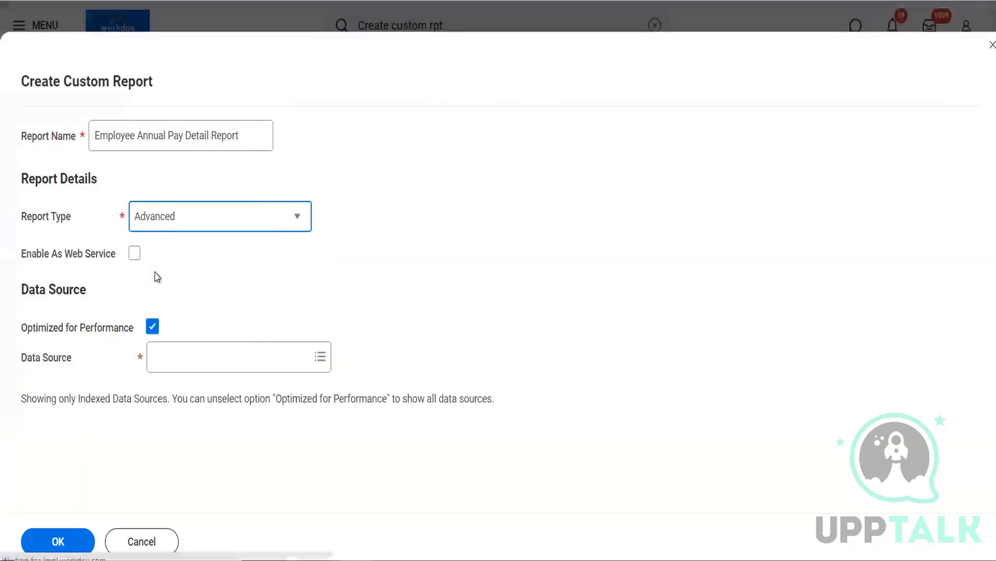
Browse the available data sources by primary business object, and search them for "employee".
left_click(320, 358)
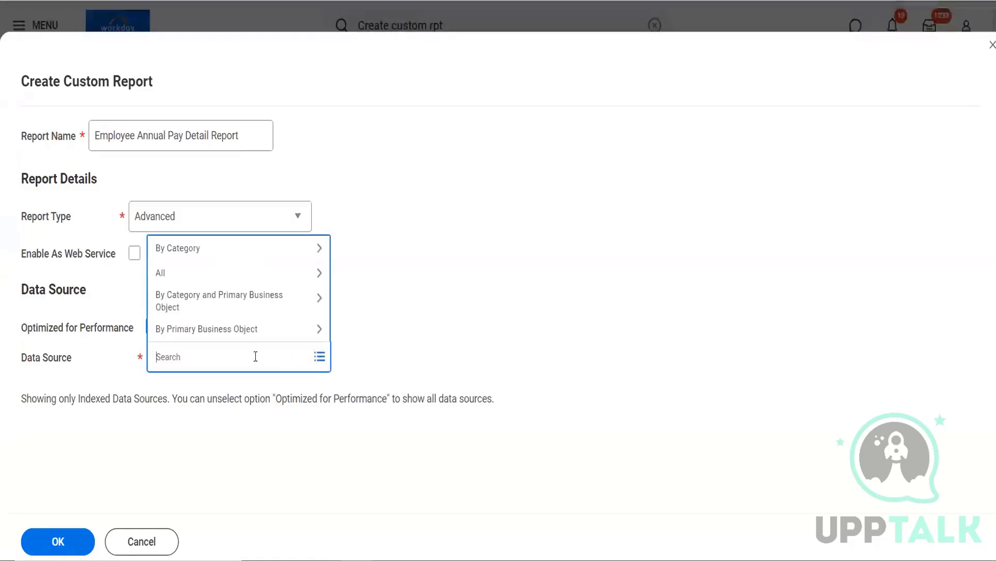
left_click(236, 332)
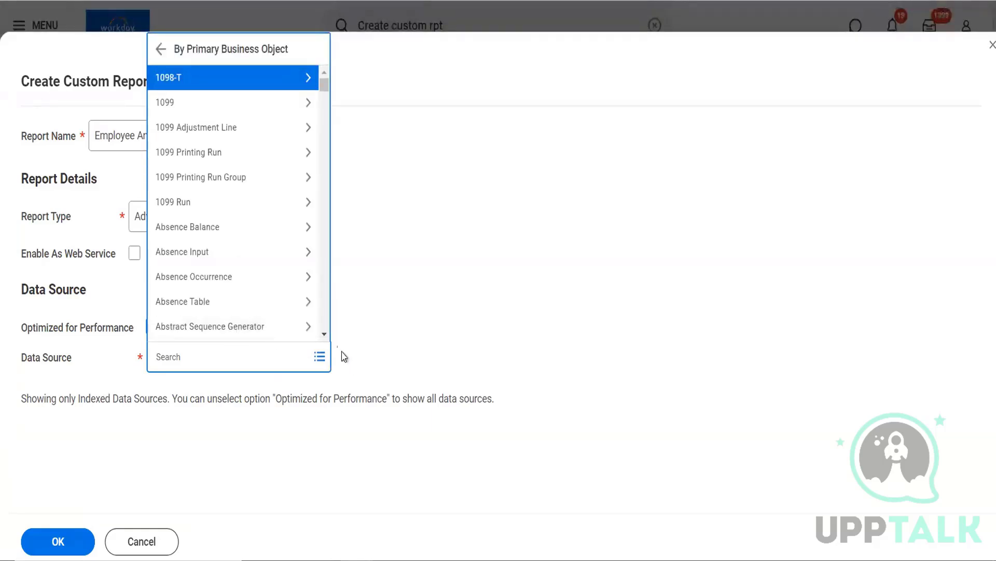
left_click(325, 334)
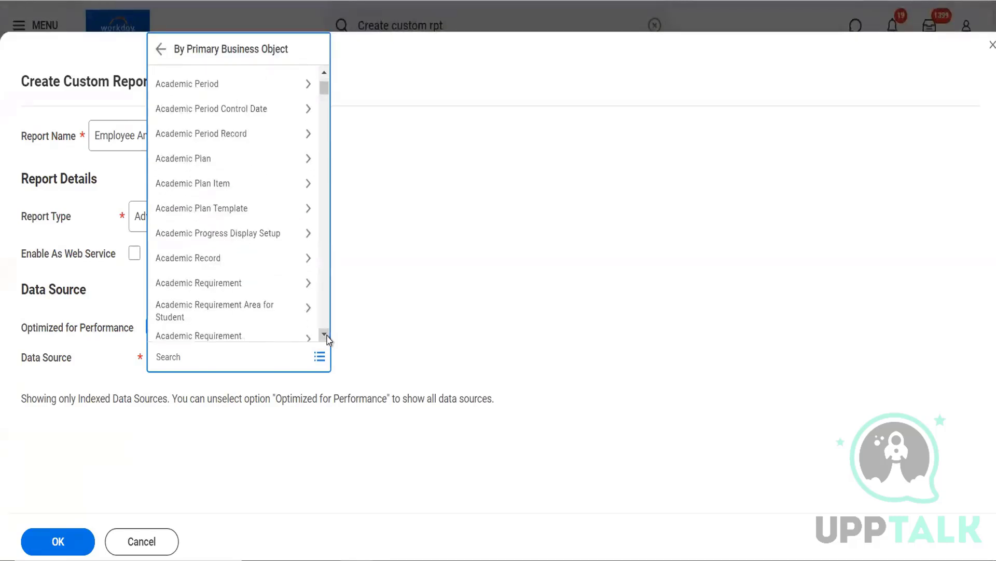
left_click(162, 51)
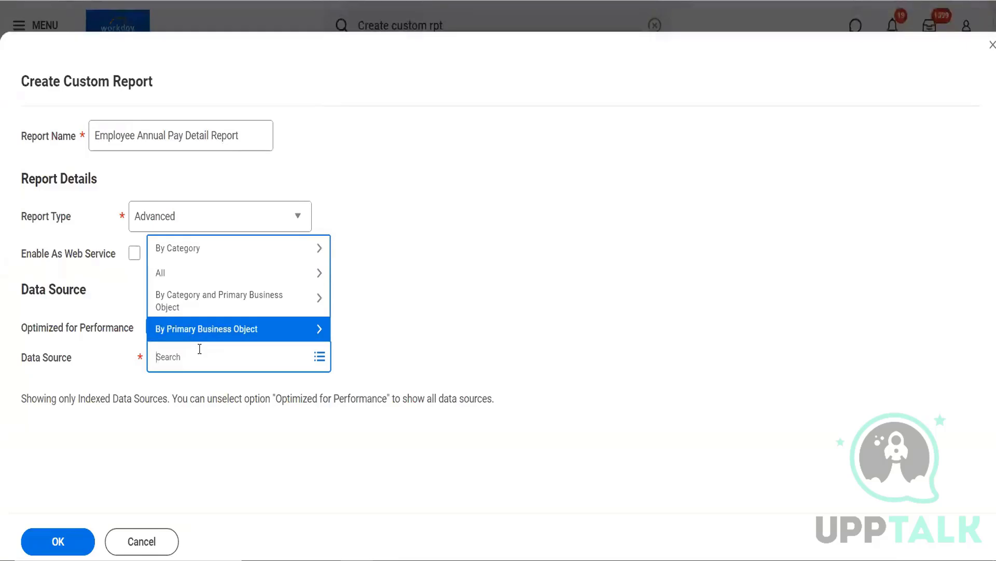
type("employ")
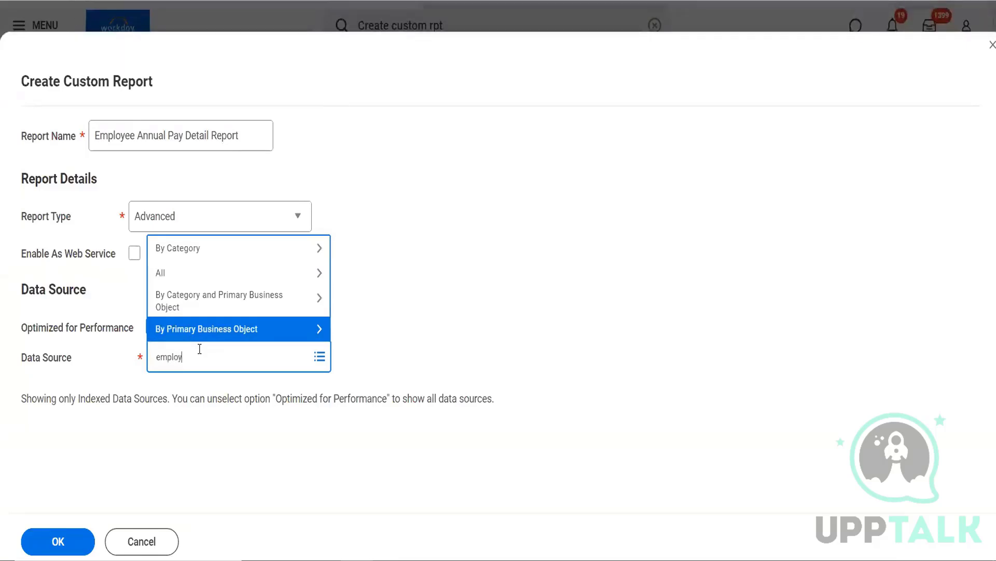
type("ee")
key("Return")
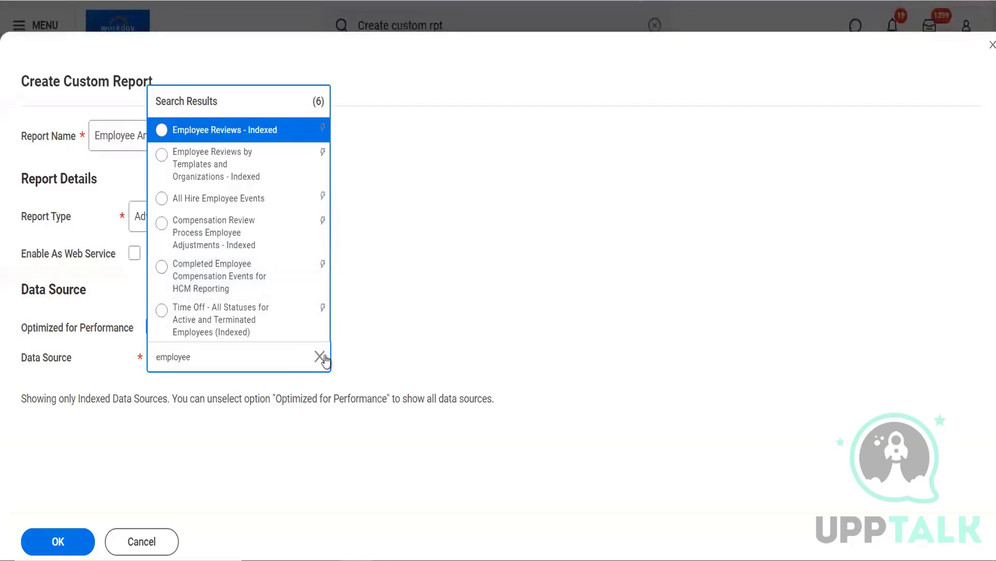
mouse_move(322, 358)
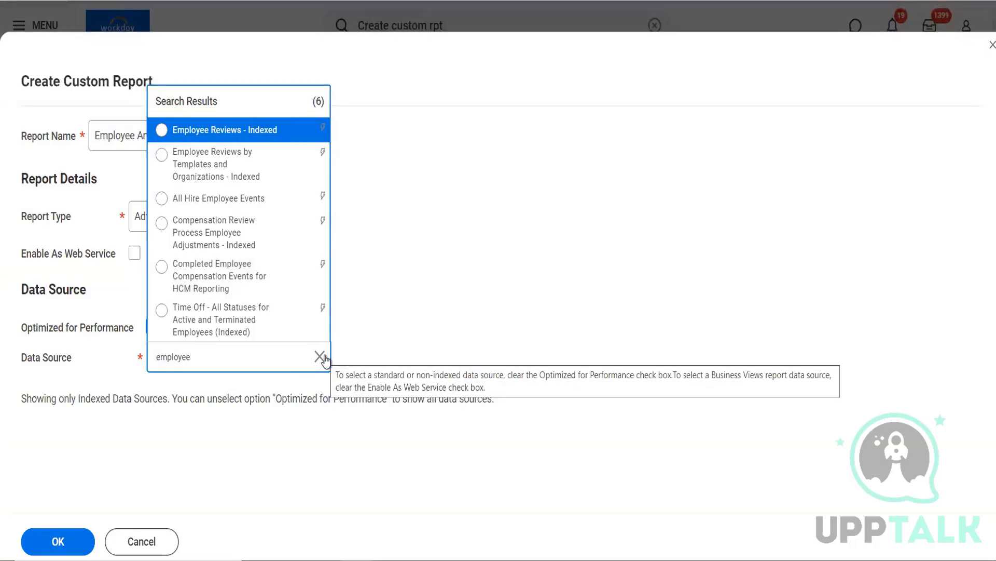
left_click(319, 356)
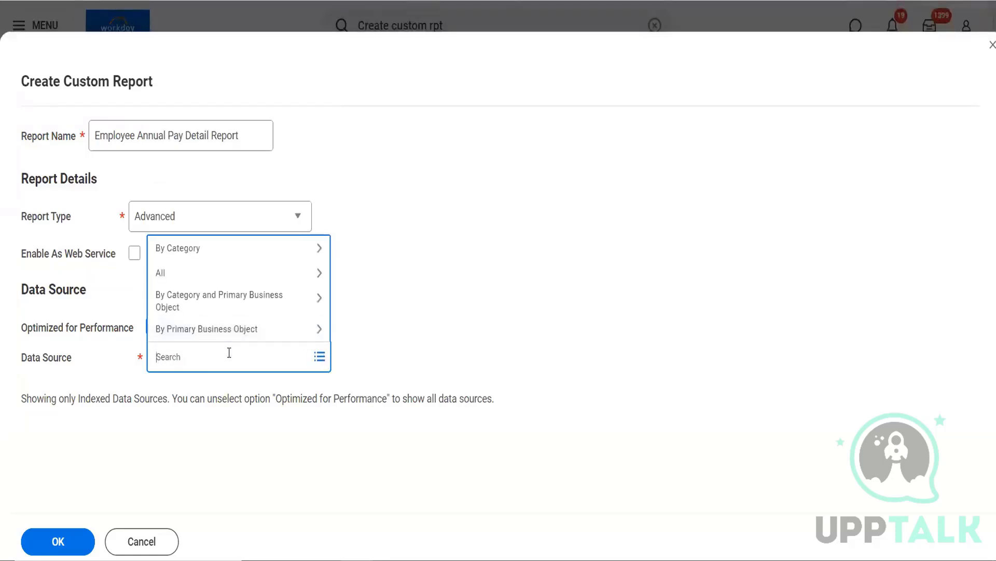
Choose Workers for HCM Reporting as the data source and create the report enabled as a web service.
type("worker hcm")
key("Return")
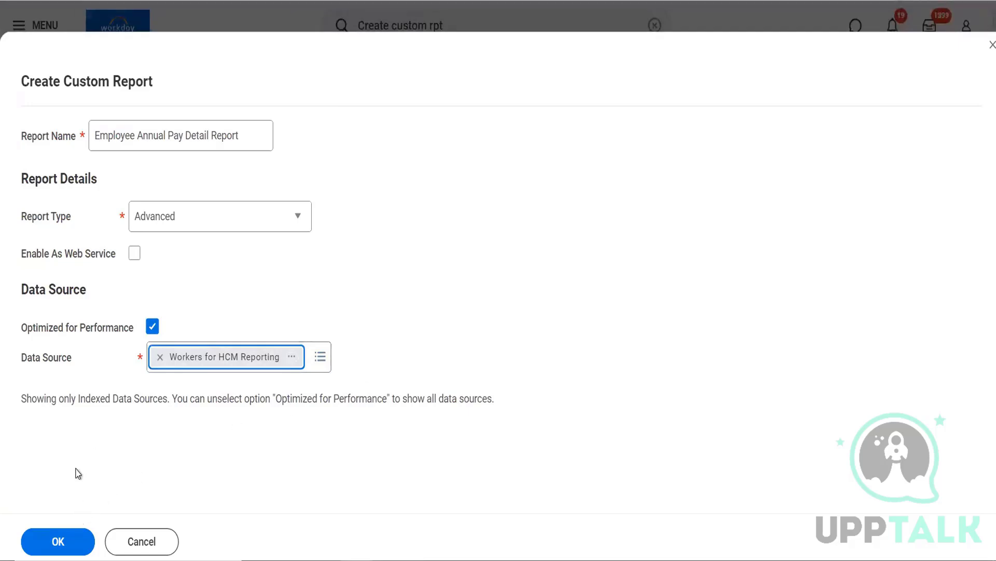
left_click(61, 545)
left_click(134, 254)
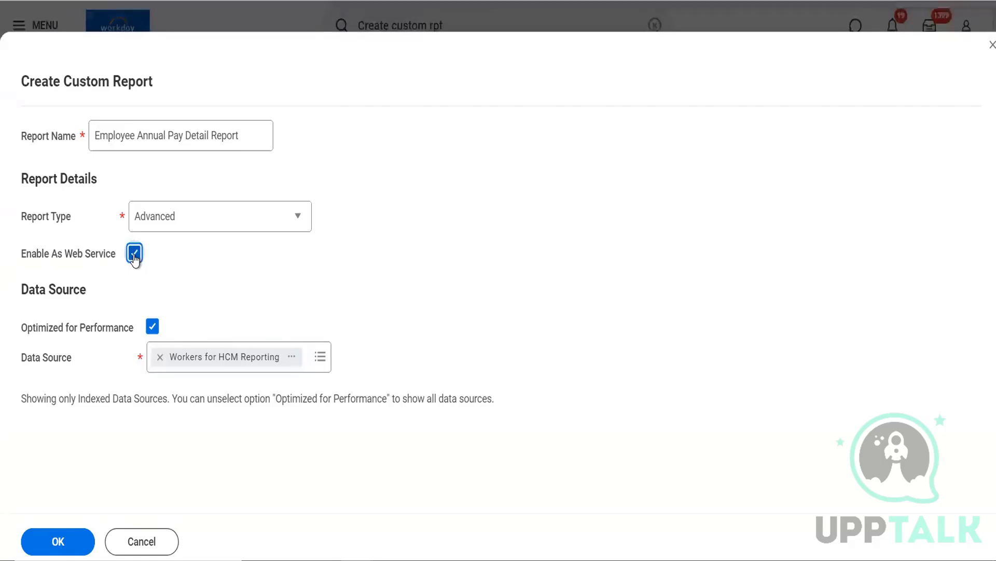
left_click(57, 545)
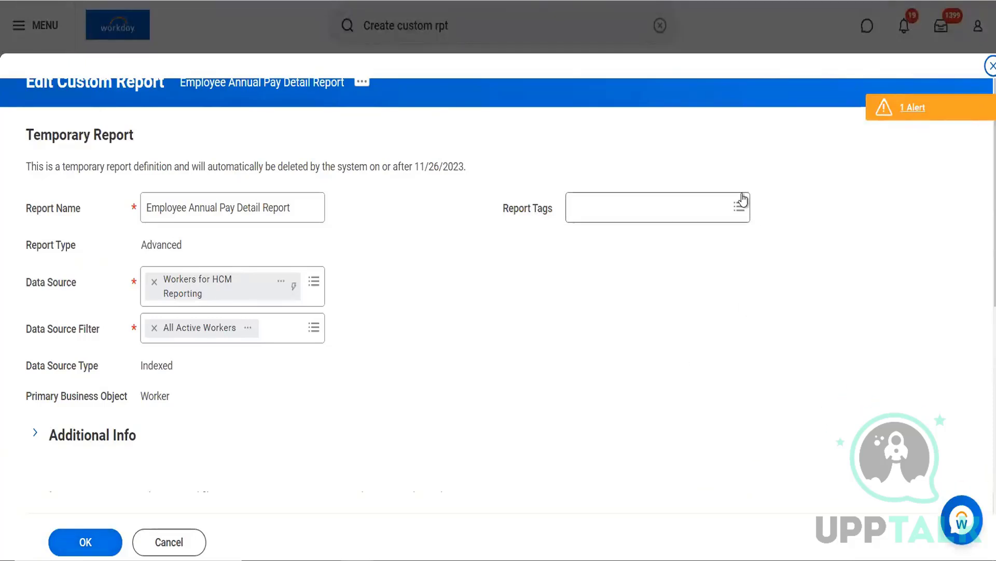
Read the page alert on the new report and check the required field list in the Notepad notes.
left_click(923, 110)
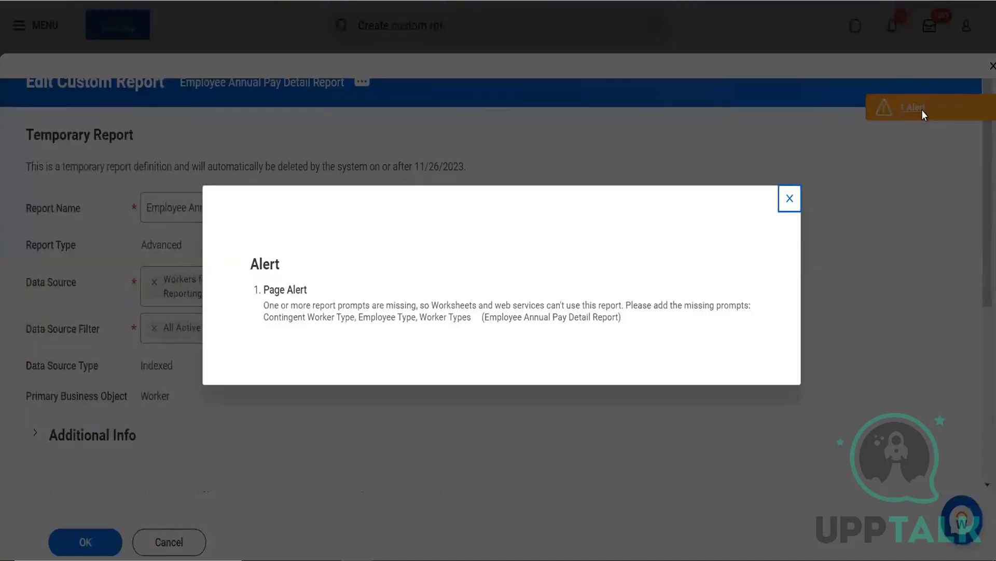
left_click(789, 200)
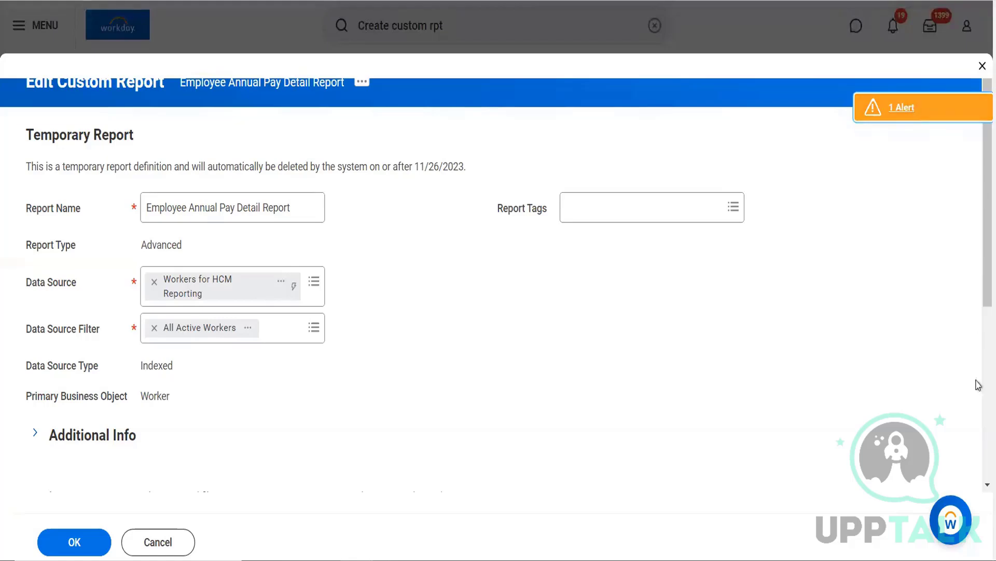
scroll(978, 491, "down", 5)
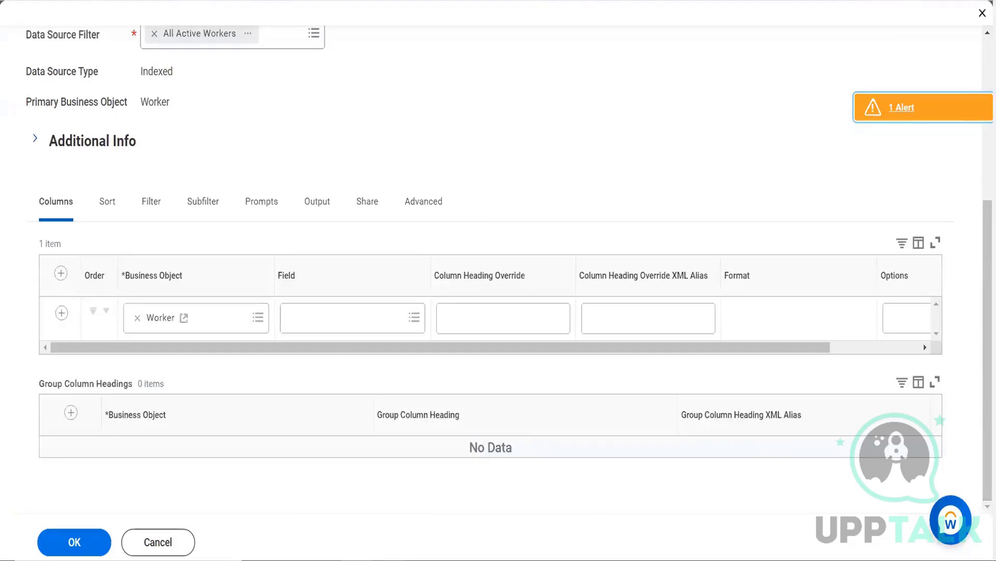
key("alt+Tab")
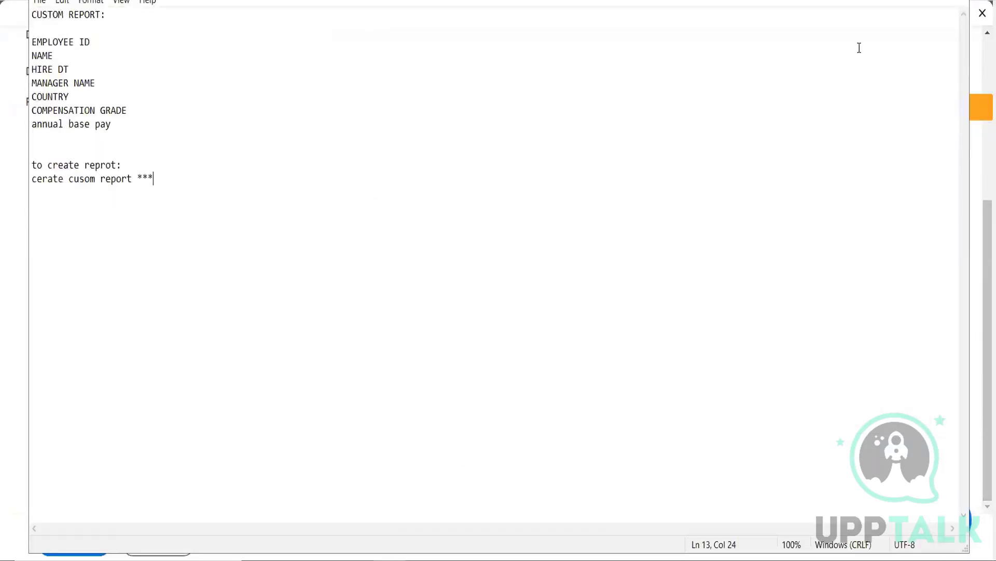
key("alt+Tab")
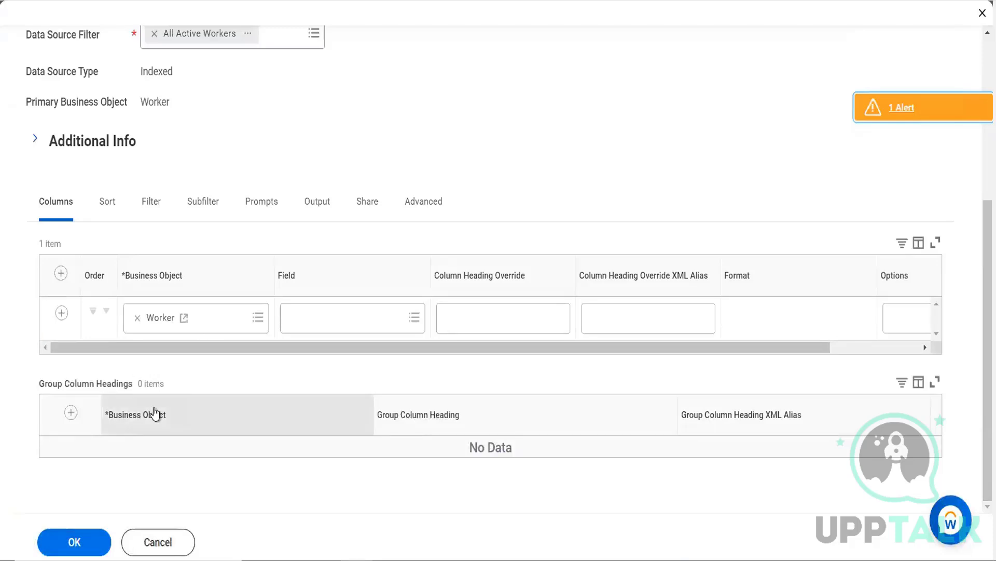
Add a row under Group Column Headings and try to look up its business object with "wor".
left_click(71, 413)
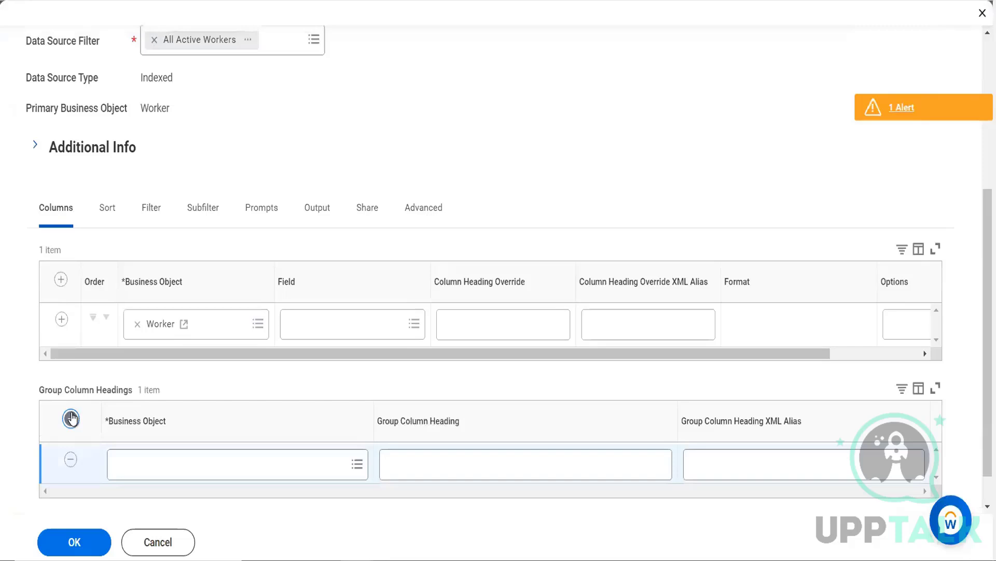
left_click(194, 466)
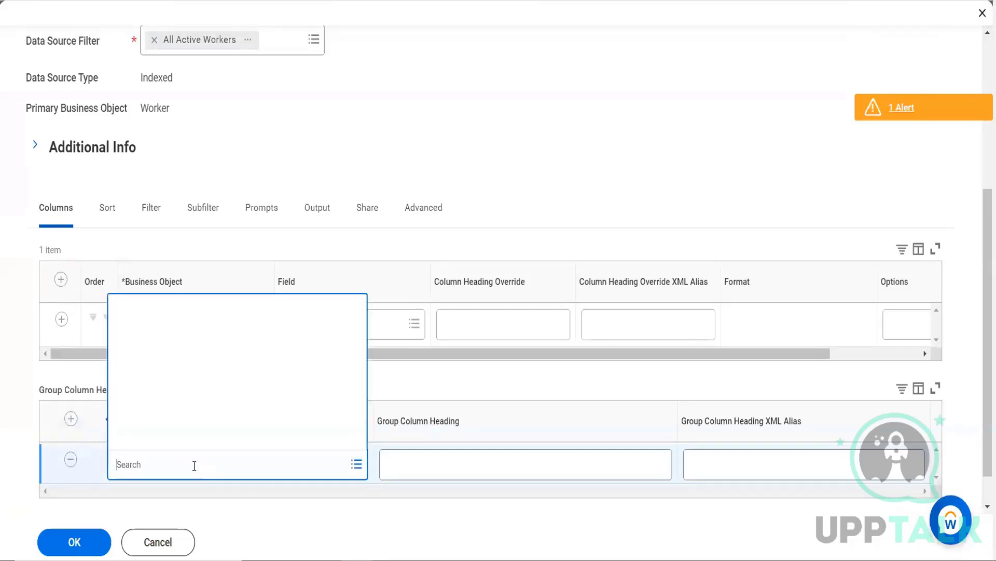
type("wo")
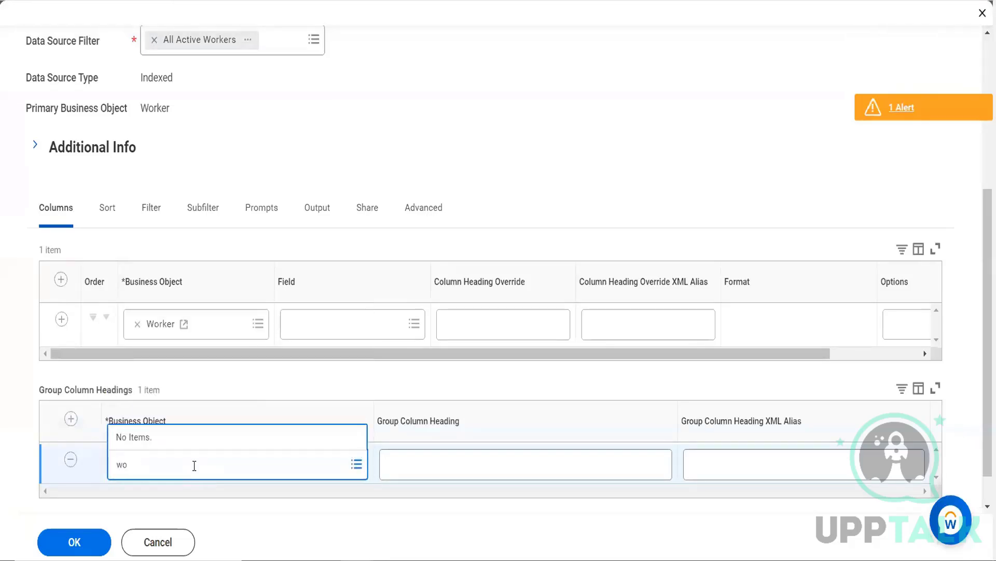
type("r")
key("BackSpace")
key("BackSpace")
key("BackSpace")
Search the fields for "employee" and assign the Employee field to the Worker row in the report columns.
left_click(315, 325)
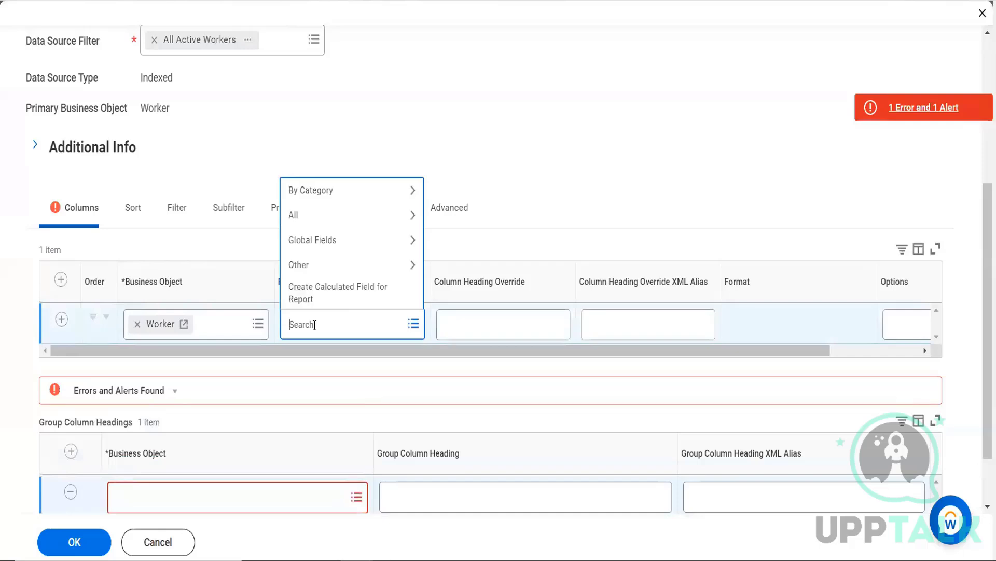
type("employee")
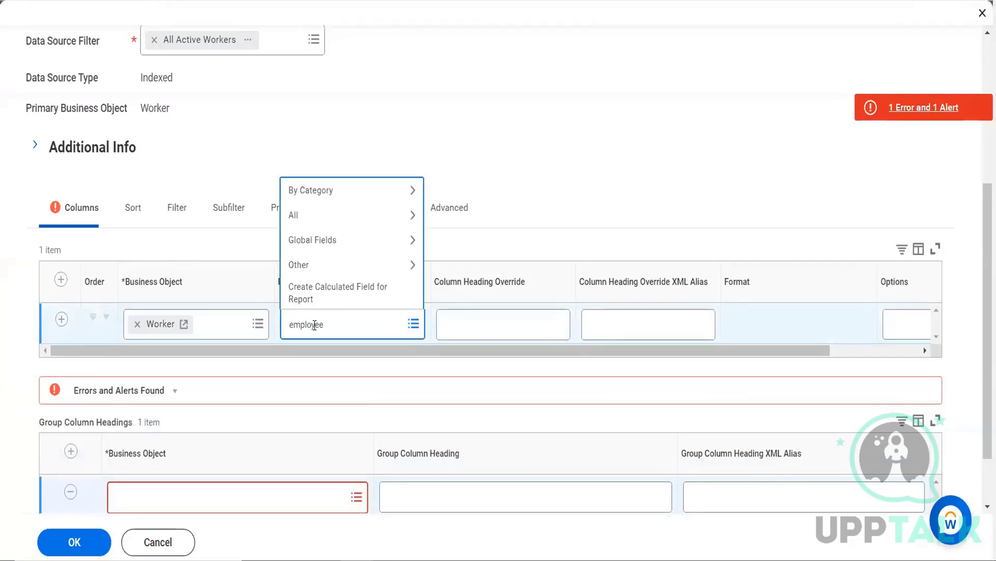
left_click(465, 314)
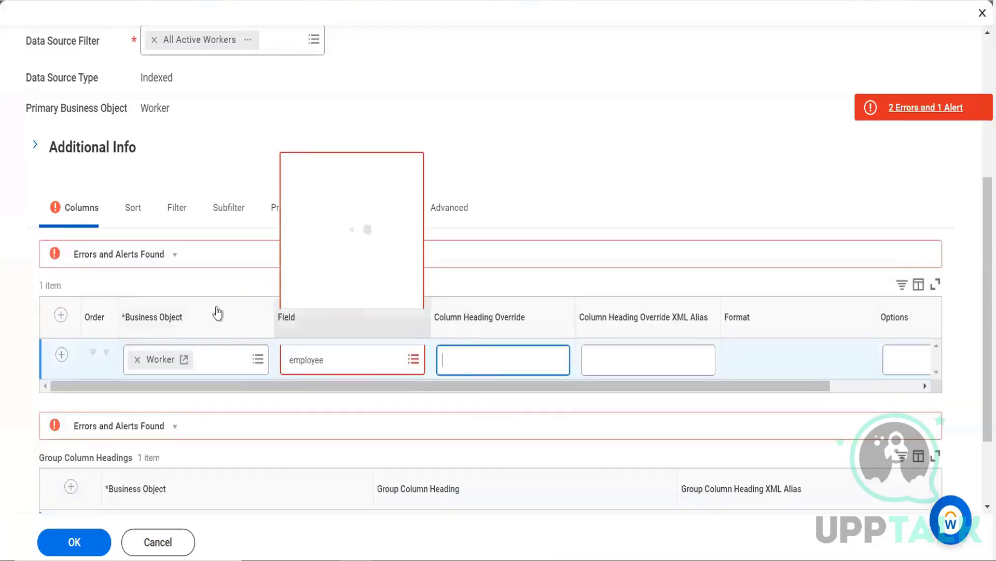
left_click(319, 362)
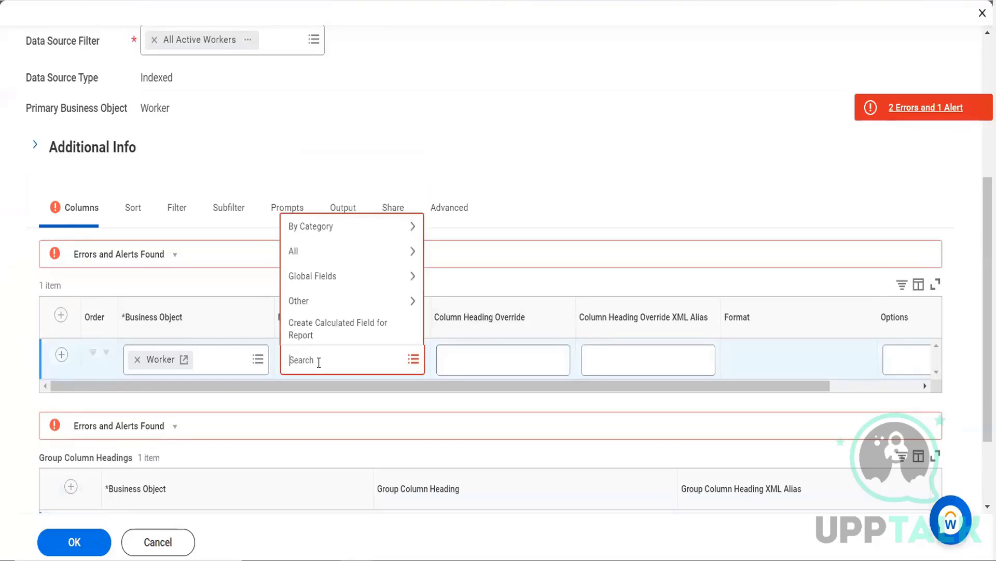
type("employee")
key("Return")
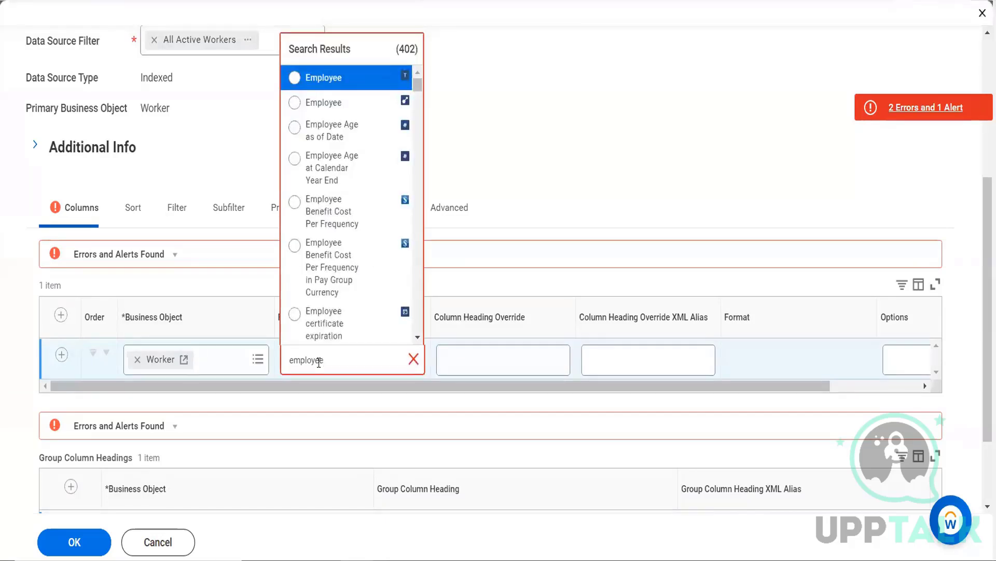
left_click(406, 105)
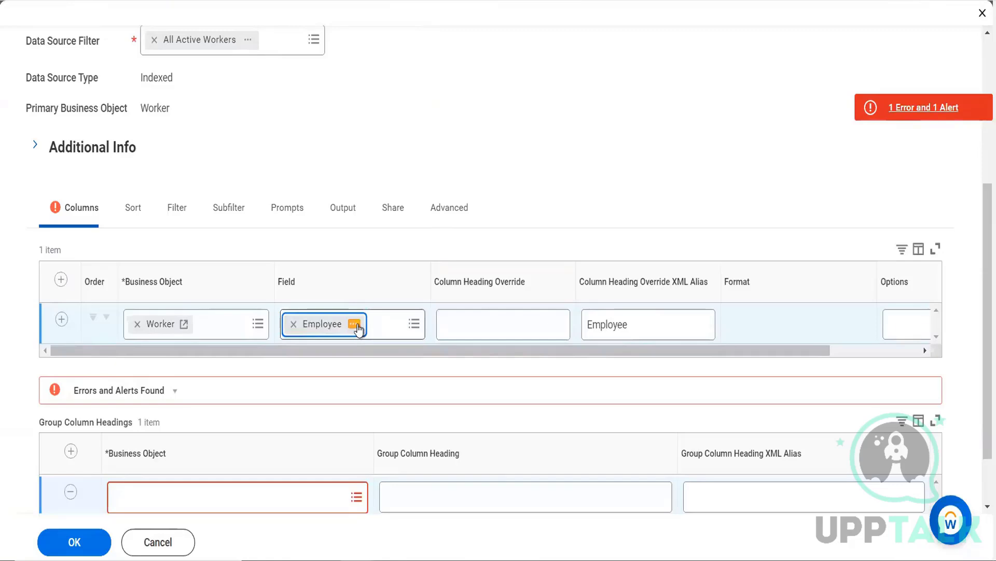
View the report field details of the Employee field in the first column row and close them.
left_click(329, 325)
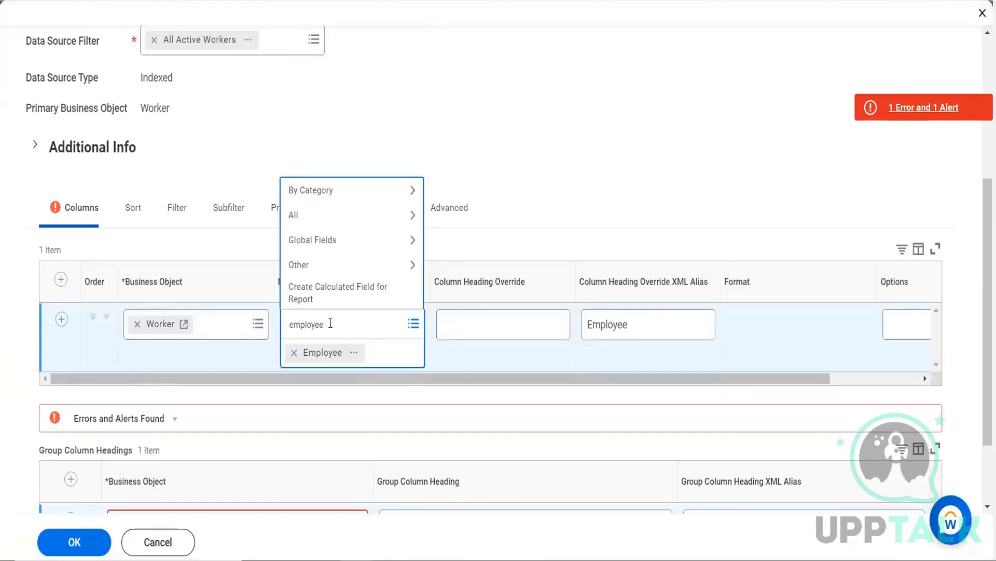
left_click(355, 354)
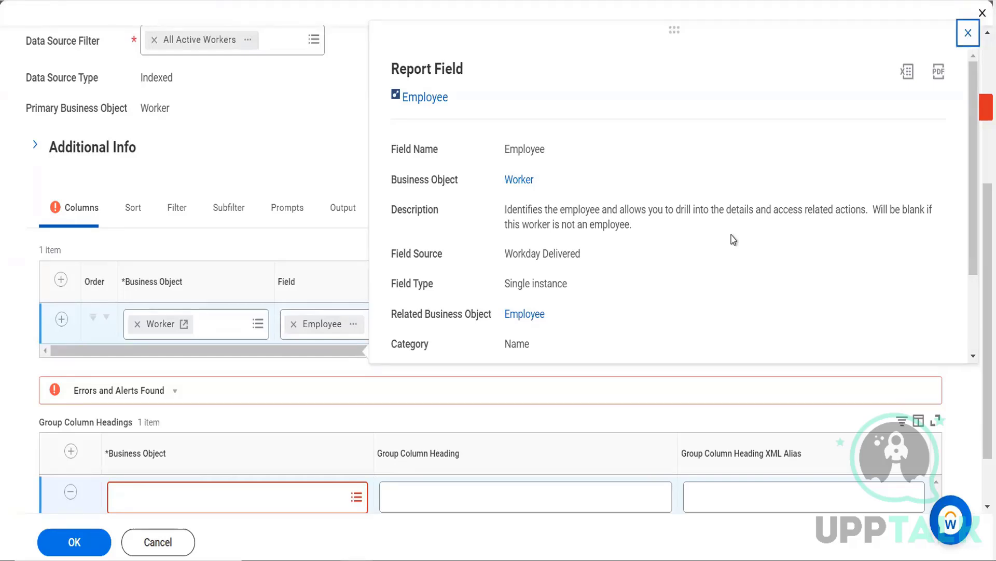
left_click(965, 36)
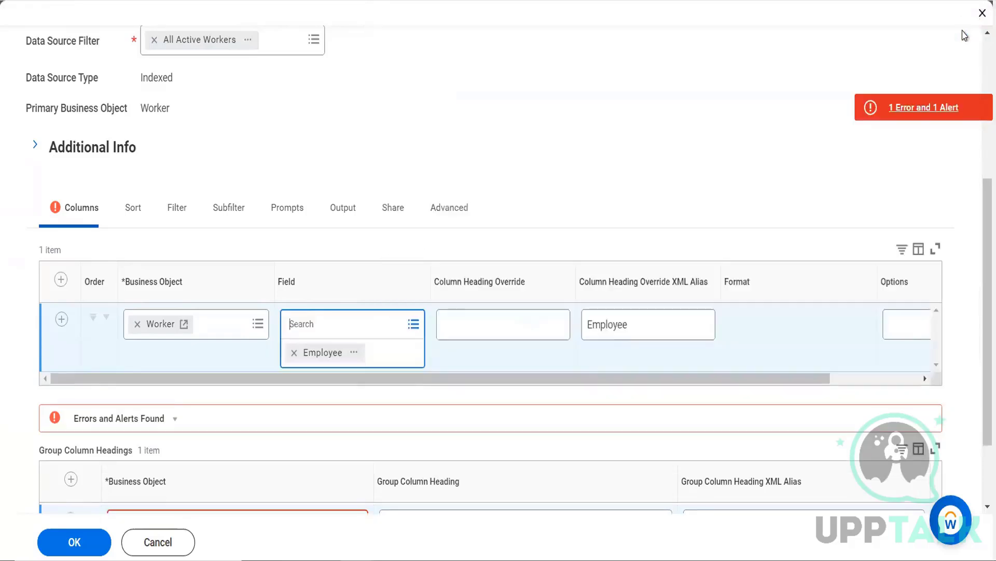
Search the first row's fields for "employee id", replace Employee with Employee ID(s), and view the new field's details.
left_click(346, 330)
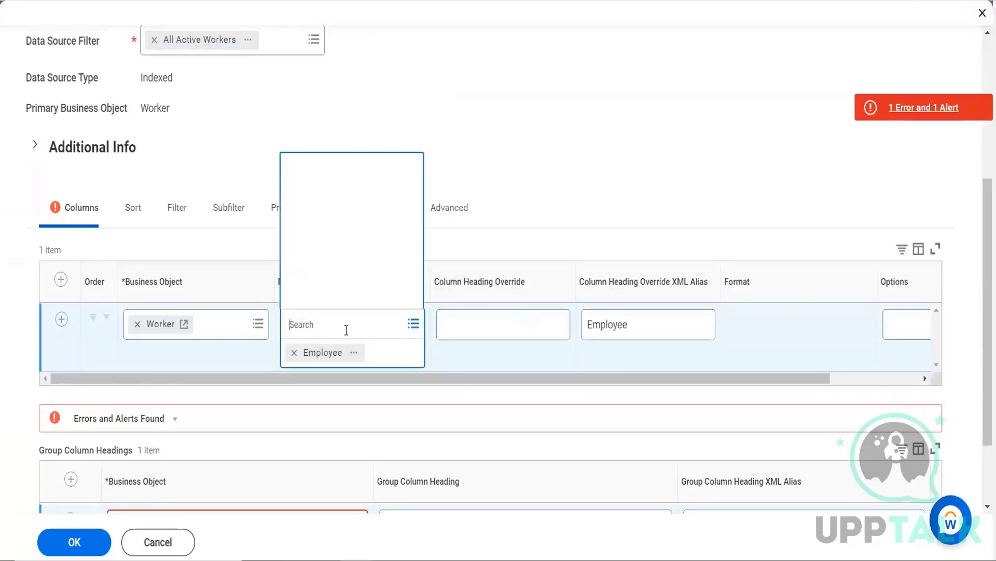
type("employee id")
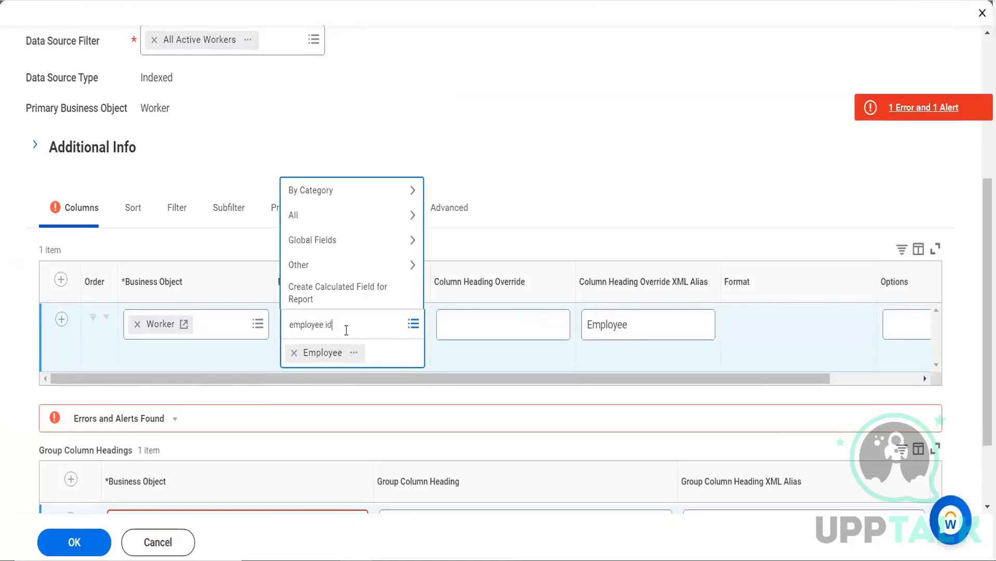
key("Return")
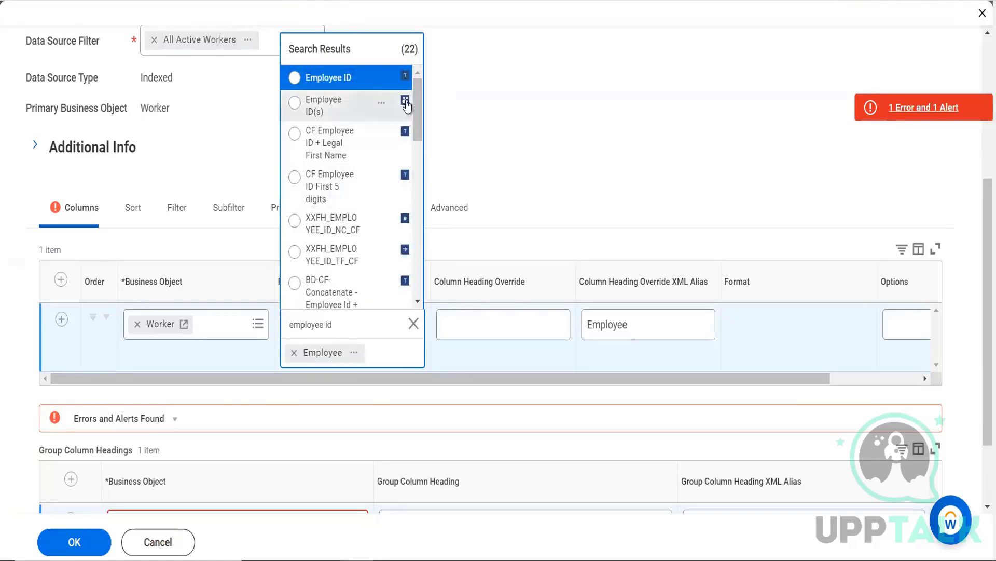
left_click(295, 105)
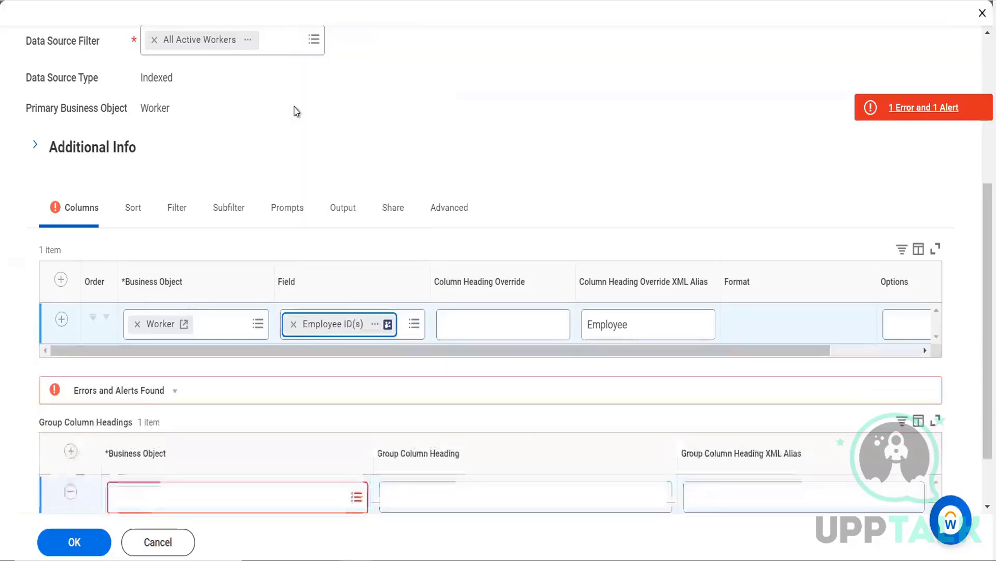
left_click(375, 325)
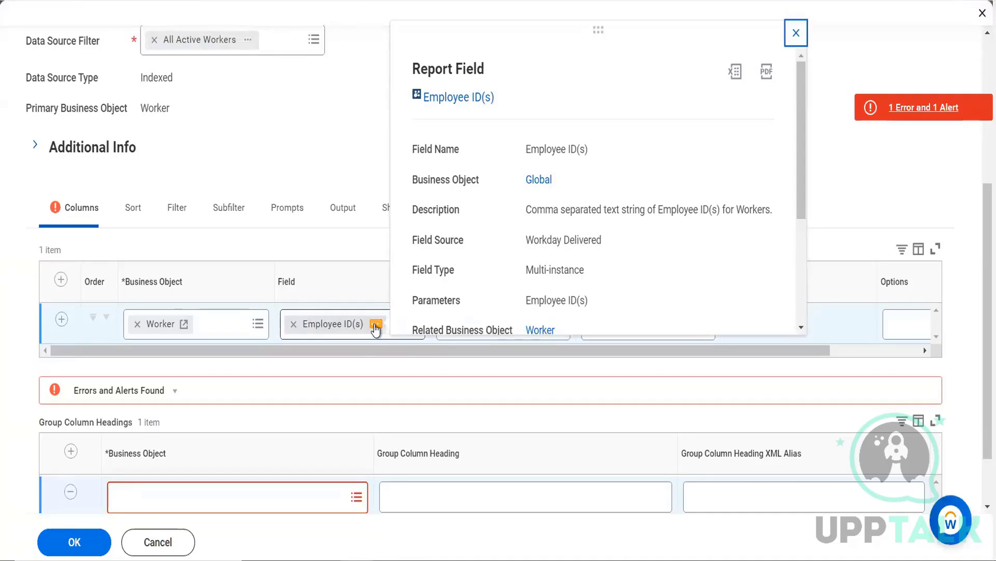
left_click(329, 155)
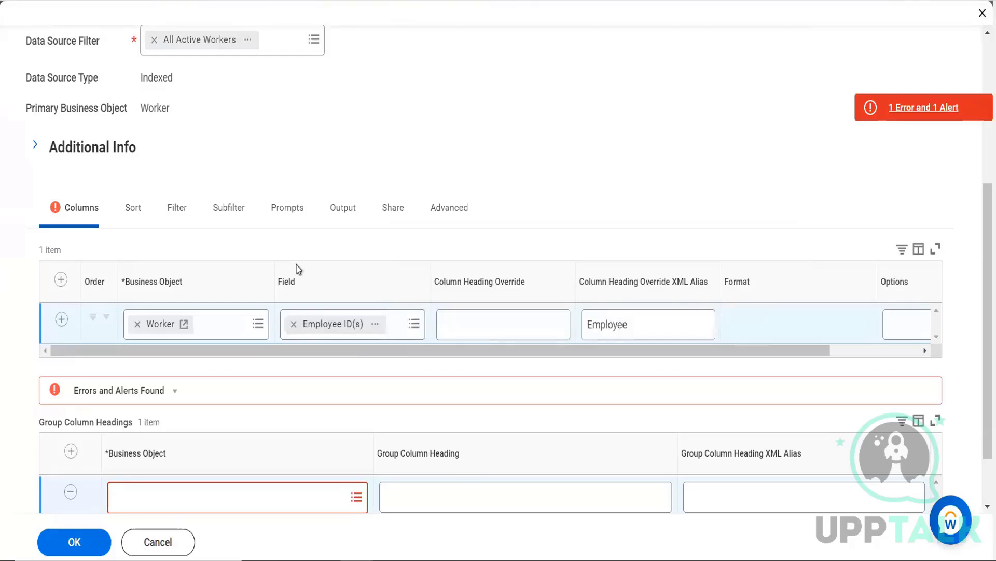
Add a second Worker row to the report columns and check the required field list in the Notepad notes.
left_click(60, 321)
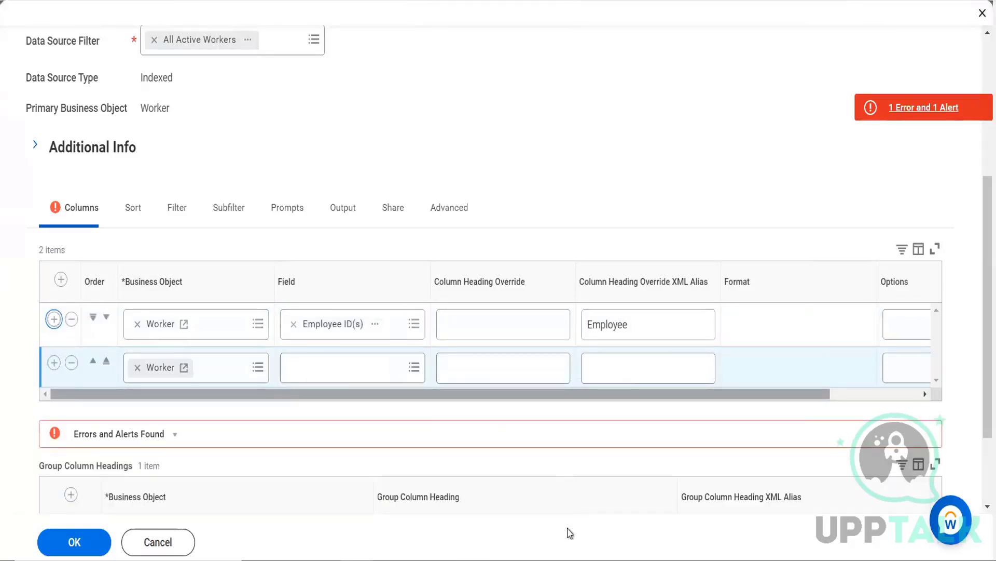
key("alt+Tab")
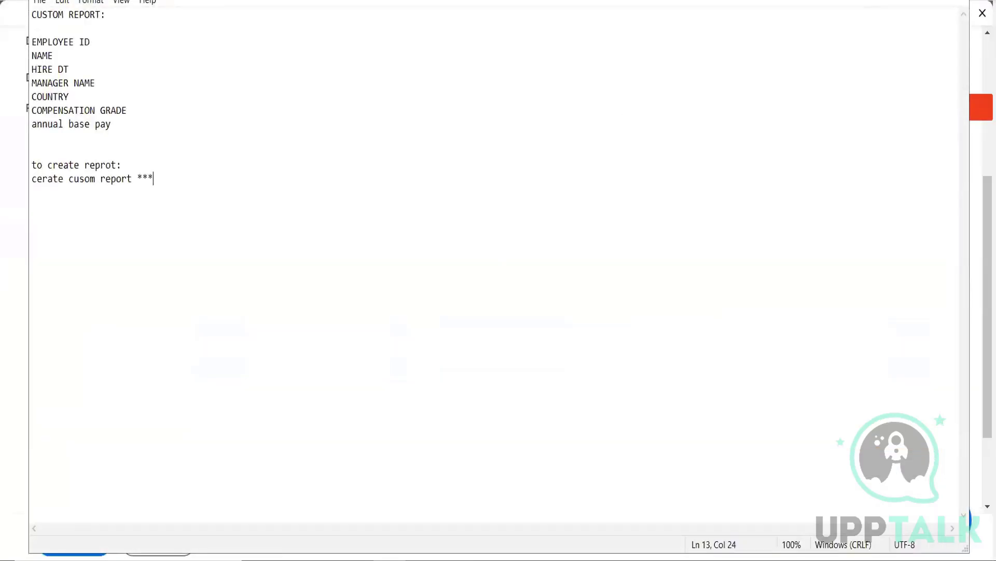
key("alt+Tab")
Try the WORKER Lookup Organizational Roles field in the second row, check its details, and clear it.
left_click(355, 356)
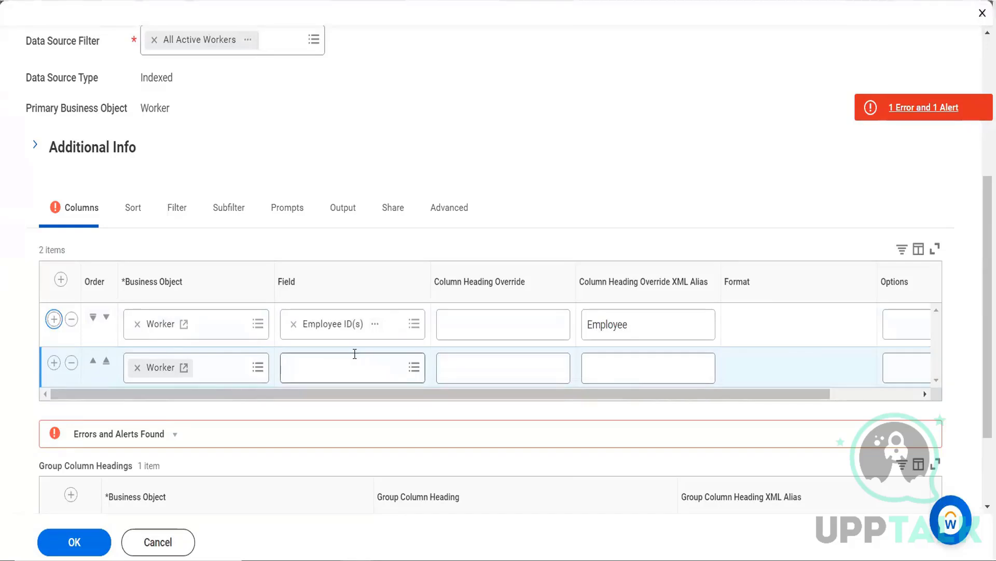
type("empl")
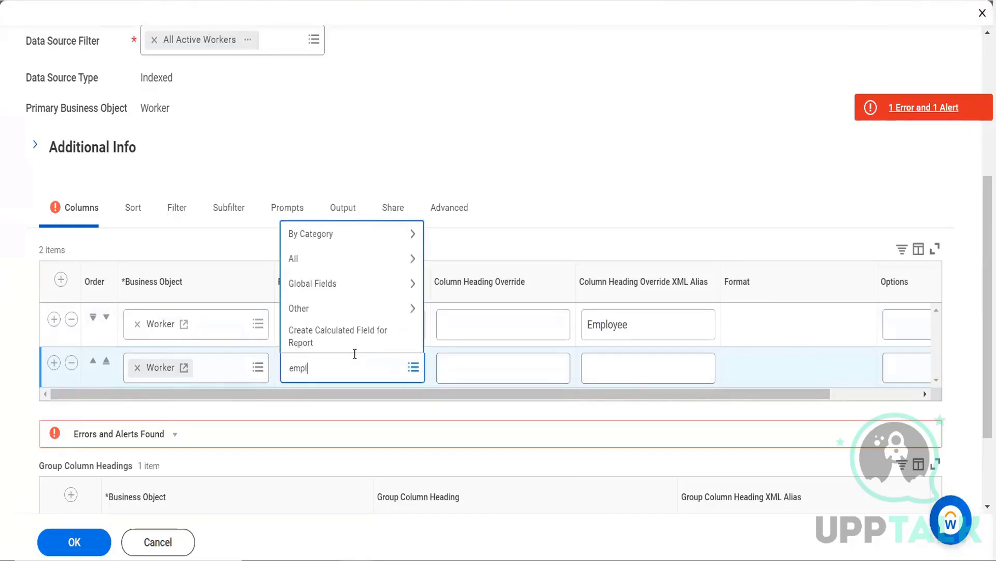
type("oyee")
key("BackSpace")
key("BackSpace")
key("BackSpace")
key("BackSpace")
key("BackSpace")
key("BackSpace")
key("BackSpace")
key("BackSpace")
key("BackSpace")
type("worker")
key("Return")
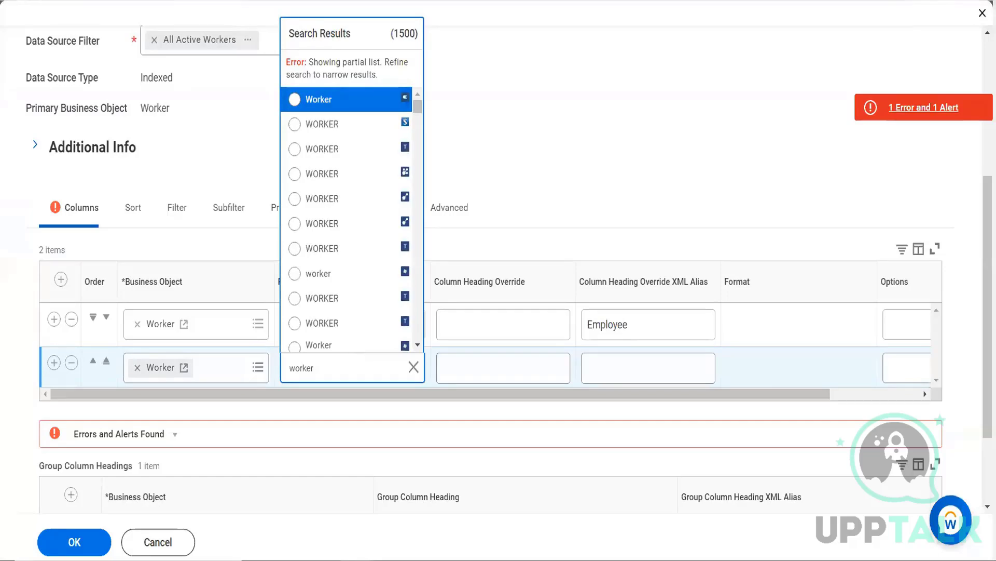
left_click(299, 175)
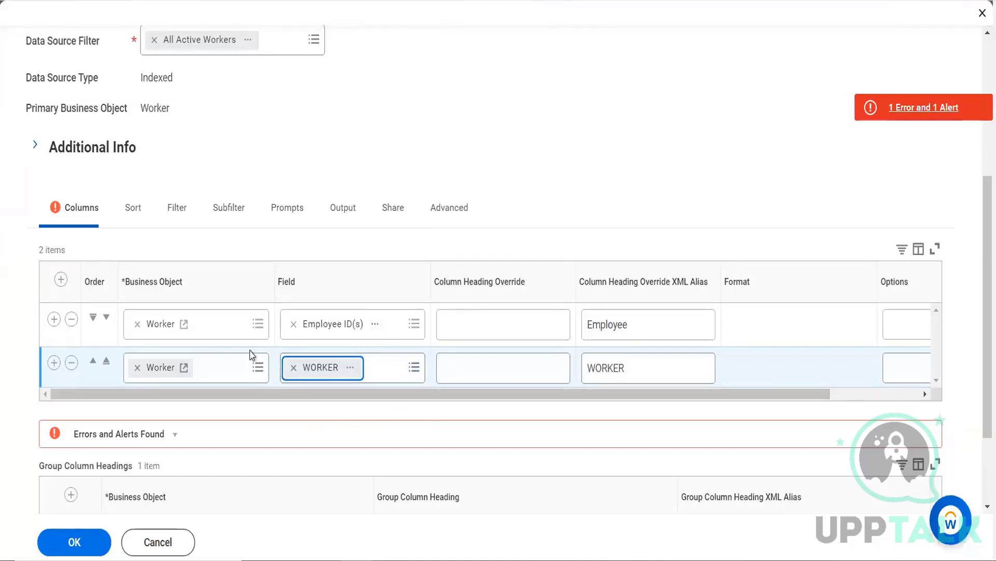
left_click(350, 367)
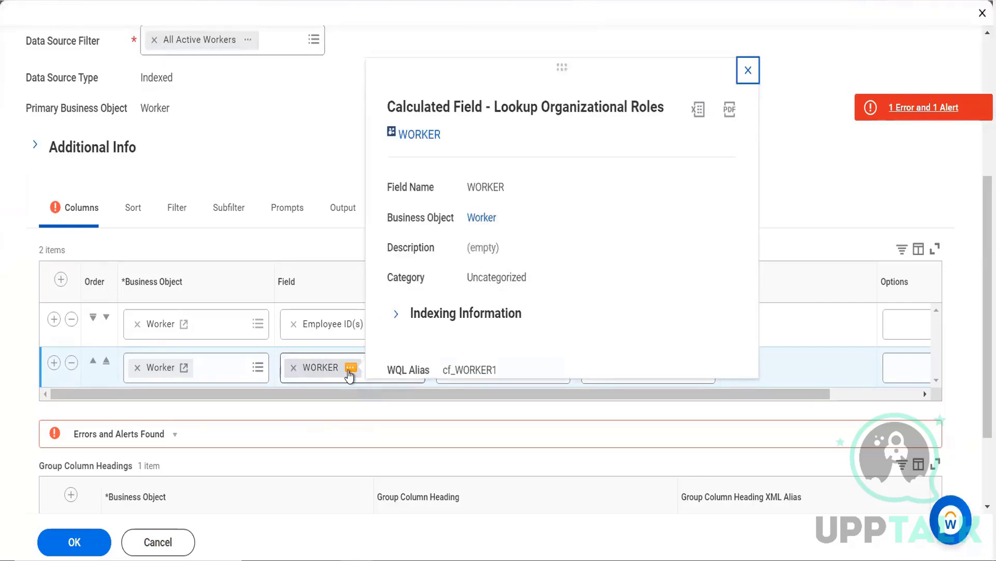
left_click(294, 367)
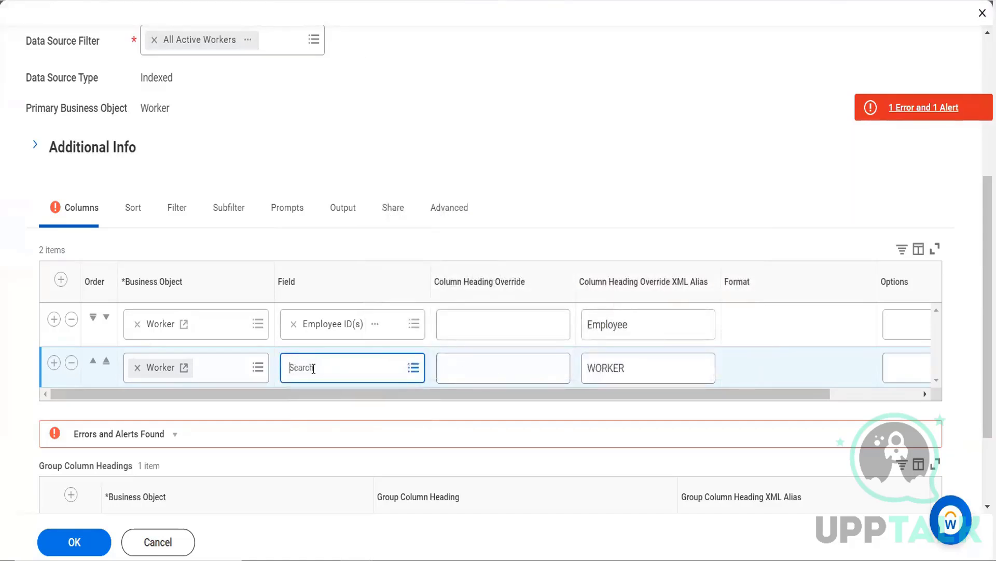
Search the fields for "worker" again, try the WORKER Lookup Organization field in the second row, and inspect its details.
type("worker")
left_click(412, 368)
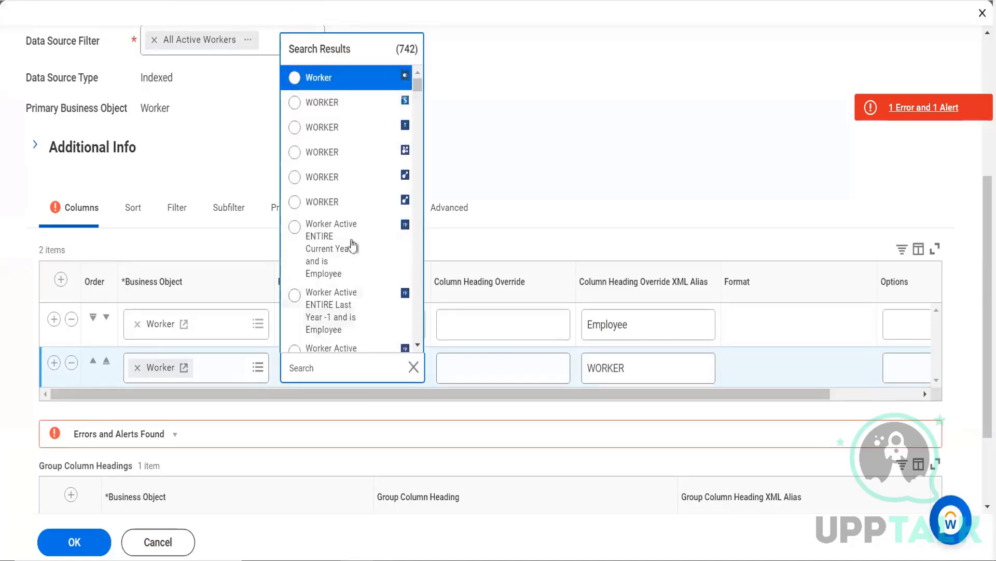
left_click(294, 178)
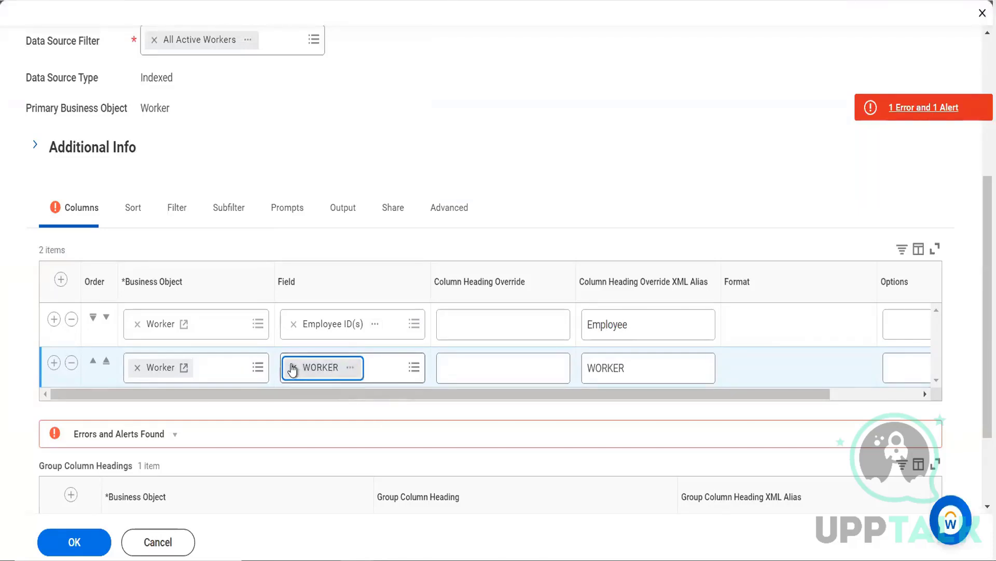
left_click(418, 367)
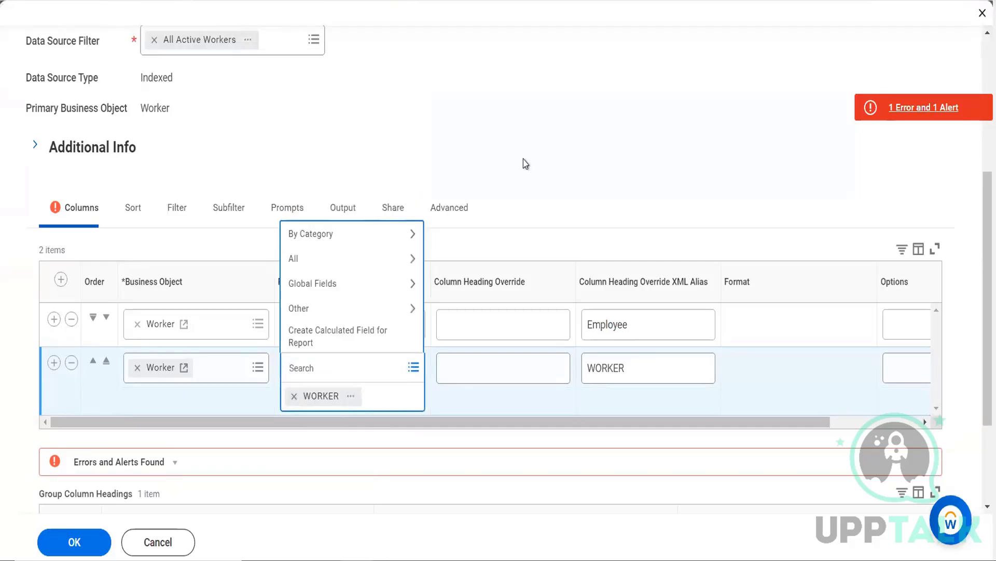
left_click(351, 396)
left_click(352, 397)
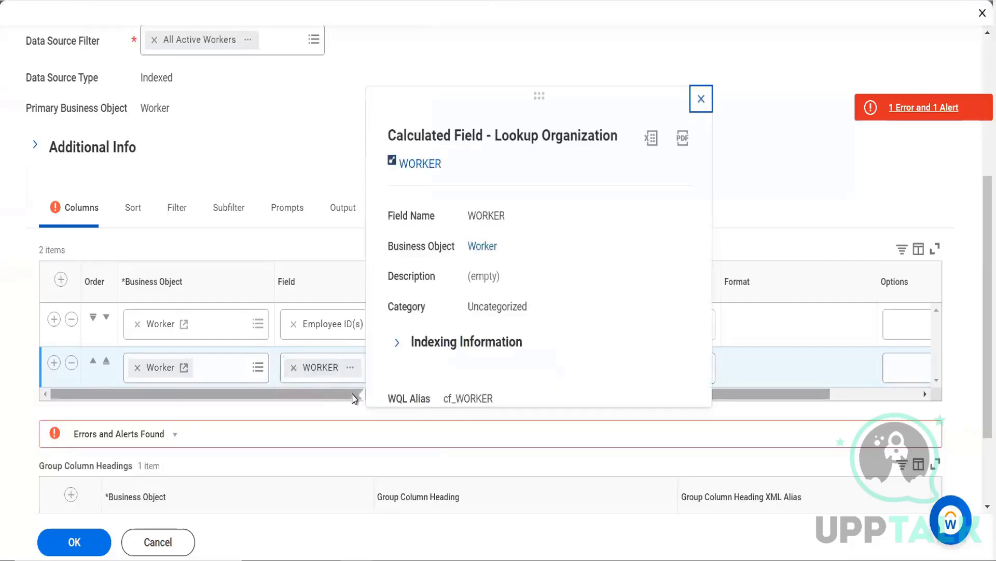
left_click(700, 101)
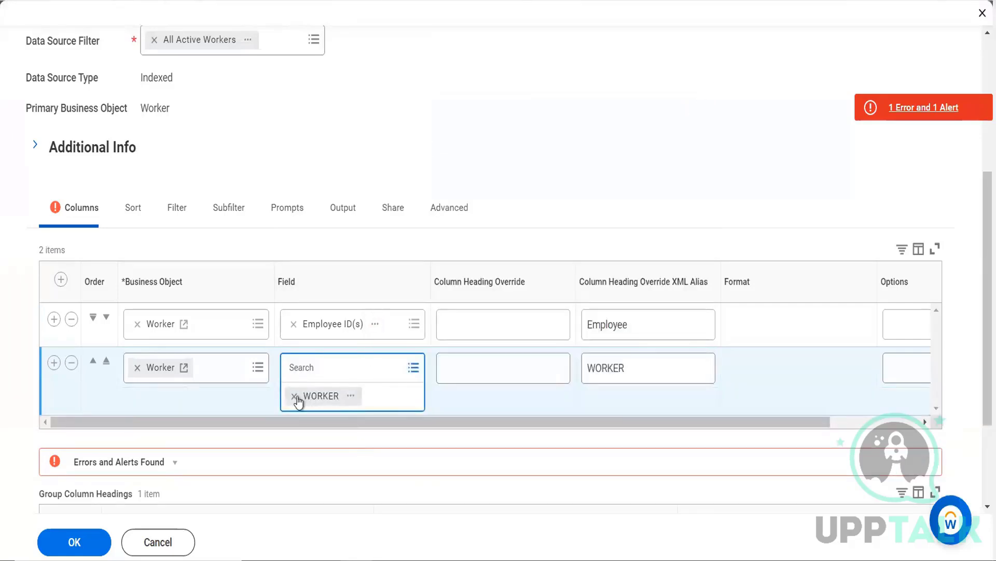
Search for "worker" and replace the second row's WORKER calculated field with the Worker field.
left_click(313, 366)
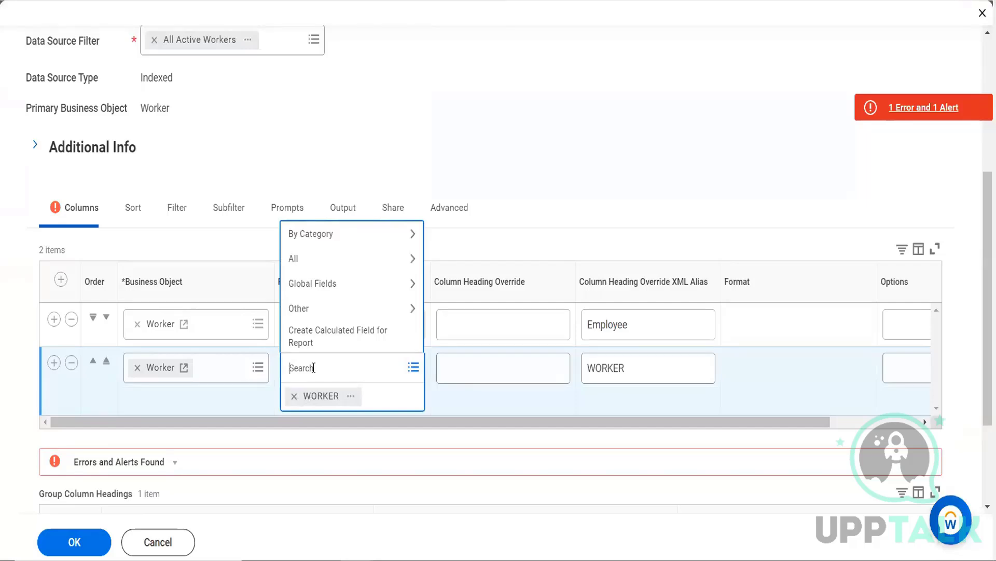
type("worker")
key("Return")
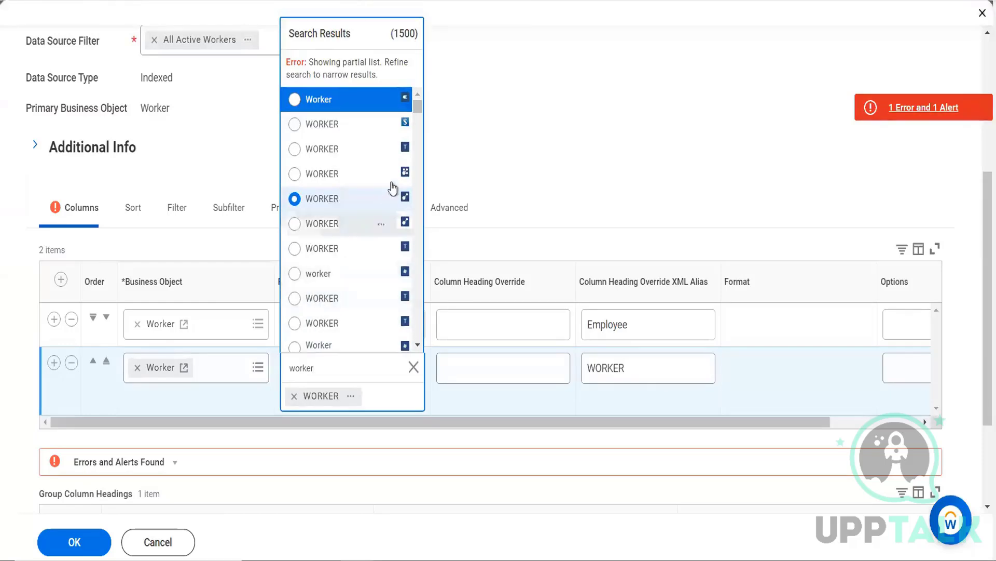
left_click(407, 100)
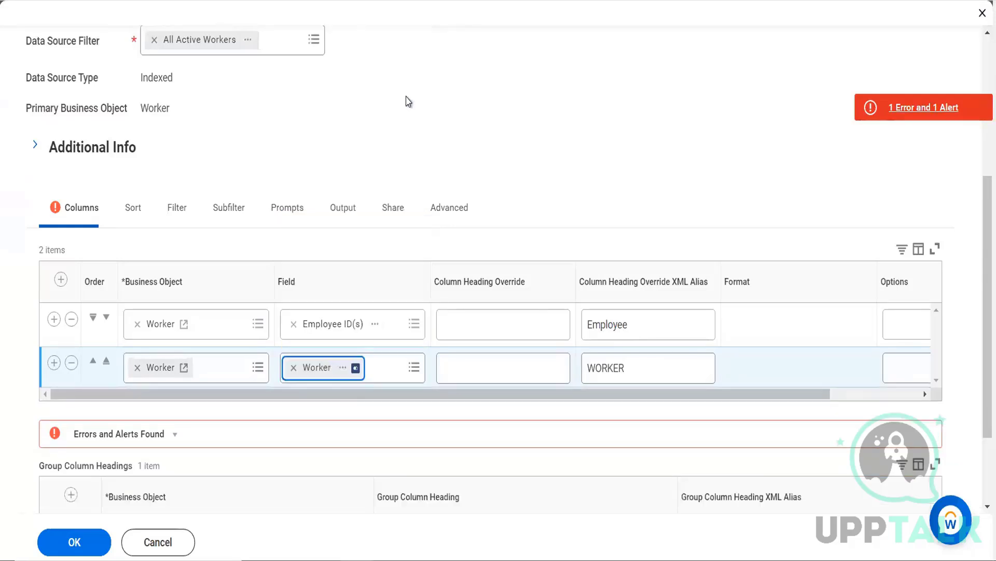
Clear the second row's field, search for "worker", check the Workday-delivered Worker field's details, and select it.
left_click(293, 367)
left_click(296, 366)
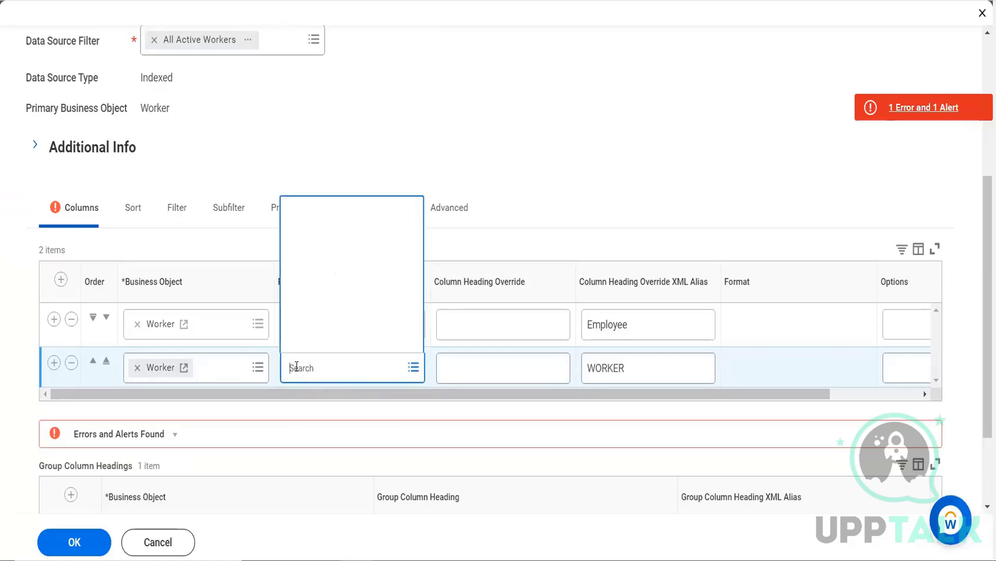
type("worker")
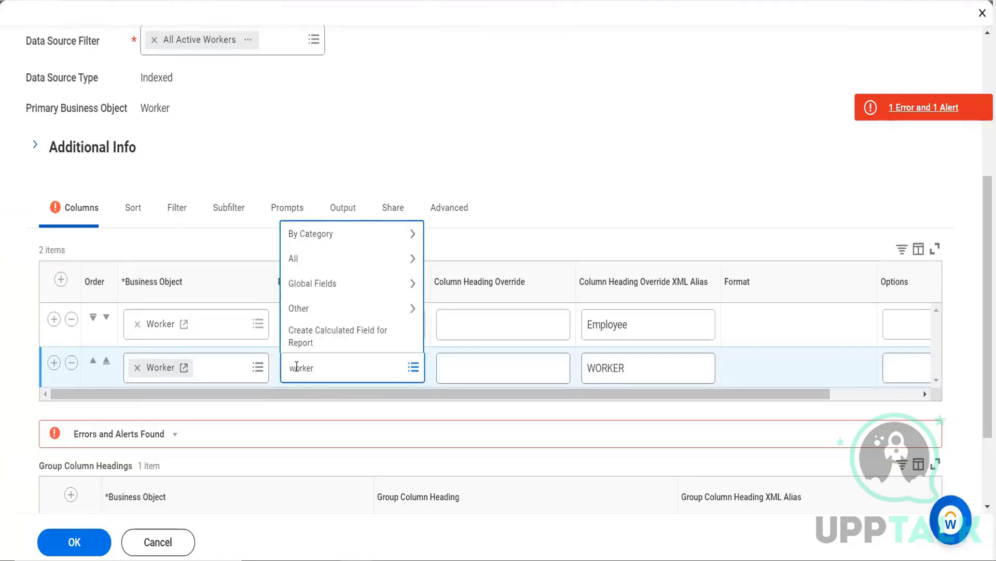
key("Return")
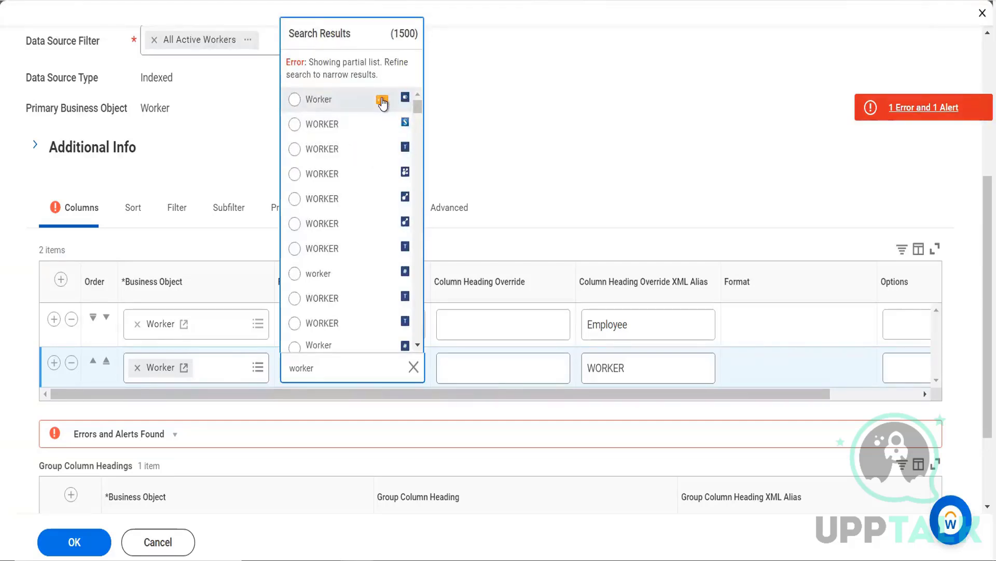
left_click(382, 101)
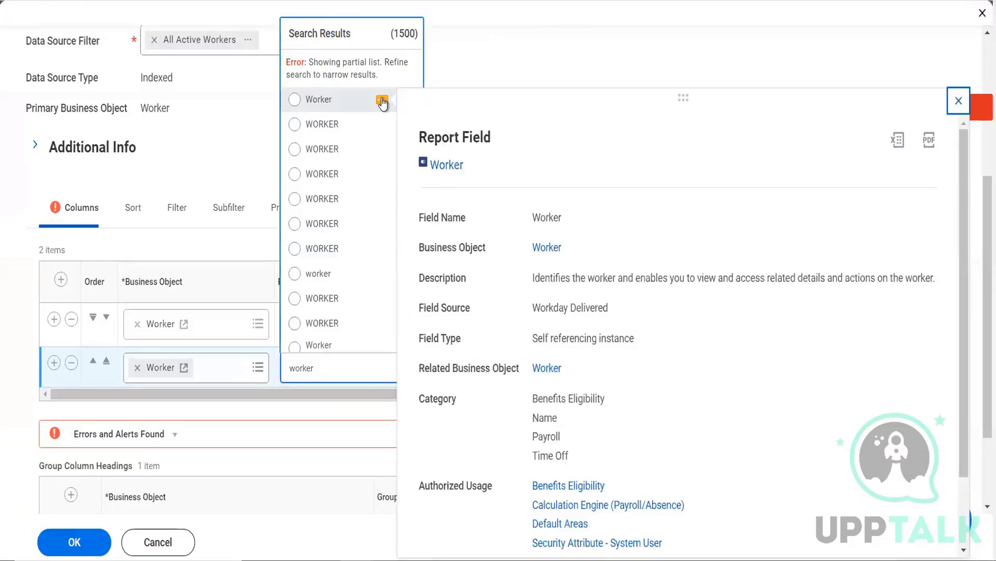
left_click(959, 100)
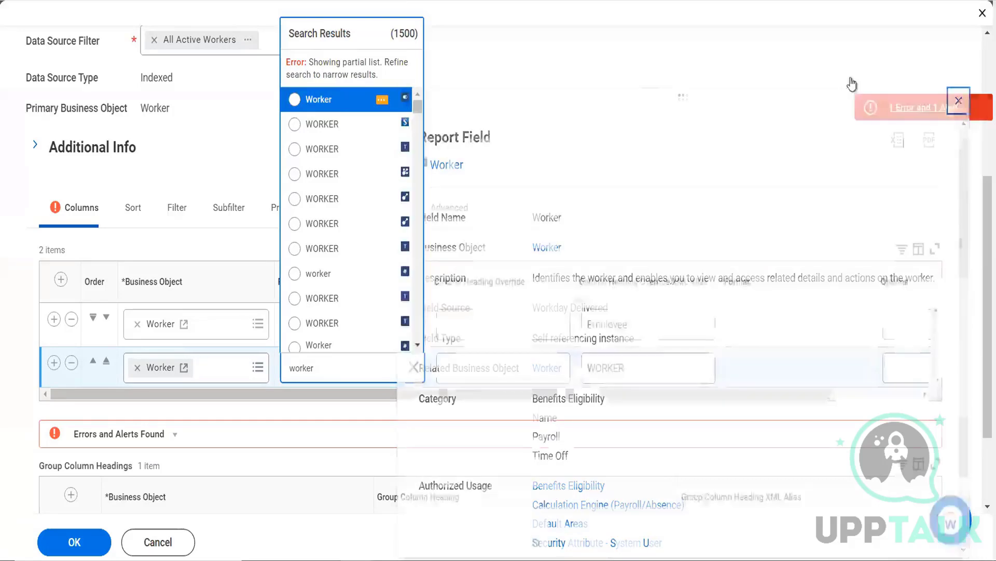
left_click(295, 102)
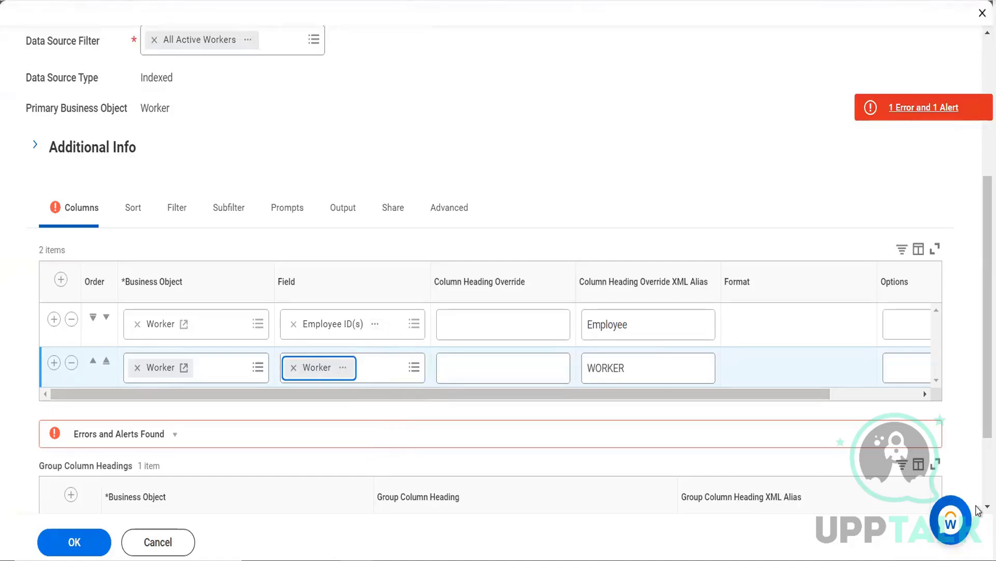
Add a third Worker row to the report columns and remove the empty Group Column Headings row behind the error.
scroll(977, 509, "down", 2)
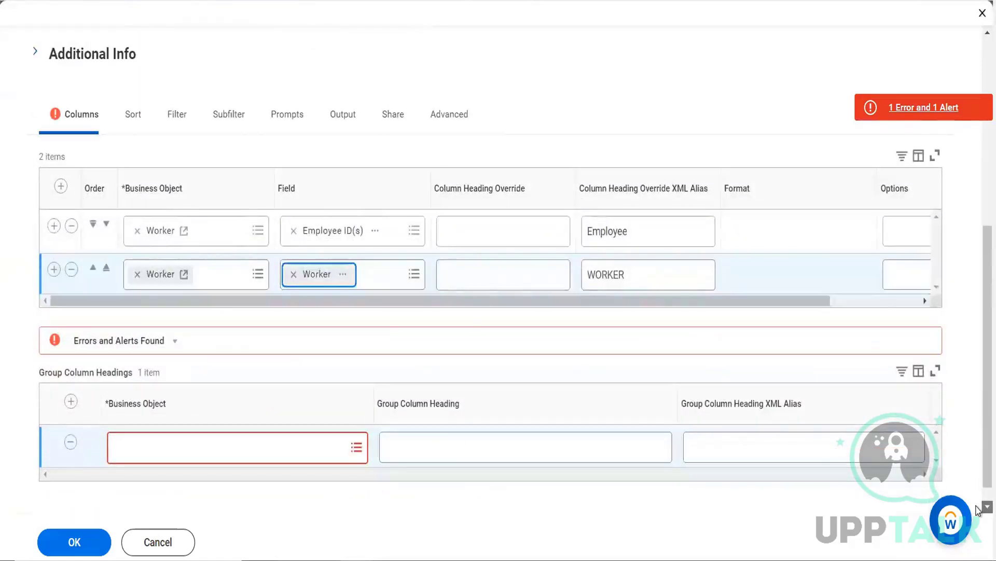
left_click(54, 269)
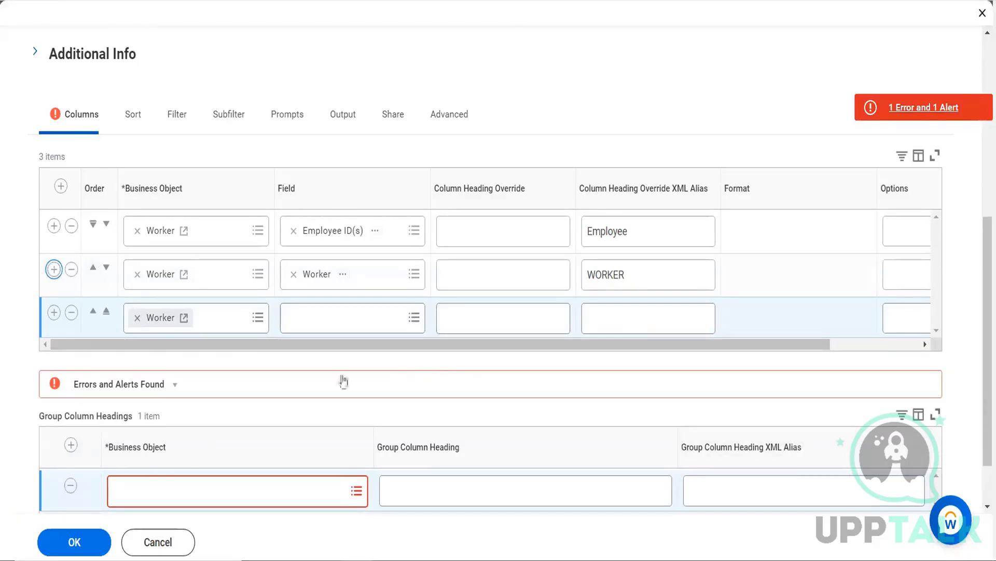
left_click(175, 389)
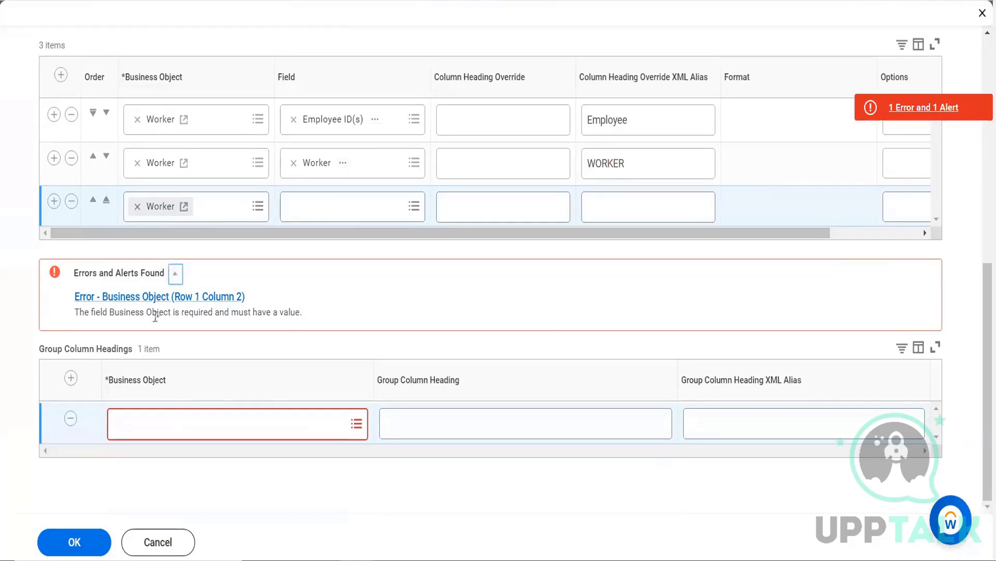
left_click(69, 419)
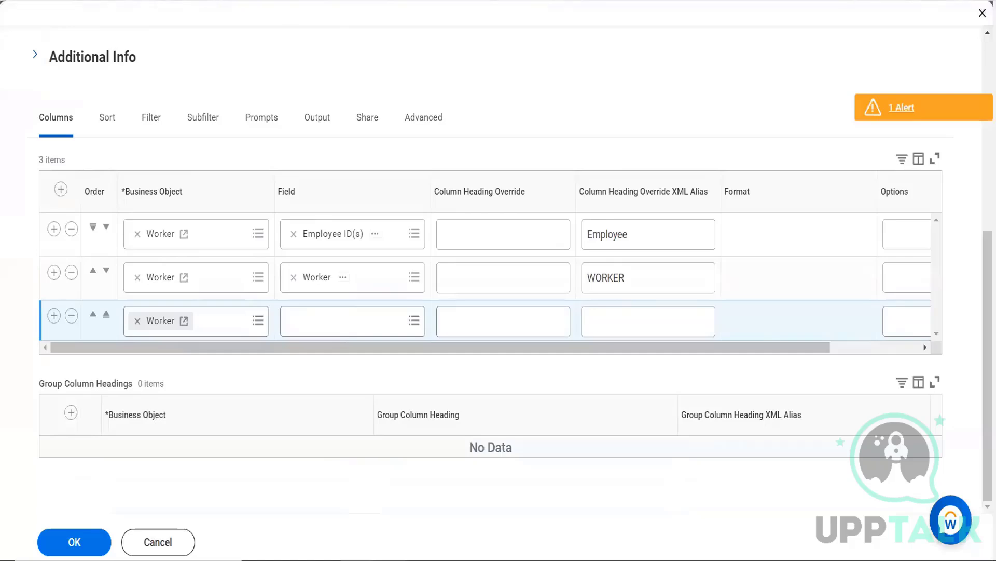
Check the field list in Notepad, return to the report and search the third row's fields for "hire_dt".
key("alt+Tab")
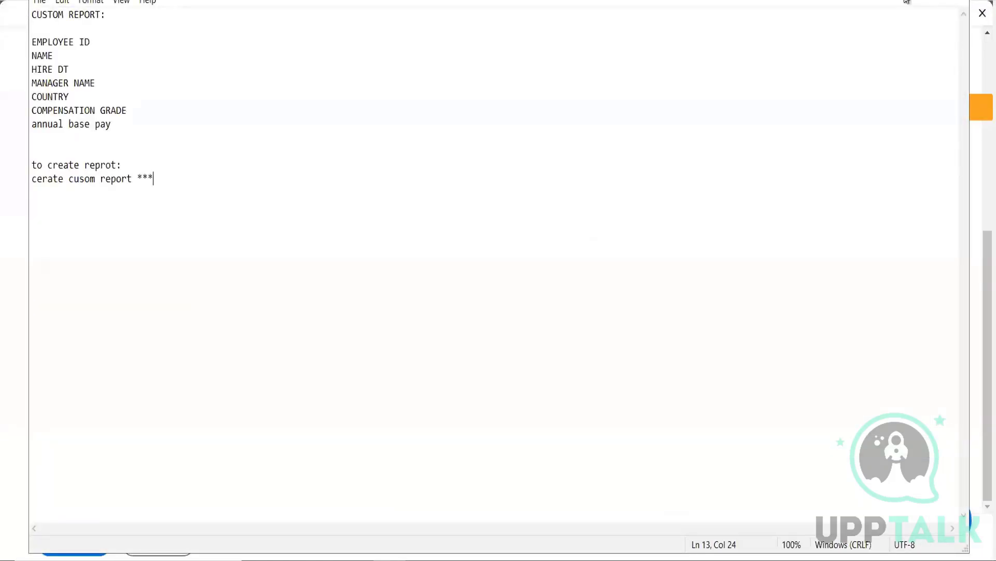
key("alt+Tab")
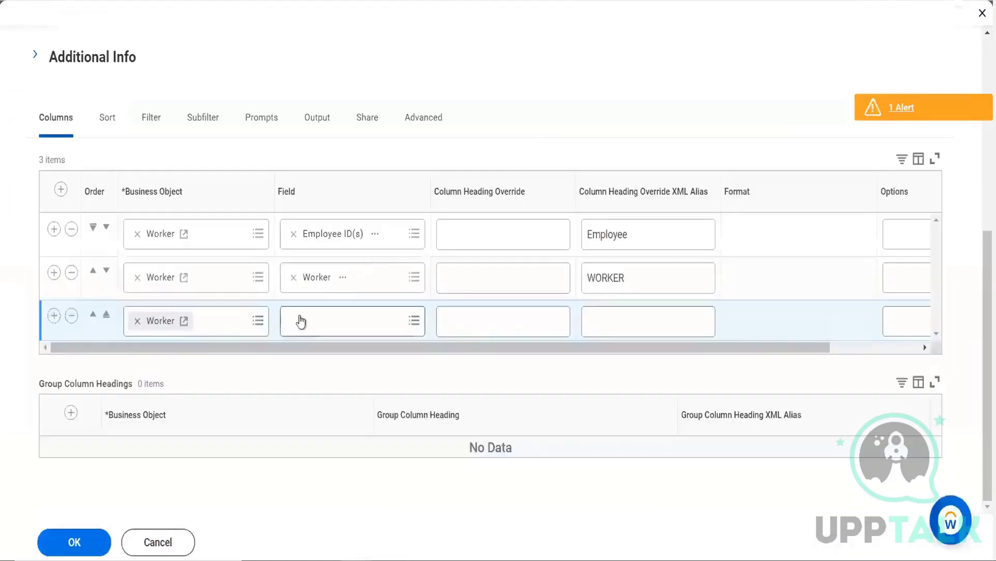
left_click(301, 321)
type("hire")
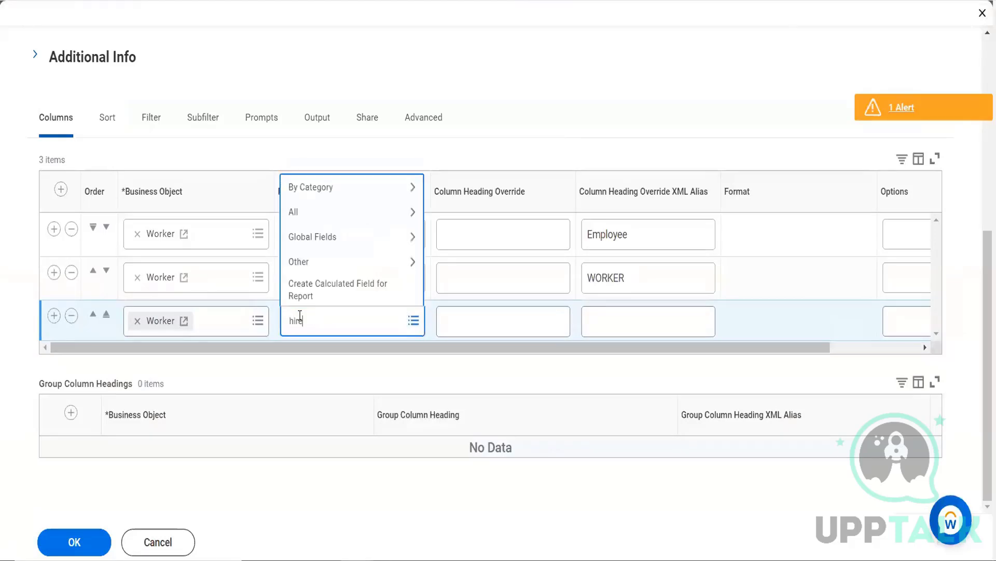
type("_dt")
key("Return")
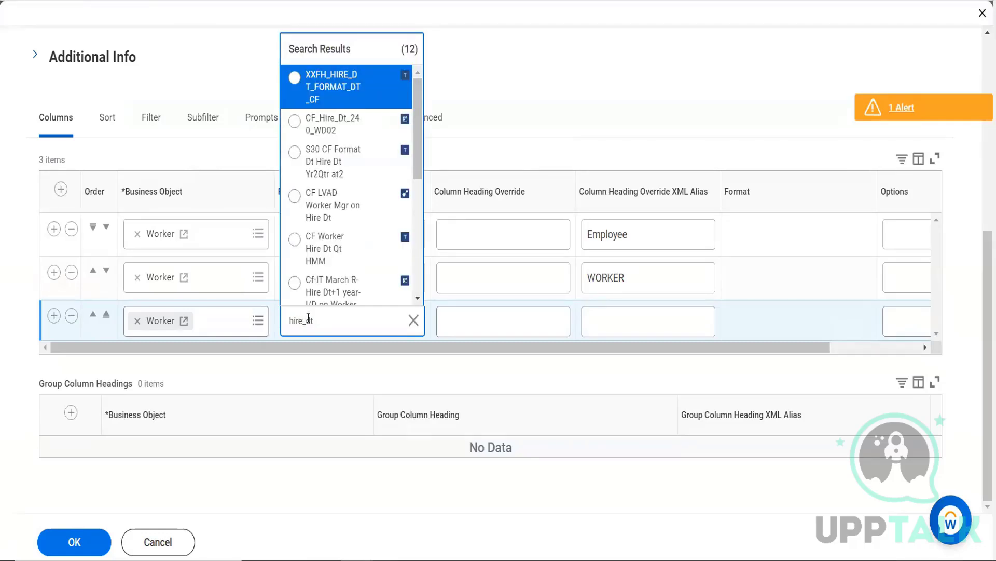
Search the third row's fields for "hire dt" and inspect the details of XXFH_HIRE_DT_FORMAT_DT_CF.
left_click(309, 318)
key("BackSpace")
key("Return")
mouse_move(381, 79)
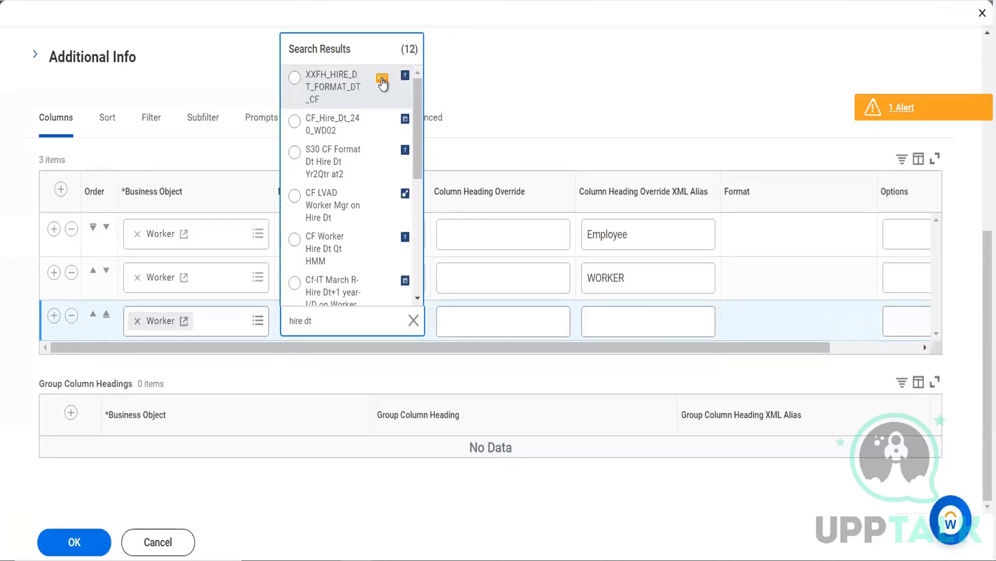
left_click(382, 79)
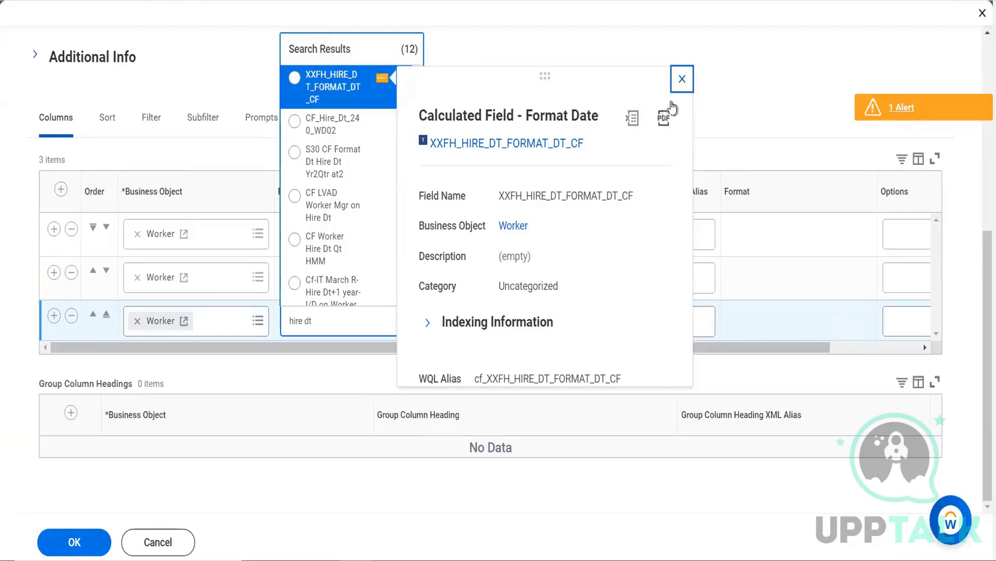
left_click(679, 86)
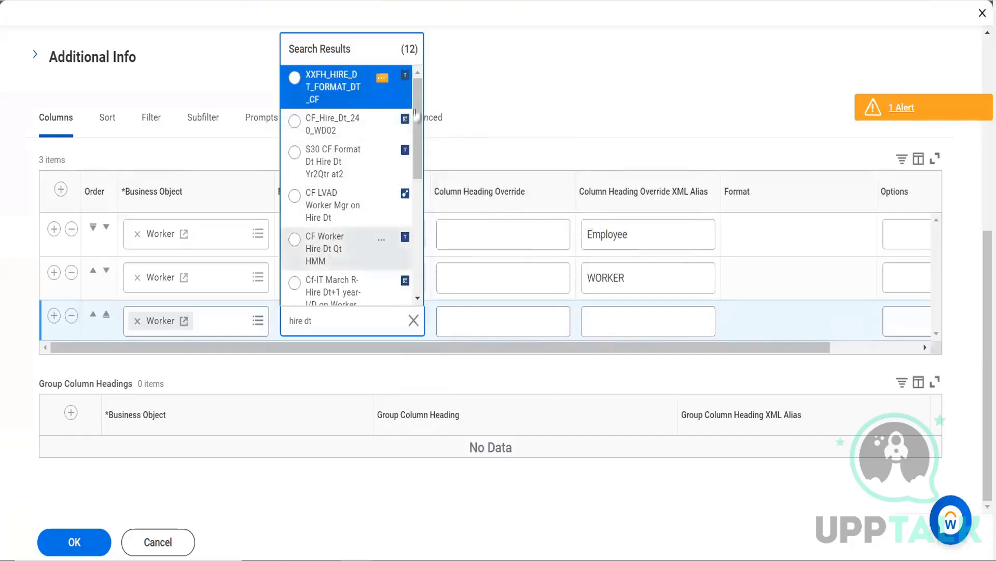
left_click(519, 105)
Search the third row's fields for "hire date", compare the matching fields' details, and select the Workday-delivered Hire Date field.
left_click(334, 318)
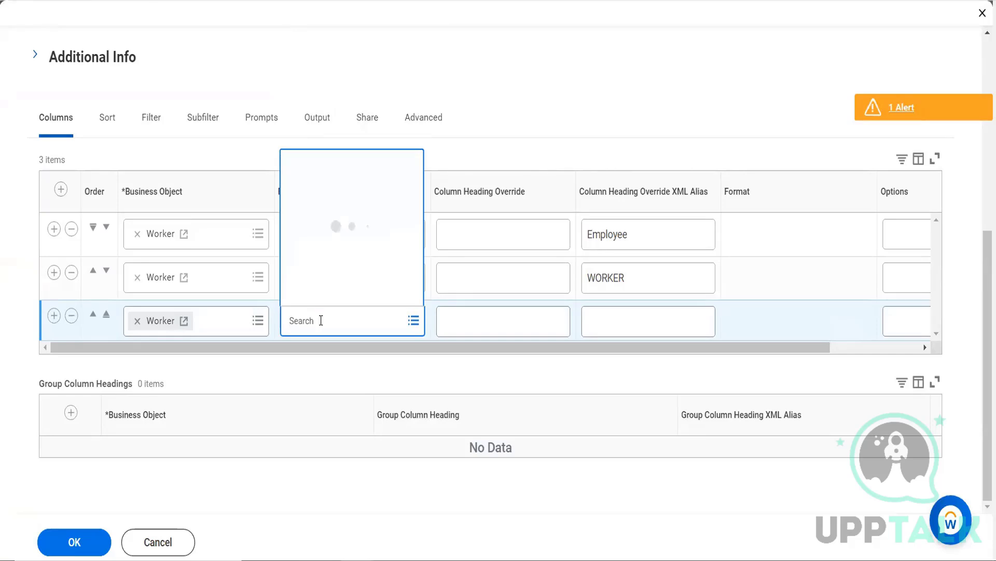
type("hire date")
key("Return")
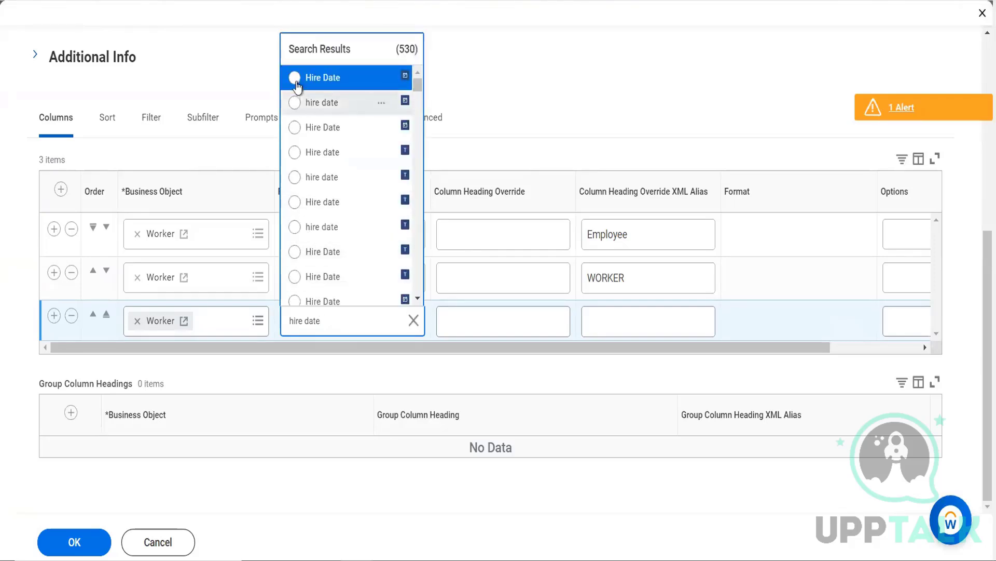
mouse_move(366, 87)
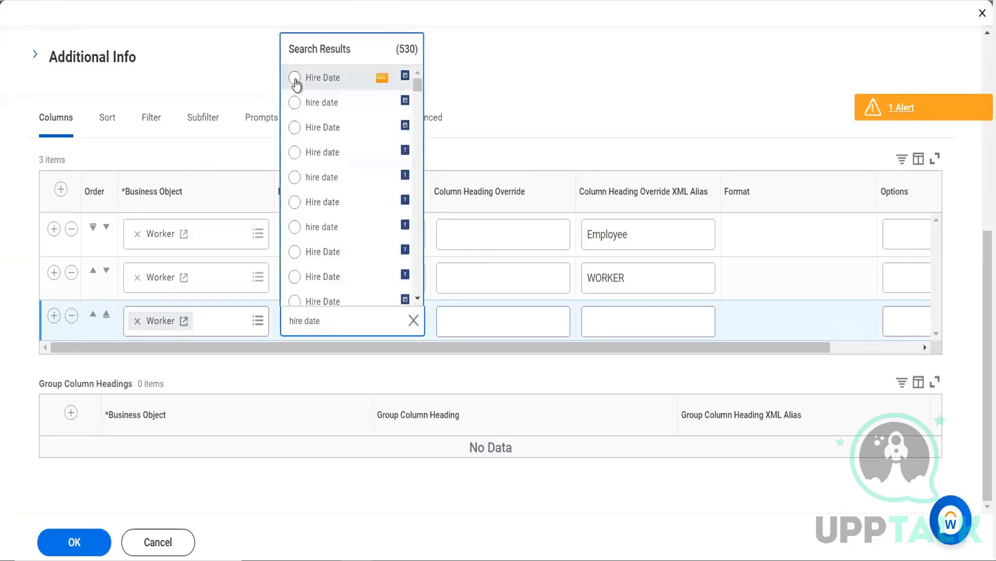
left_click(383, 78)
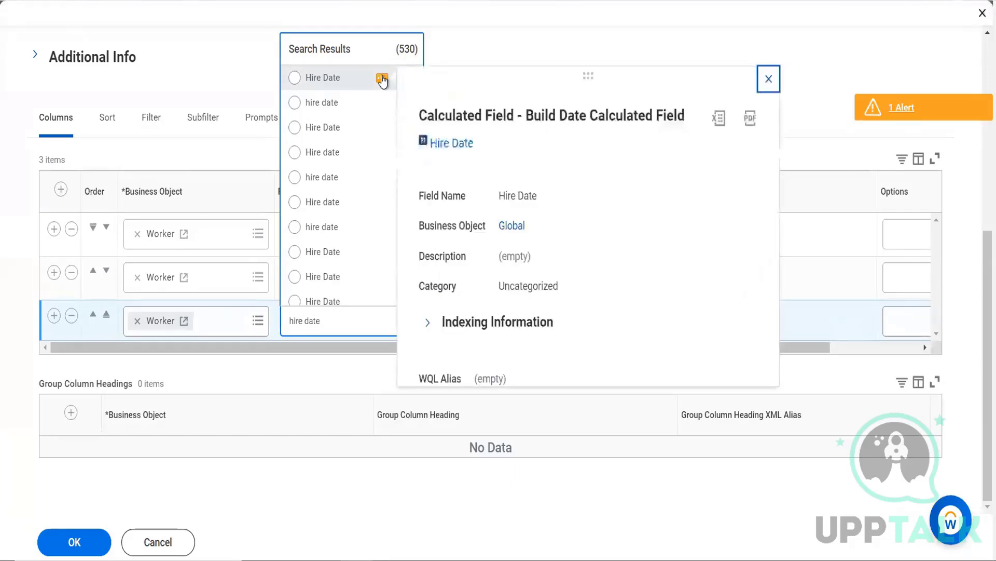
left_click(514, 54)
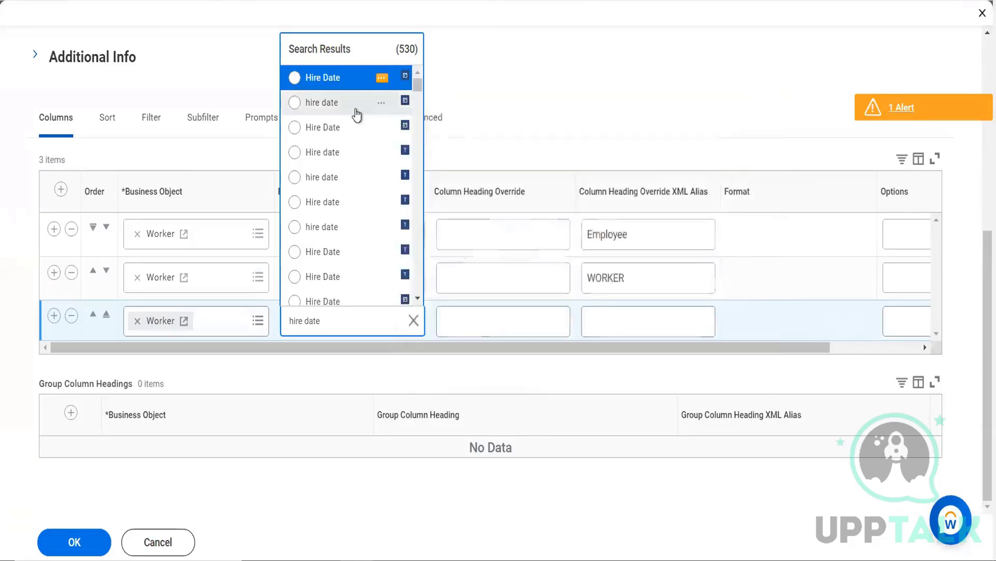
mouse_move(380, 107)
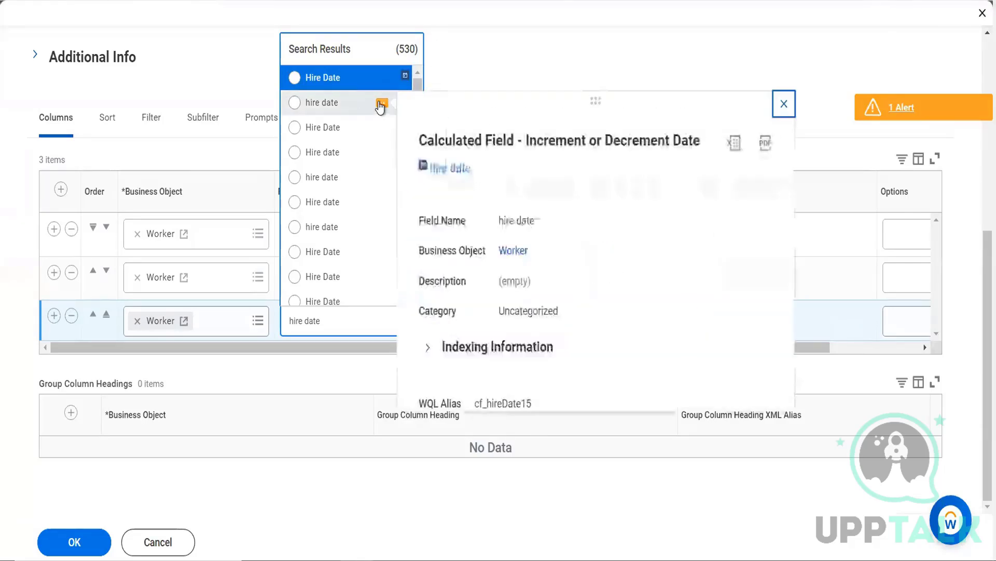
left_click(503, 79)
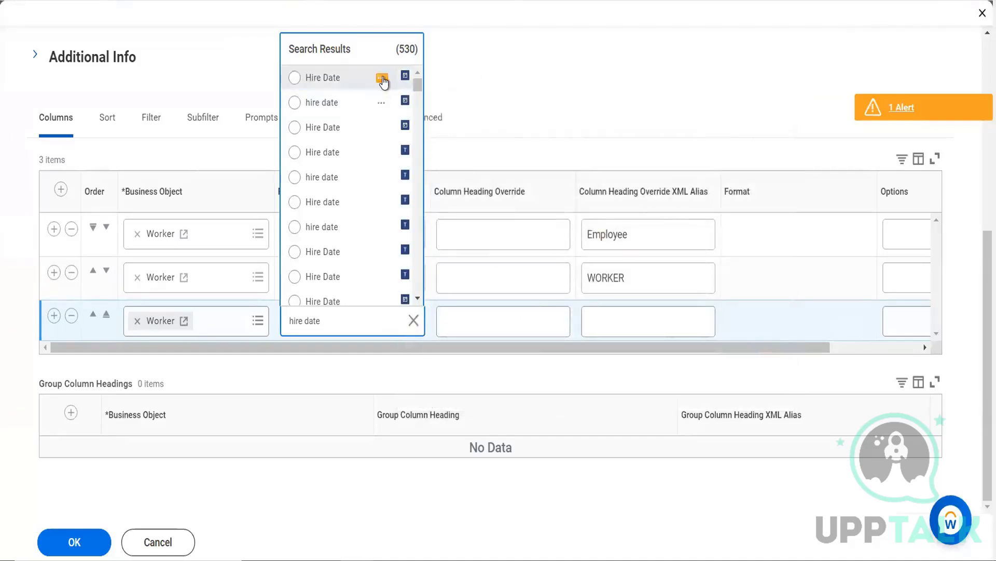
mouse_move(383, 81)
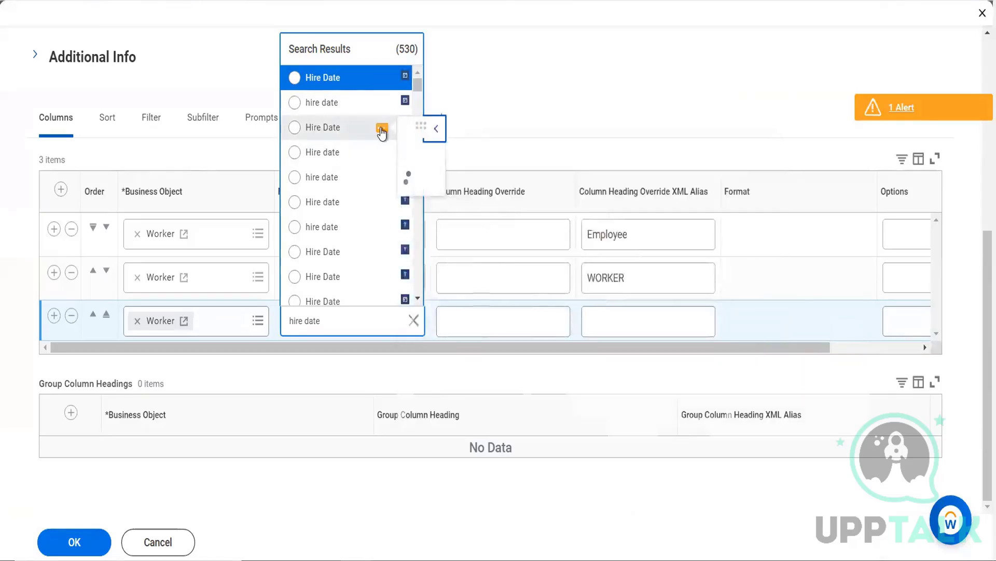
mouse_move(382, 130)
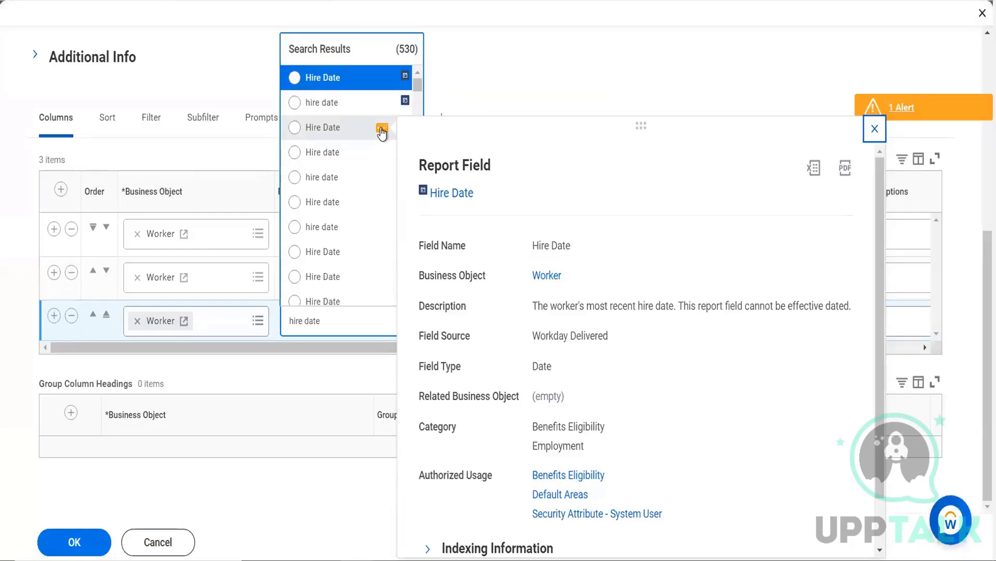
left_click(295, 127)
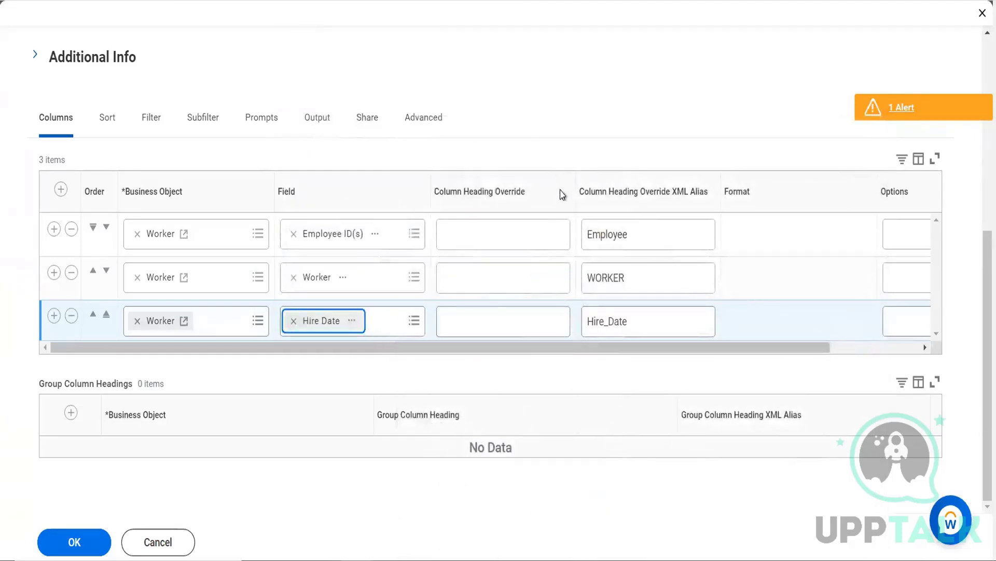
Add a fourth Worker row to the report columns and check the Notepad list for the next required field.
left_click(54, 316)
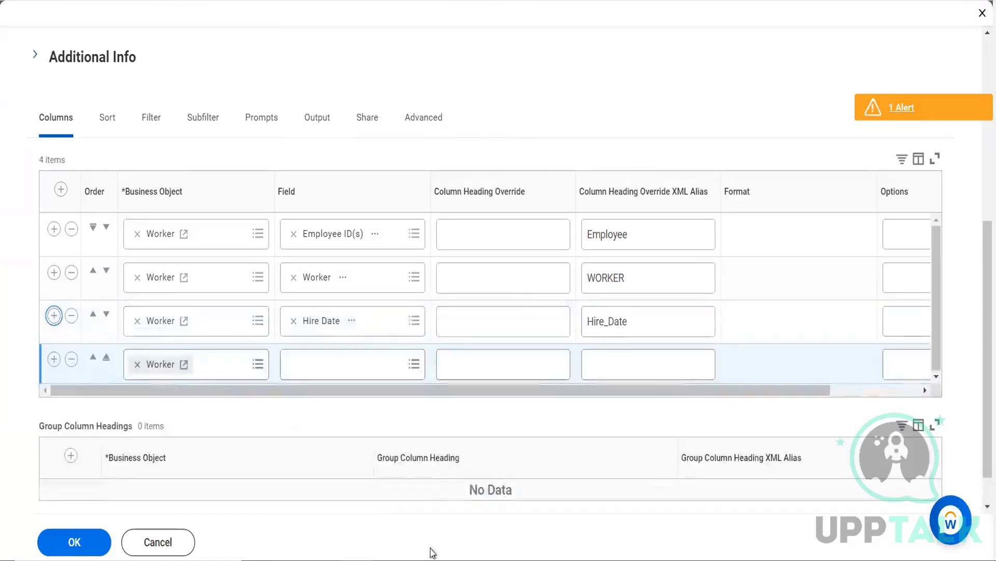
key("alt+Tab")
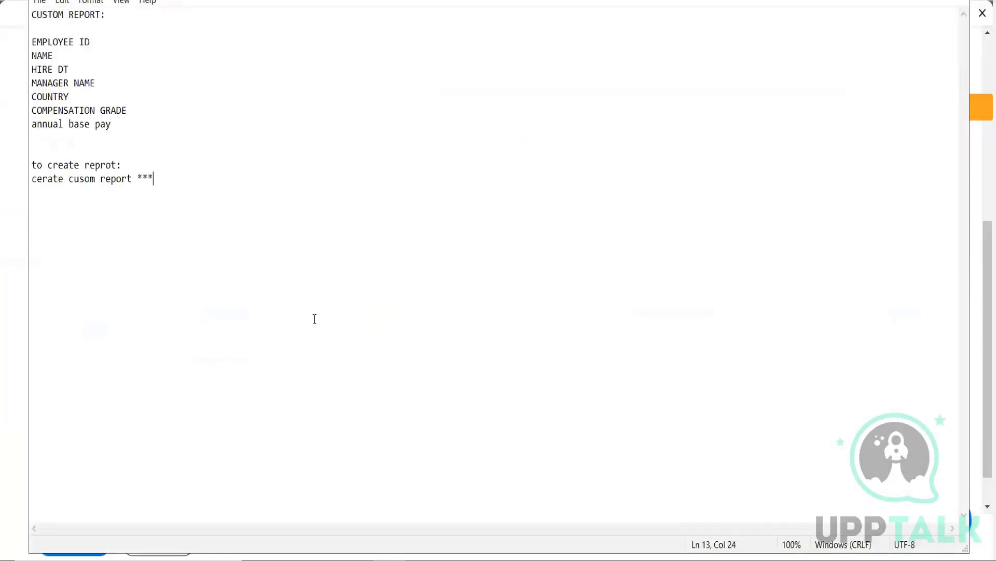
key("alt+Tab")
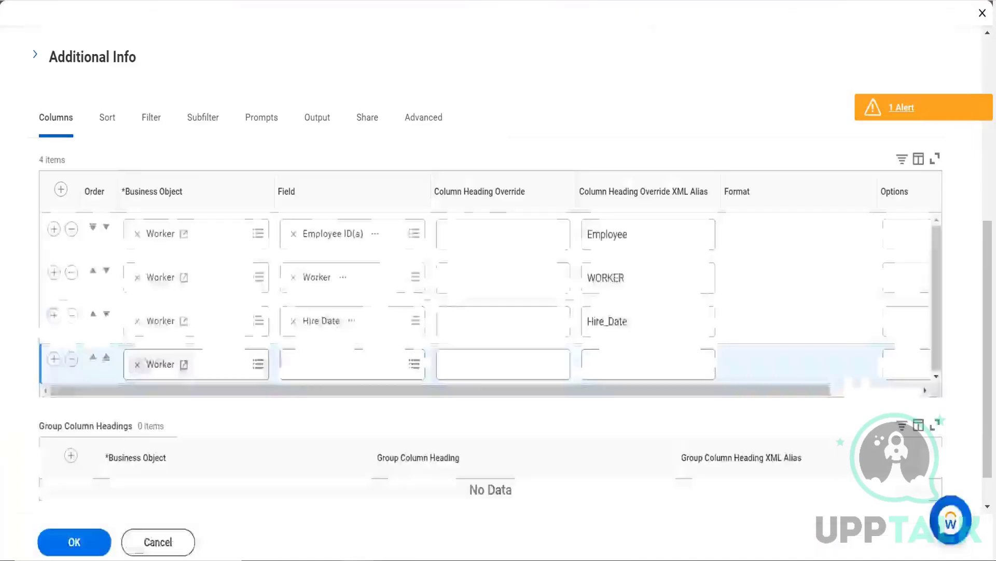
Search the fourth row's fields for "manager name", select Manager Preferred Name in Reporting Display Format, and review its details.
left_click(337, 360)
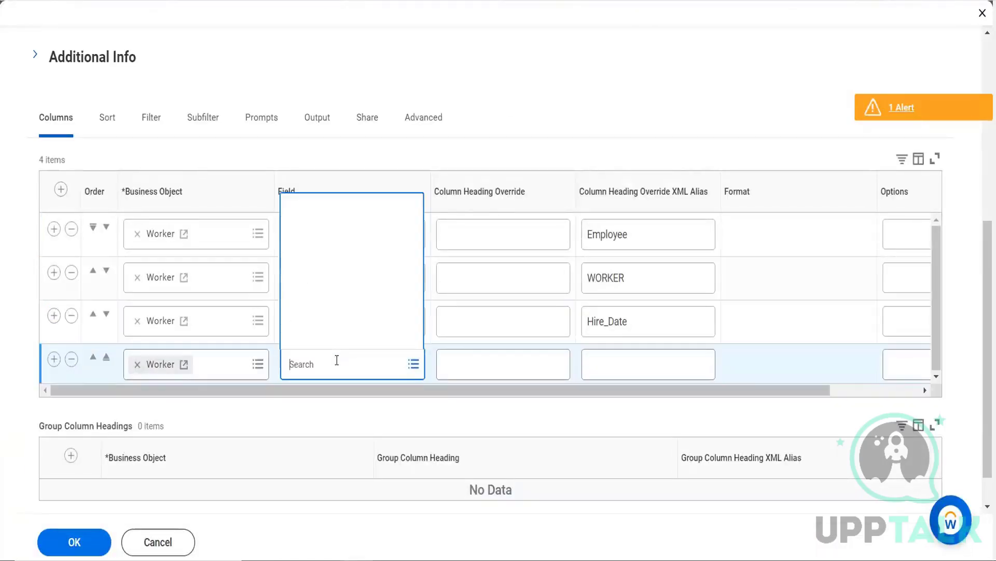
type("manager")
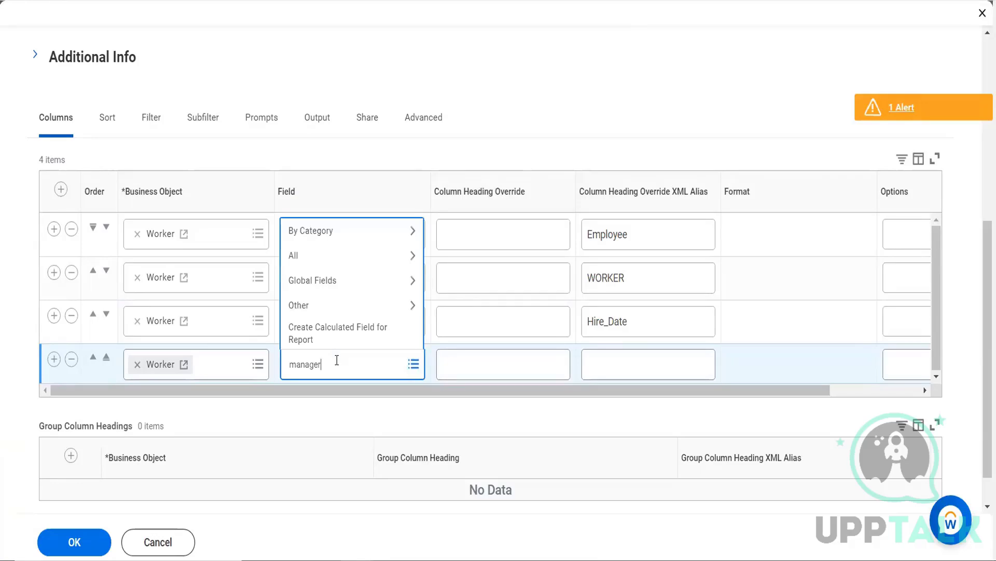
type(" name")
key("Return")
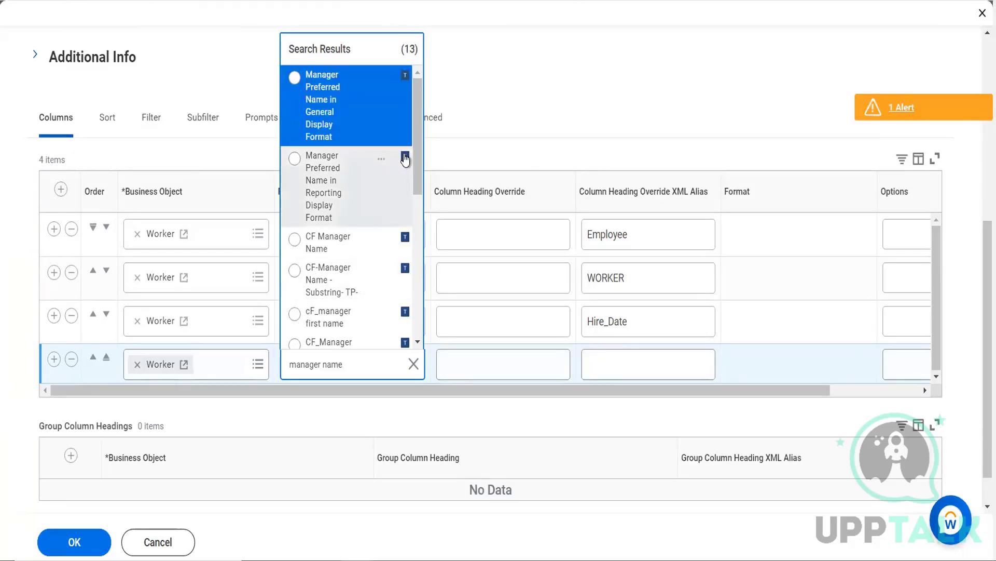
left_click(382, 161)
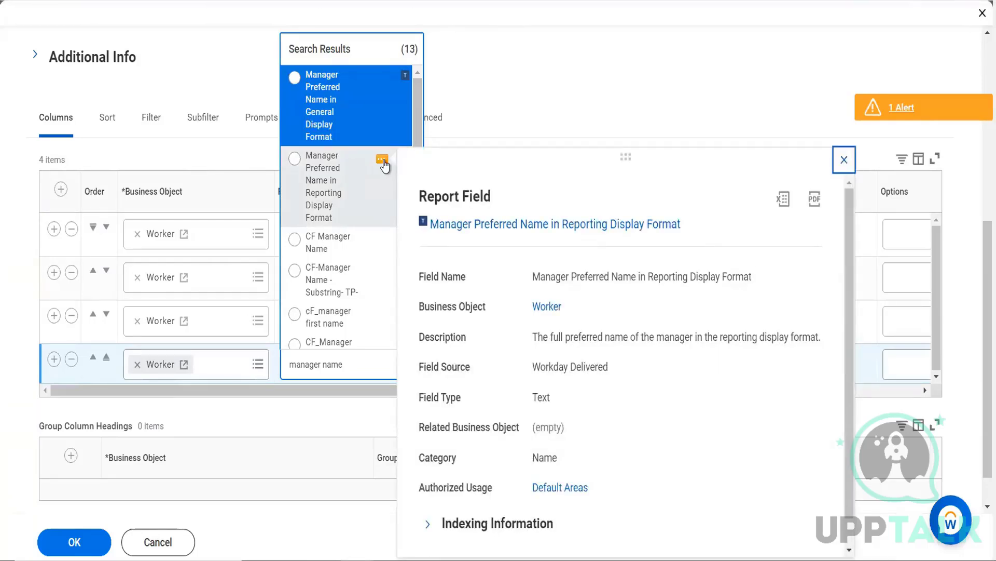
left_click(295, 159)
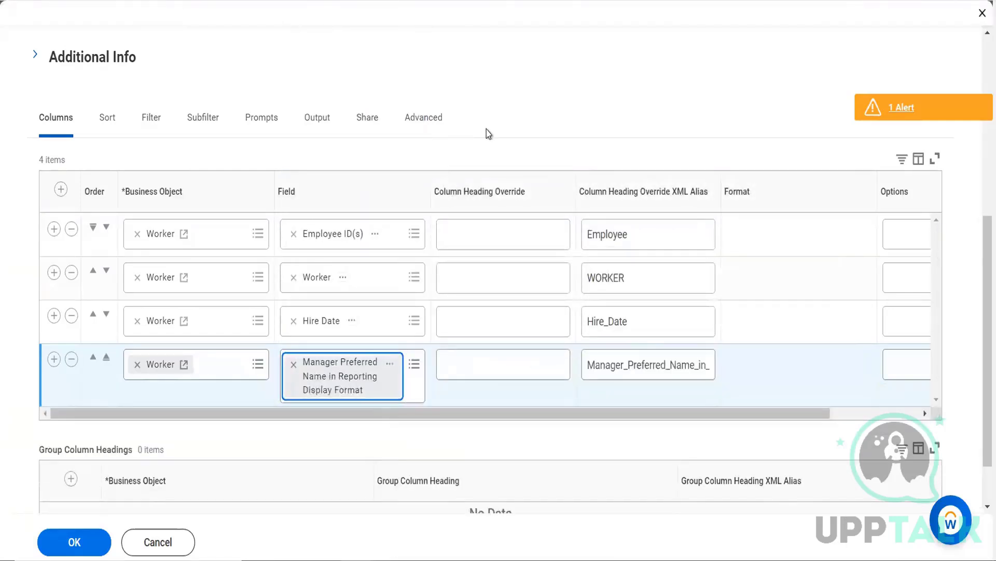
left_click(389, 367)
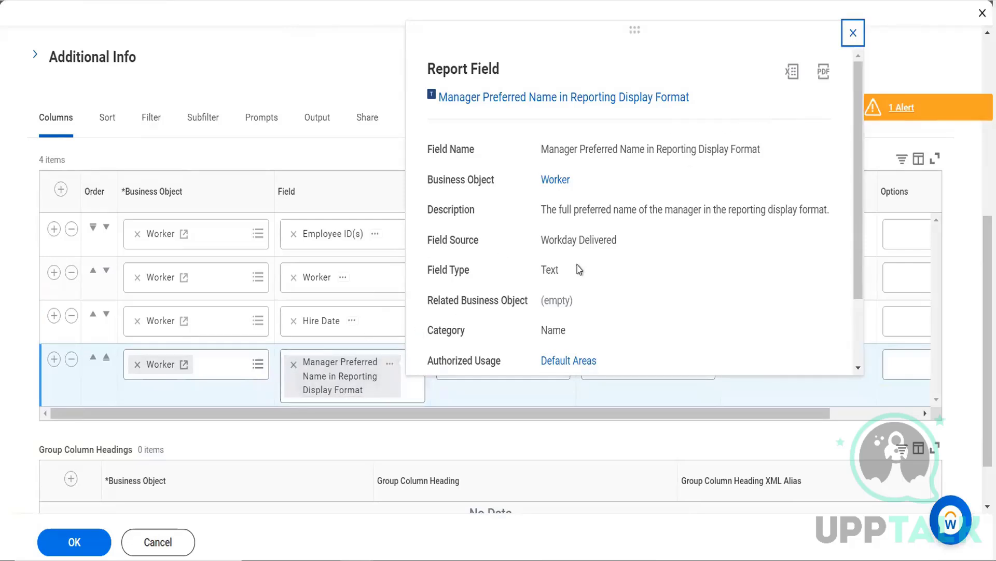
Replace the fourth row's field with Manager - Level 01 by searching "manager level 1" and checking the field's details.
left_click(293, 365)
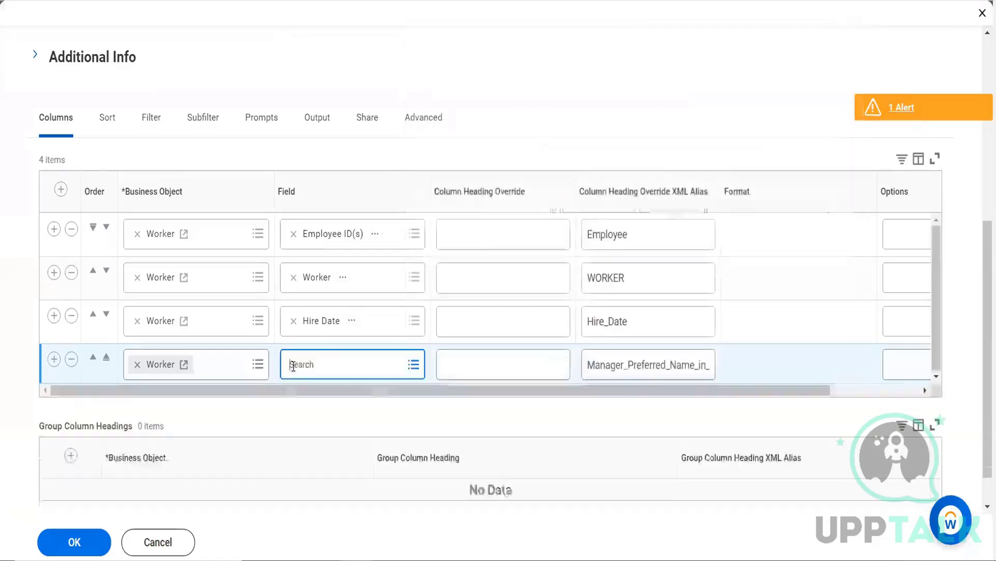
type("m")
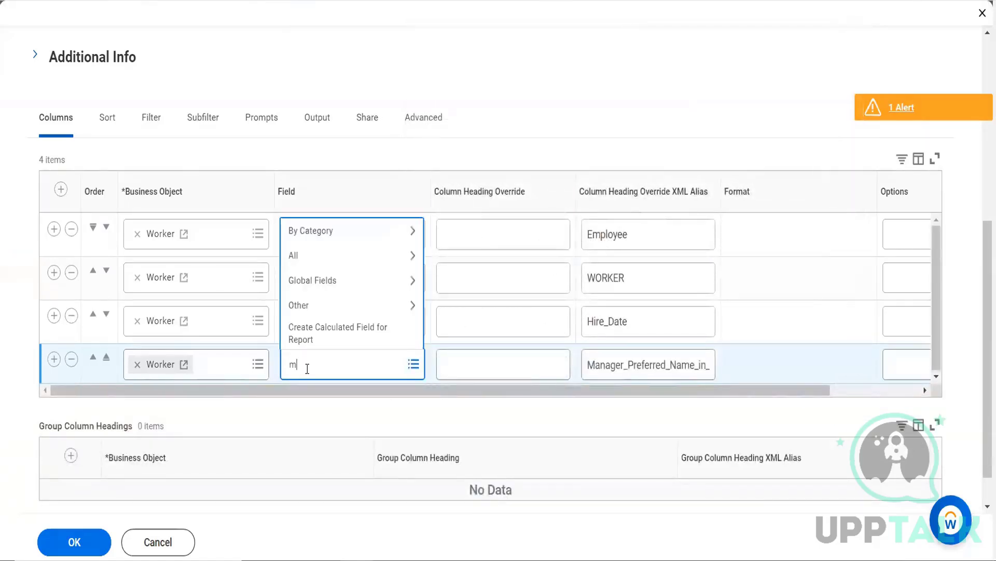
type("anager level 1")
key("Return")
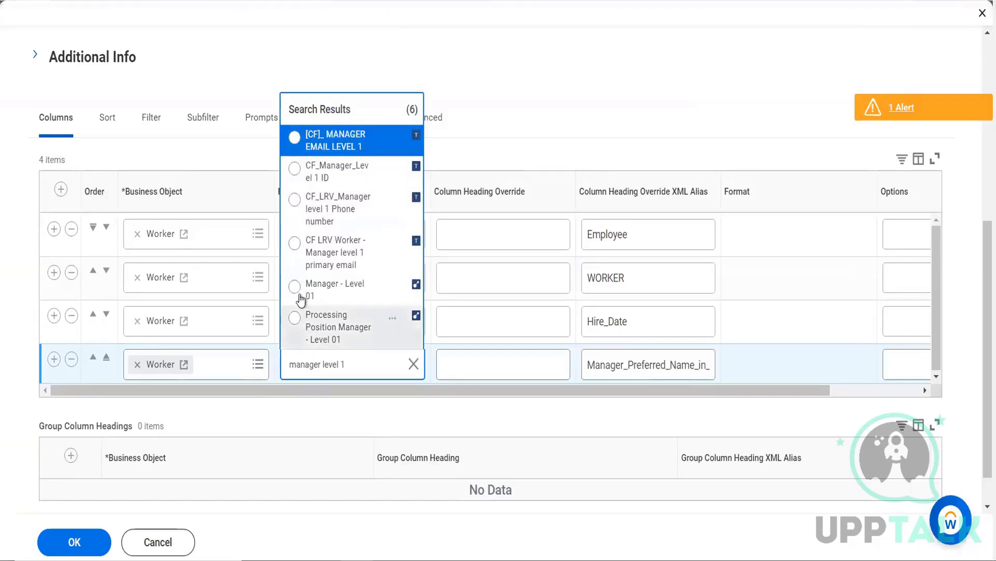
left_click(391, 289)
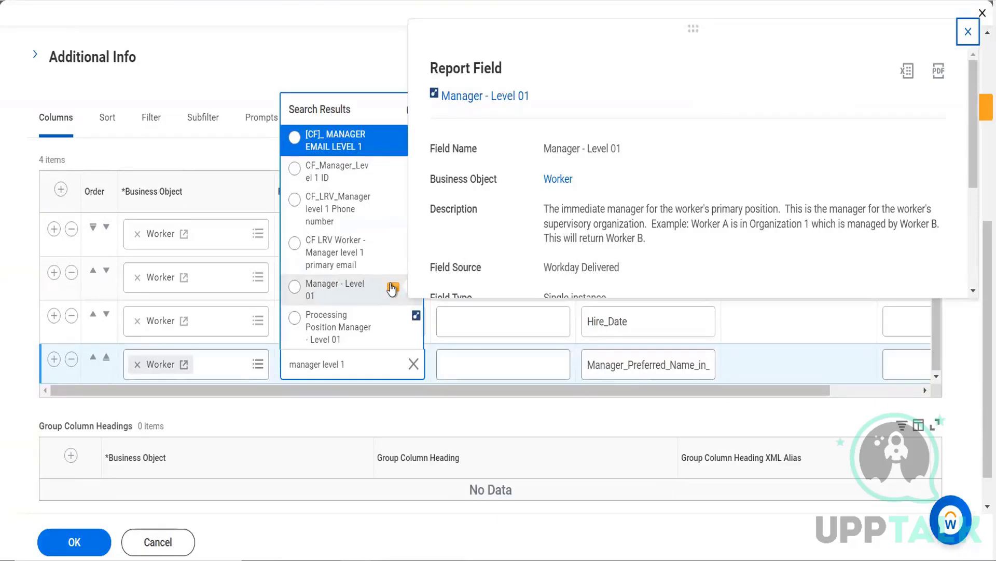
left_click(344, 55)
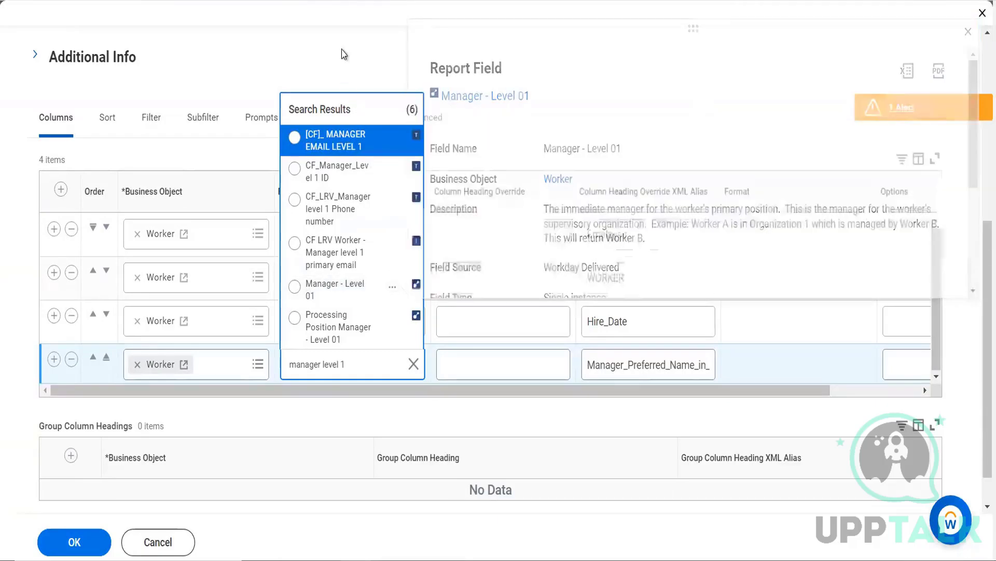
left_click(295, 288)
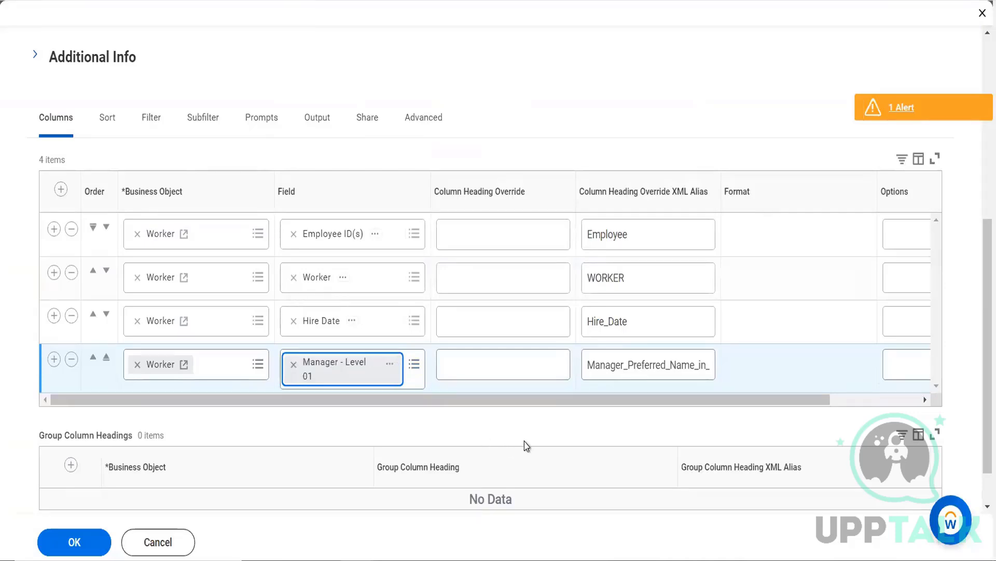
Add a fifth Worker row to the report columns and check the Notepad list for its required field.
left_click(54, 359)
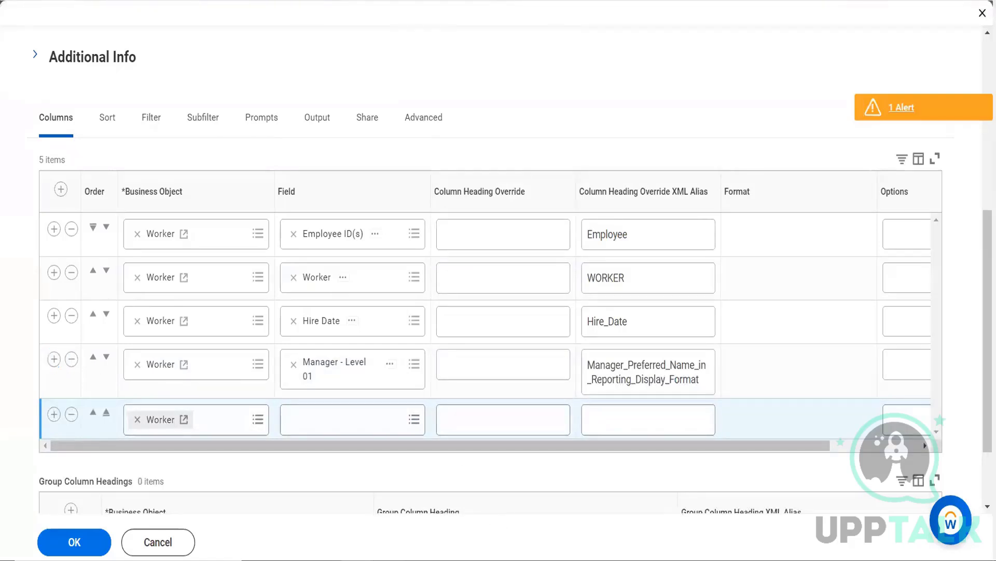
key("alt+Tab")
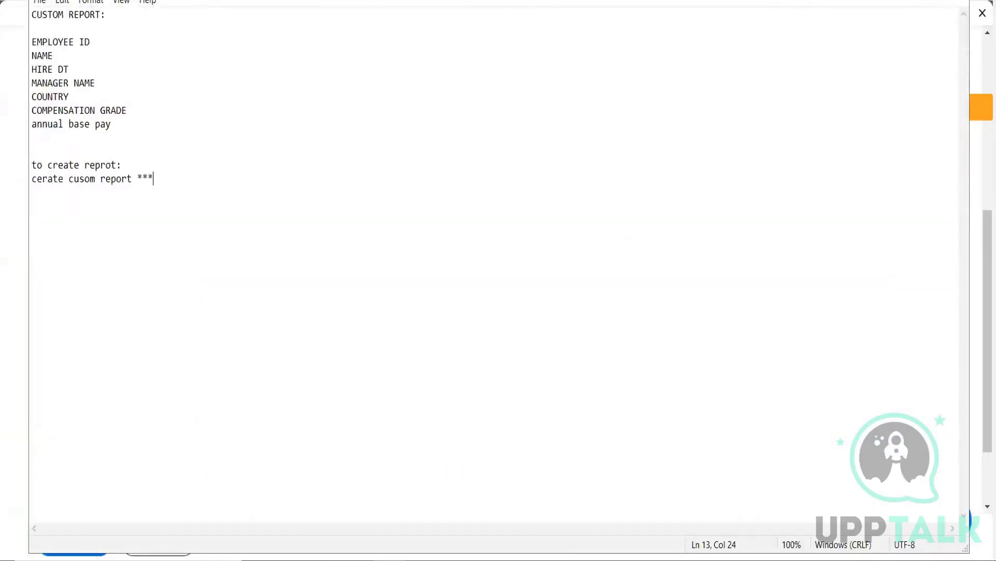
key("alt+Tab")
Search the fifth row's fields for "country", review the details of Country / Postal Code, and select that field.
left_click(327, 416)
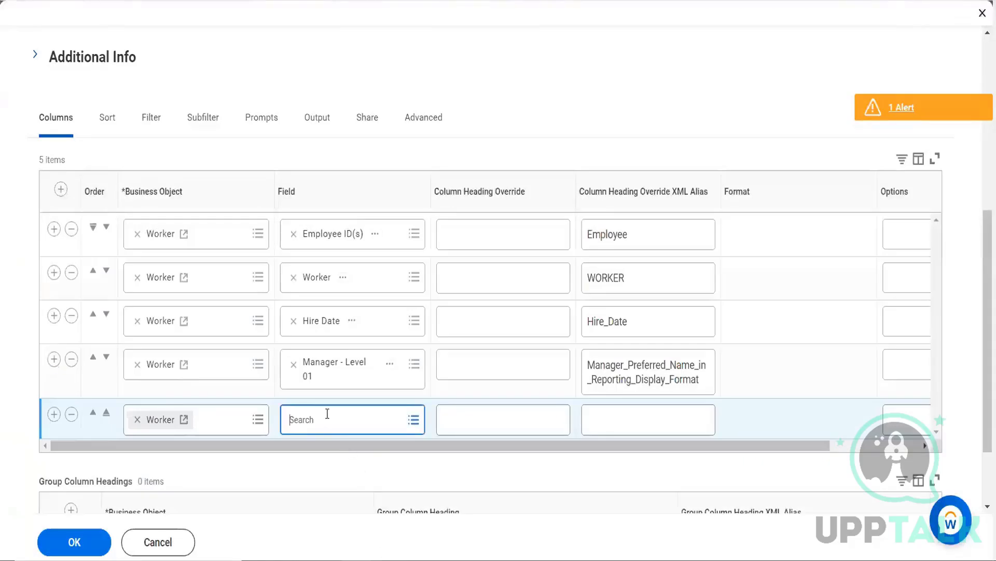
type("countr")
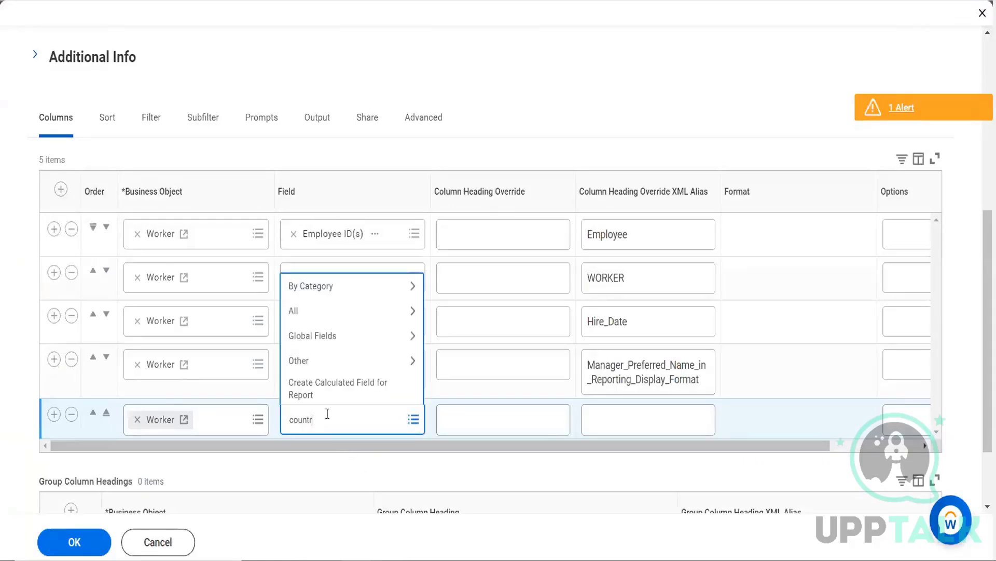
type("y")
key("Return")
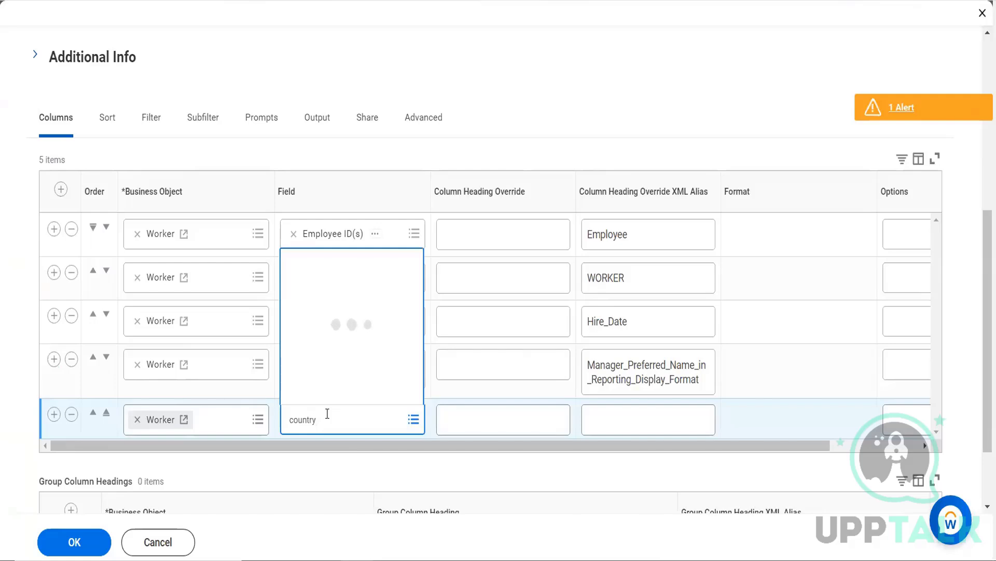
mouse_move(383, 111)
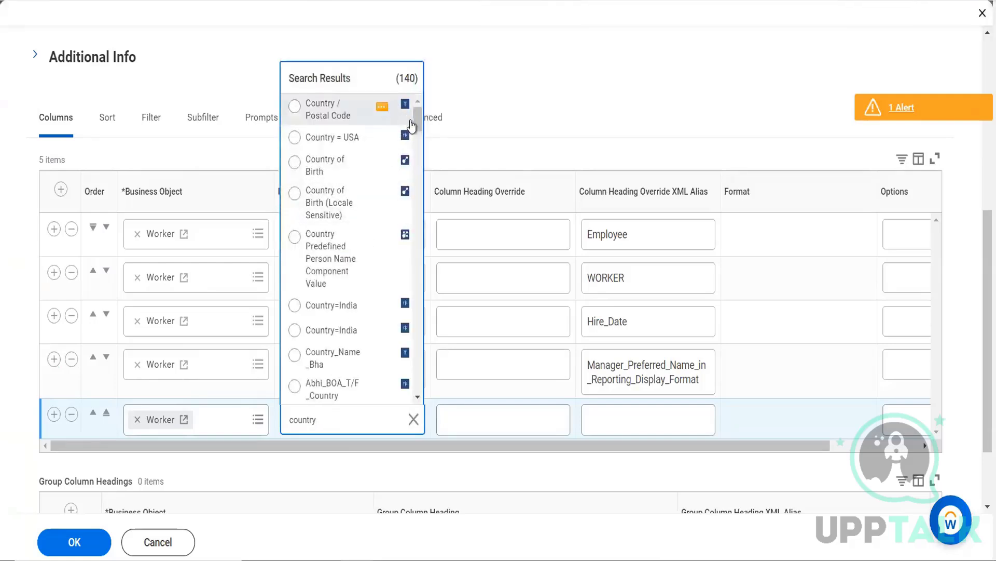
left_click(381, 109)
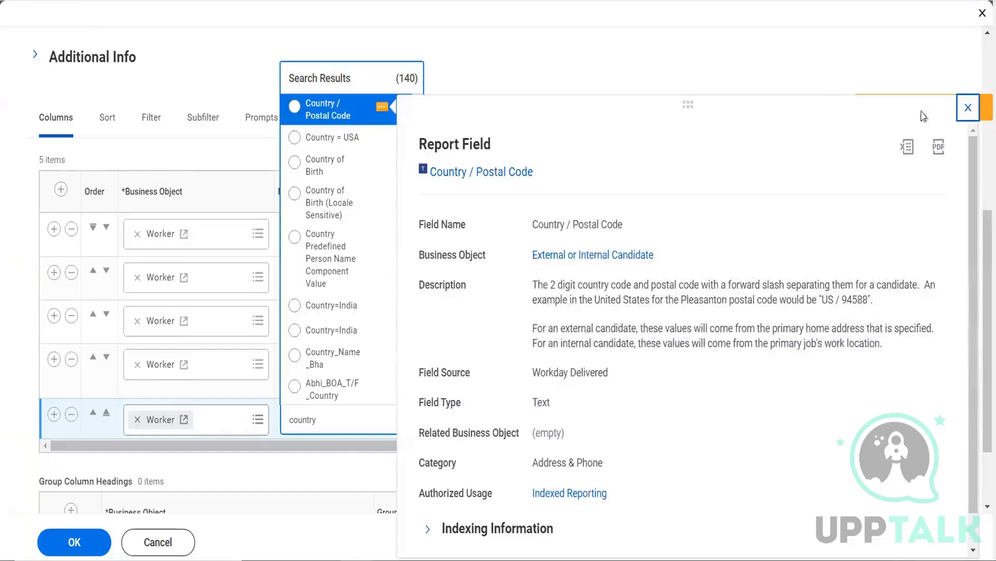
left_click(850, 50)
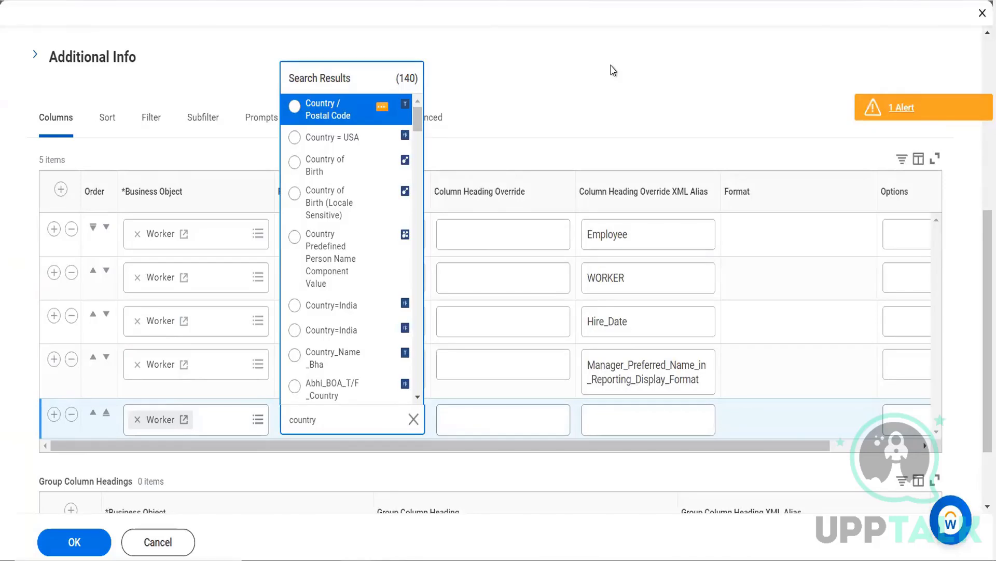
left_click(296, 108)
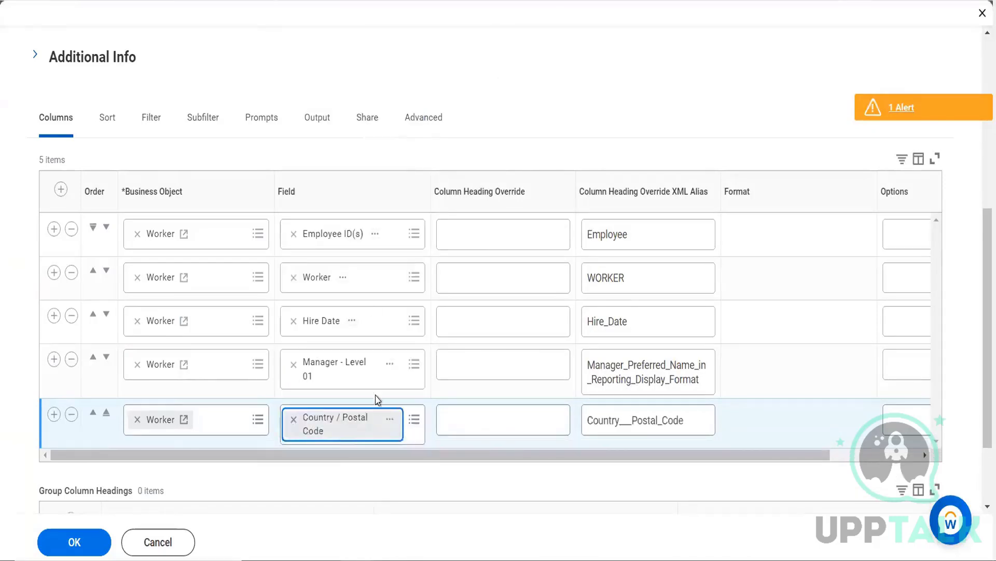
Replace the fifth row's field with Location Address - Country by searching "location country" and reviewing the field's details.
left_click(292, 419)
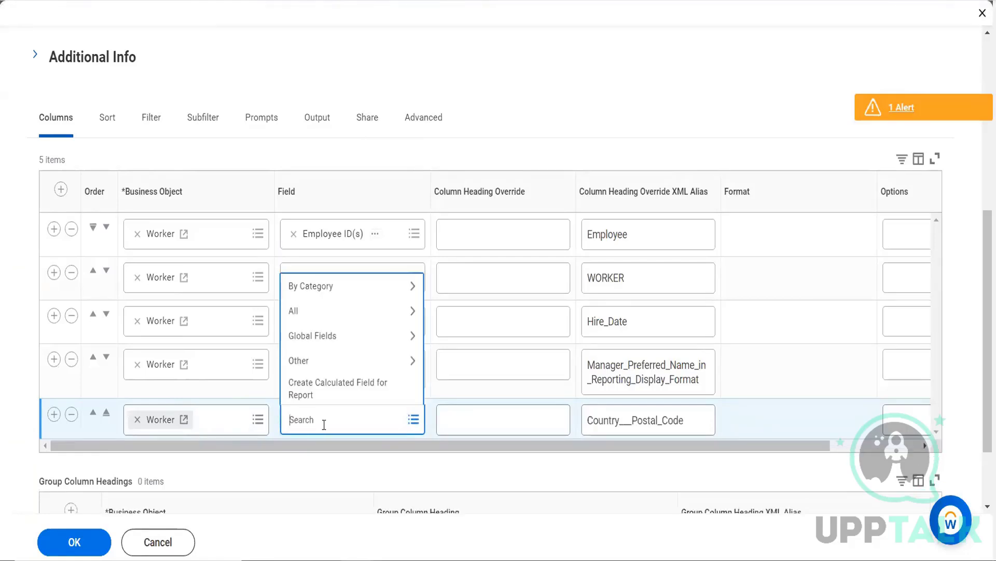
type("location country")
key("Return")
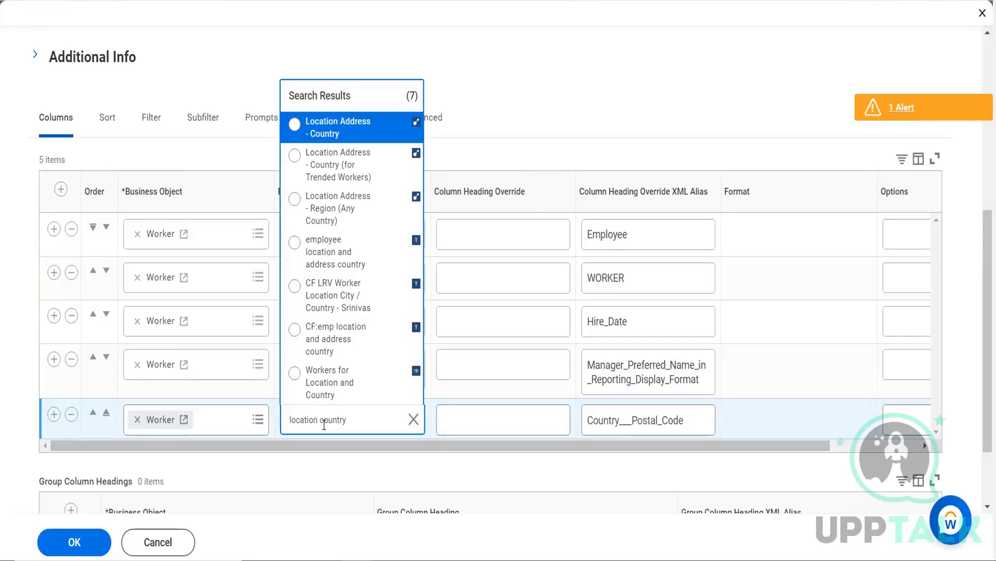
left_click(394, 126)
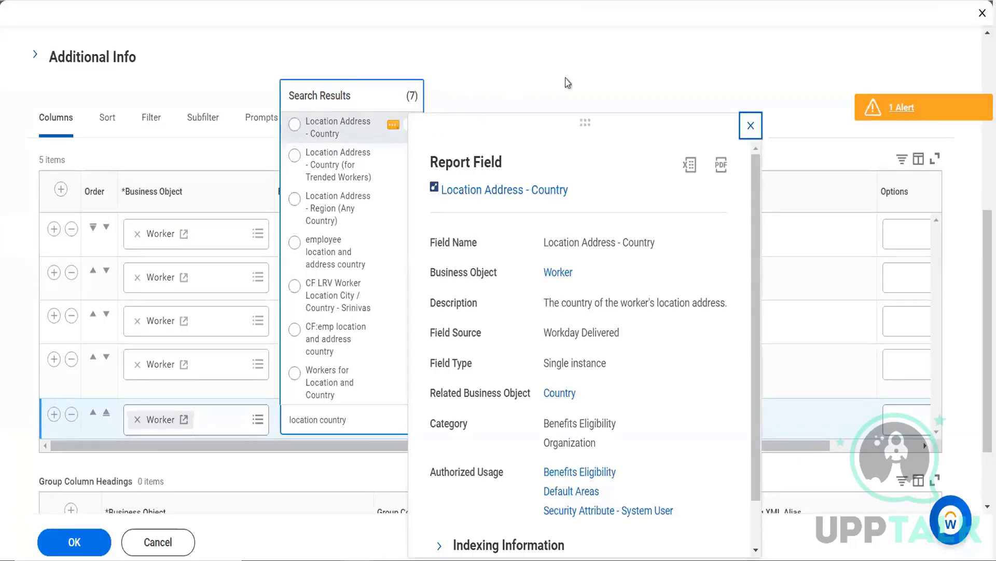
left_click(702, 79)
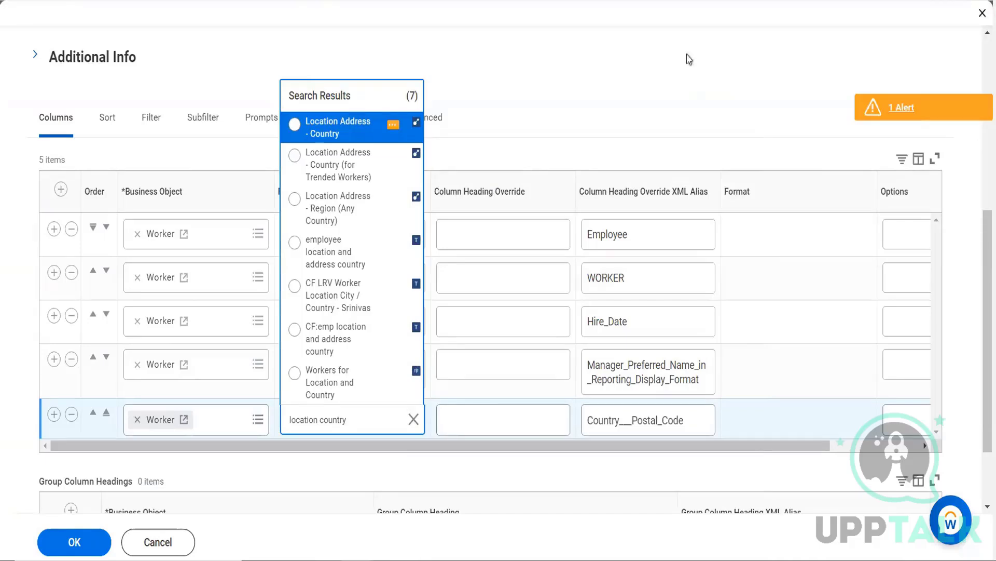
left_click(294, 126)
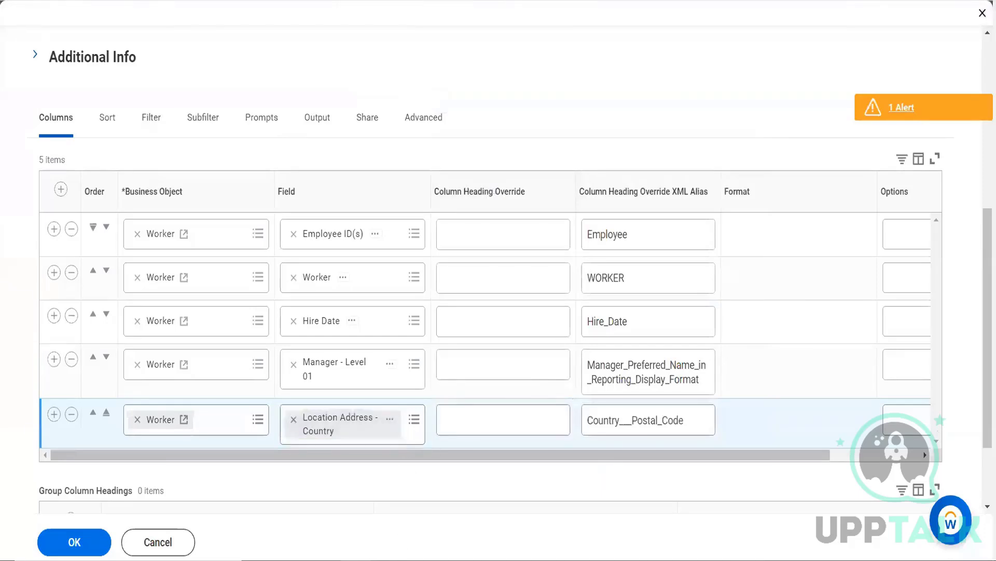
Check the Notepad list for the field after country and add a sixth Worker row to the report columns.
key("alt+Tab")
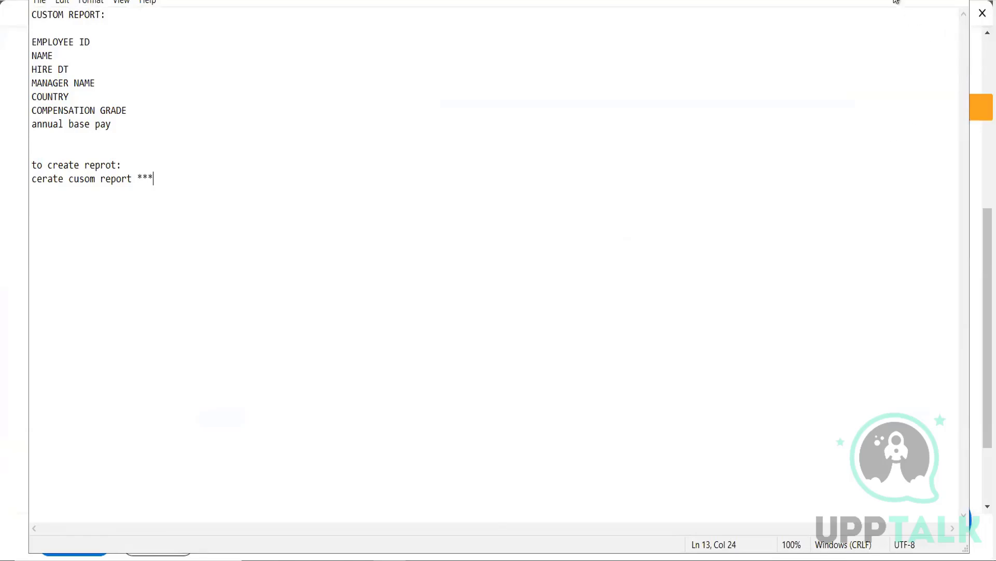
key("alt+Tab")
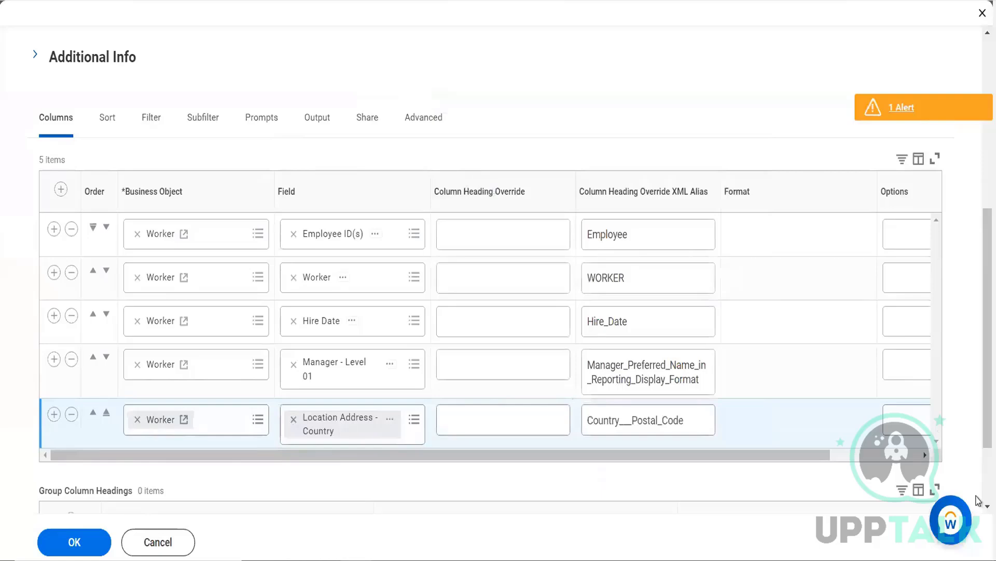
scroll(979, 508, "down", 3)
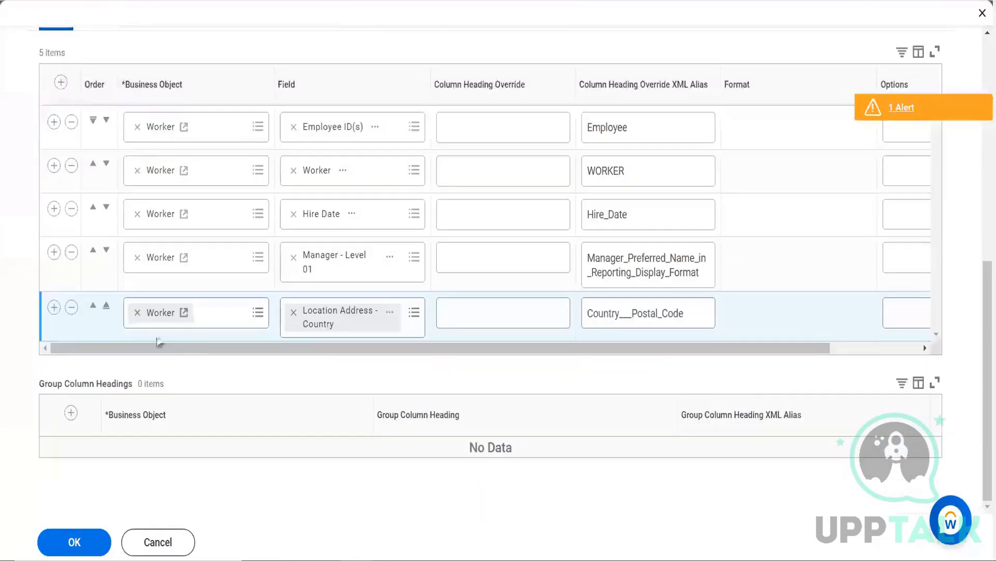
left_click(53, 307)
Search the sixth row's fields for "compensation grade", review the details of Compensation Grade, and select that field.
left_click(322, 361)
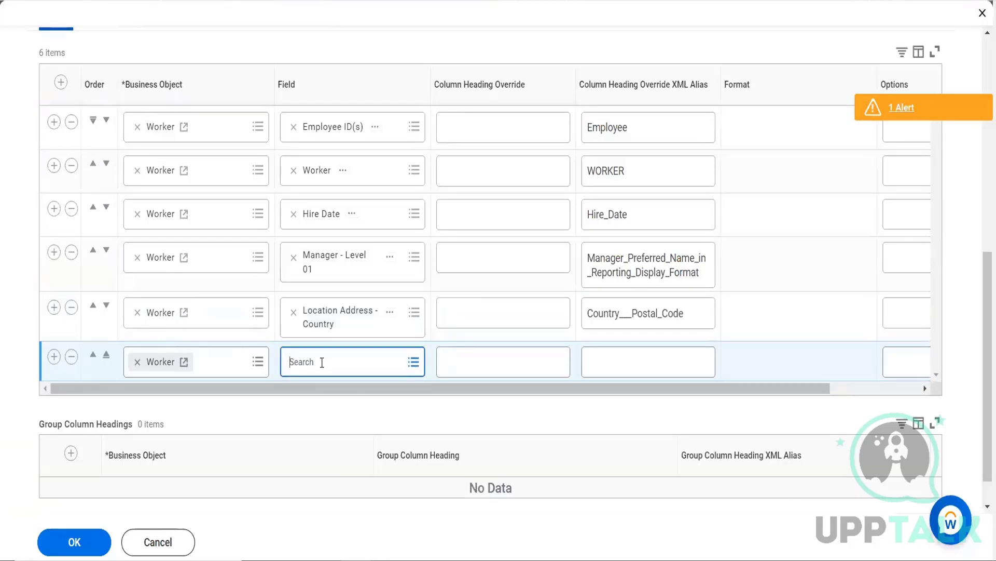
type("compensati")
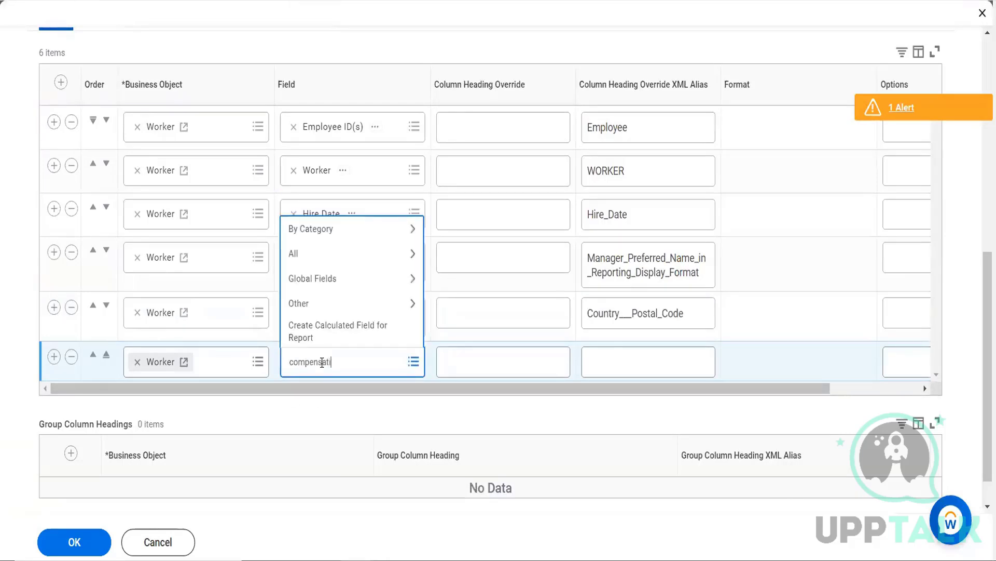
type("on grade")
key("Return")
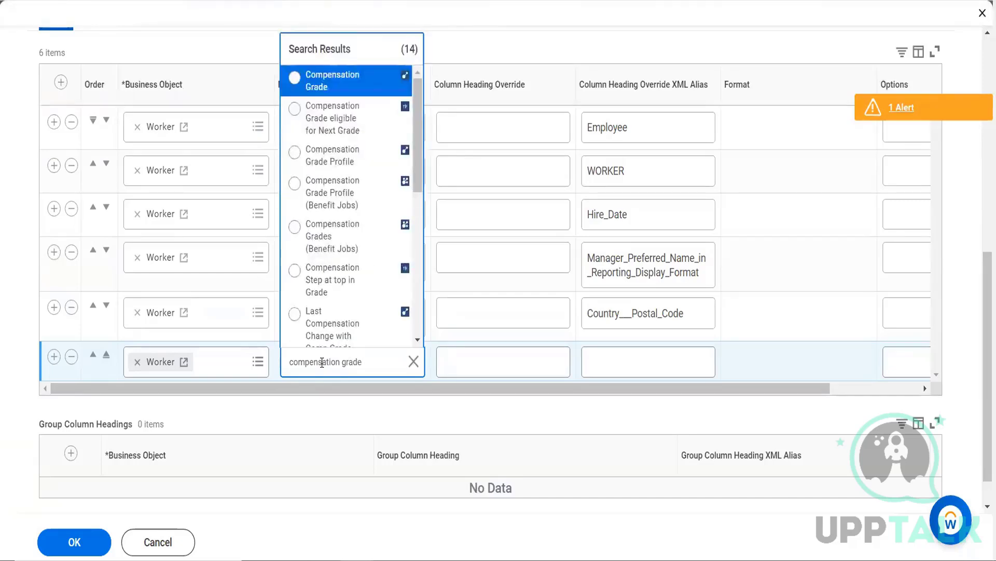
left_click(383, 79)
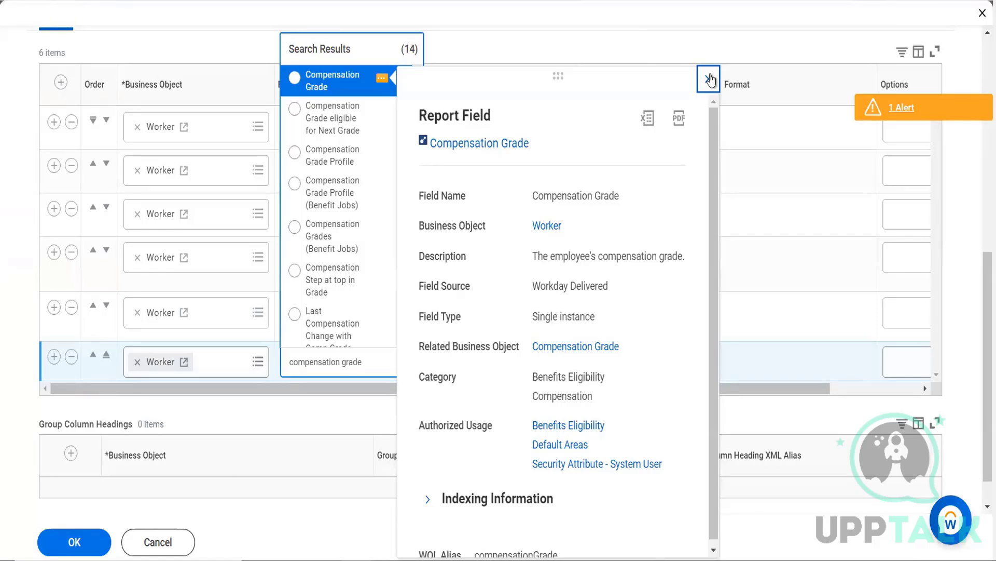
left_click(709, 79)
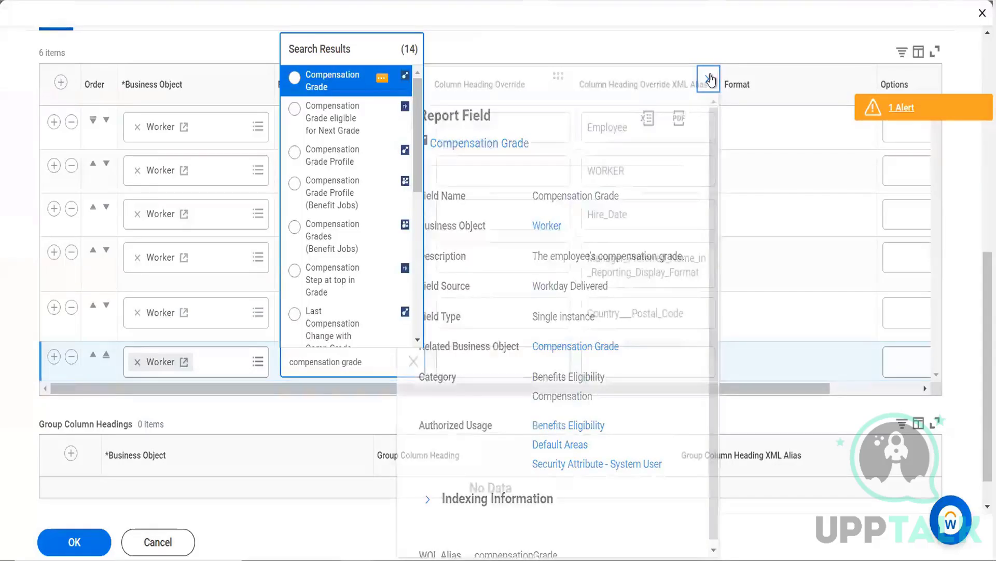
left_click(295, 80)
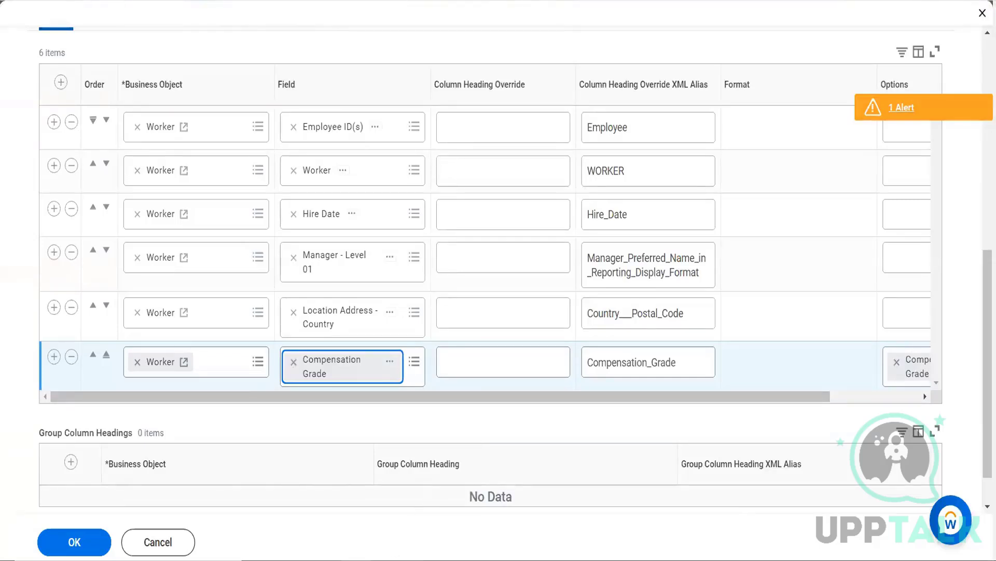
Check the Notepad list for the last required field and add a seventh Worker row, removing the surplus blank row.
key("alt+Tab")
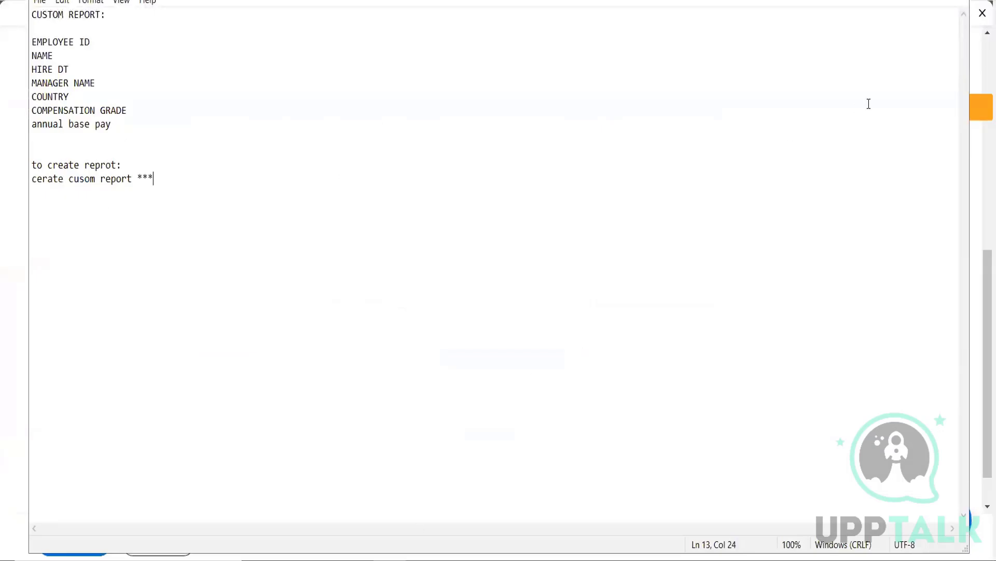
key("alt+Tab")
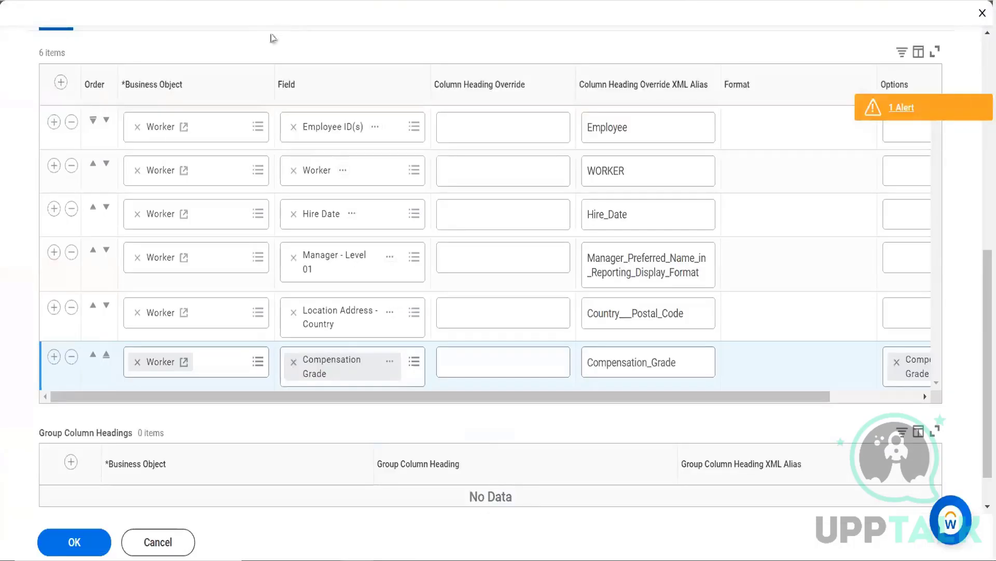
left_click(54, 356)
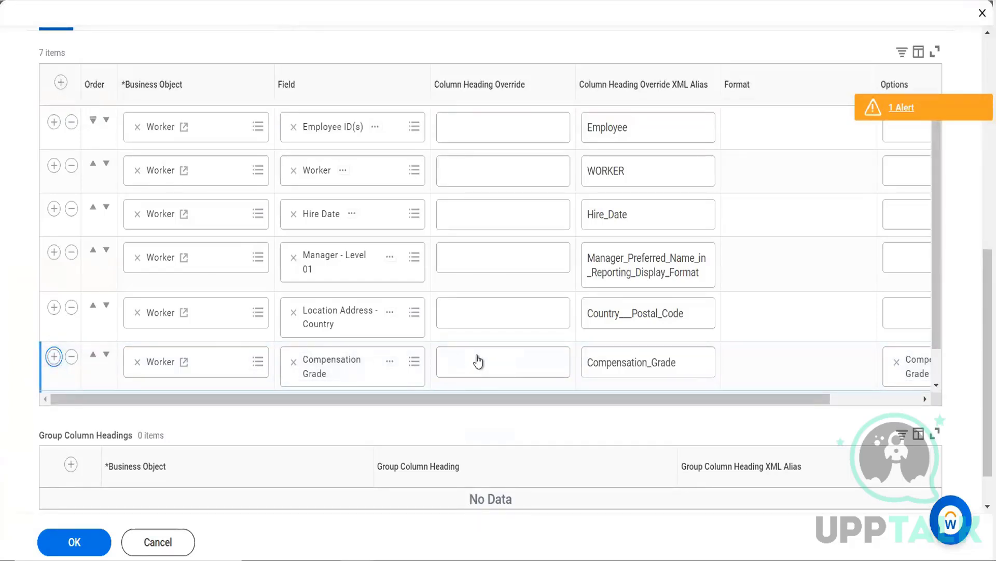
left_click(54, 357)
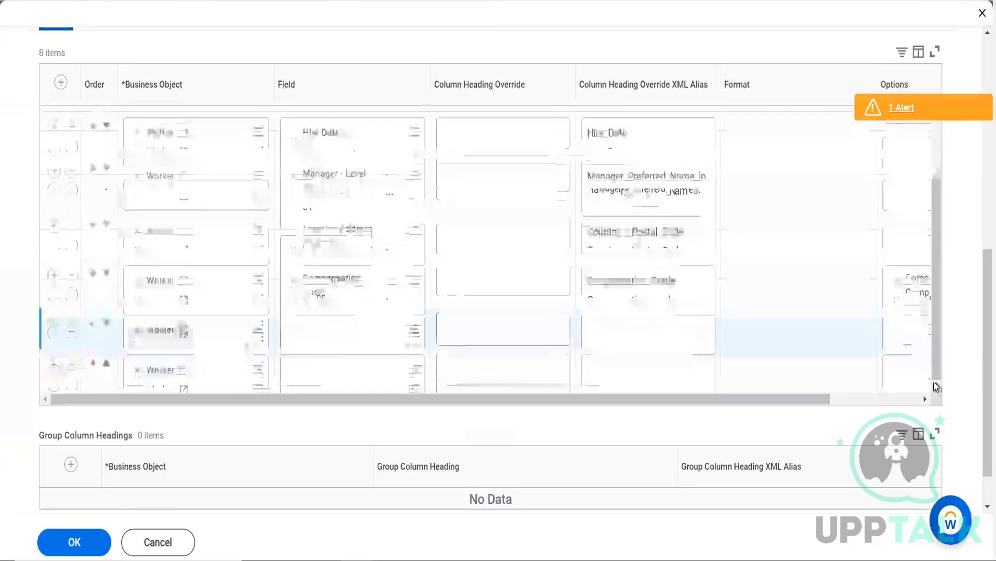
left_click(72, 365)
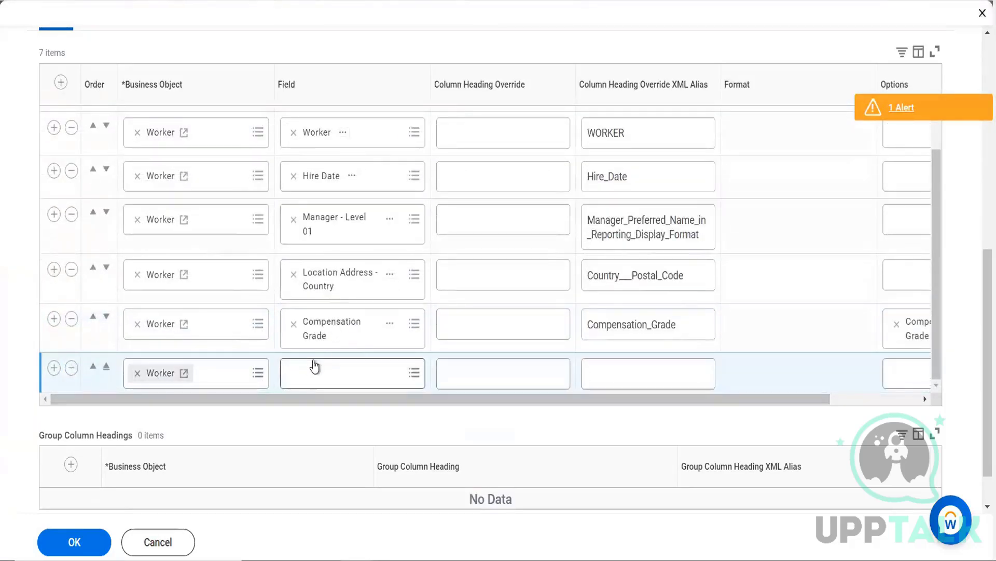
Search the seventh row's fields for "annual base pay" and review the details of Annual Base -Pay and Annual Base Pay / Contract Pay in USD.
left_click(303, 375)
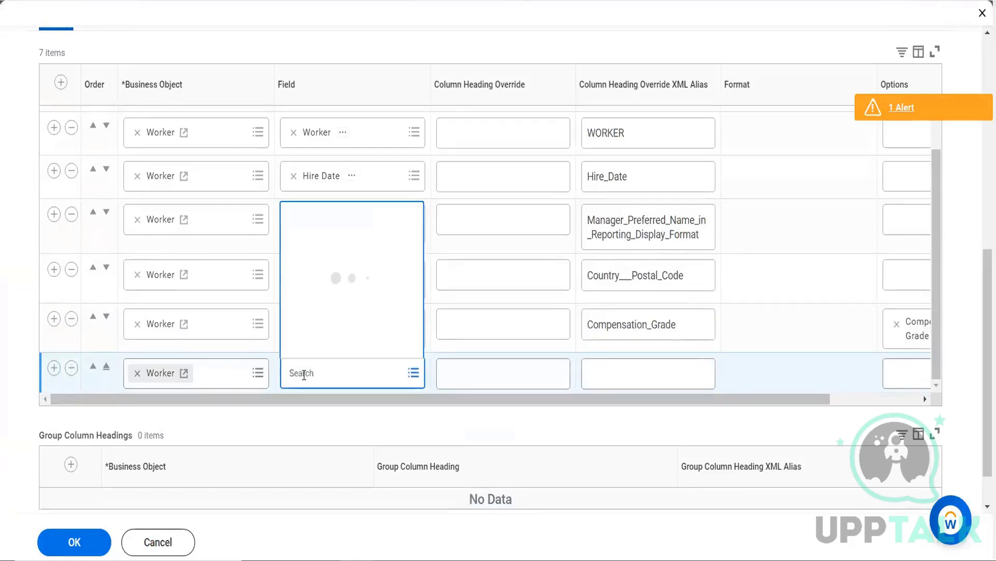
type("annual ")
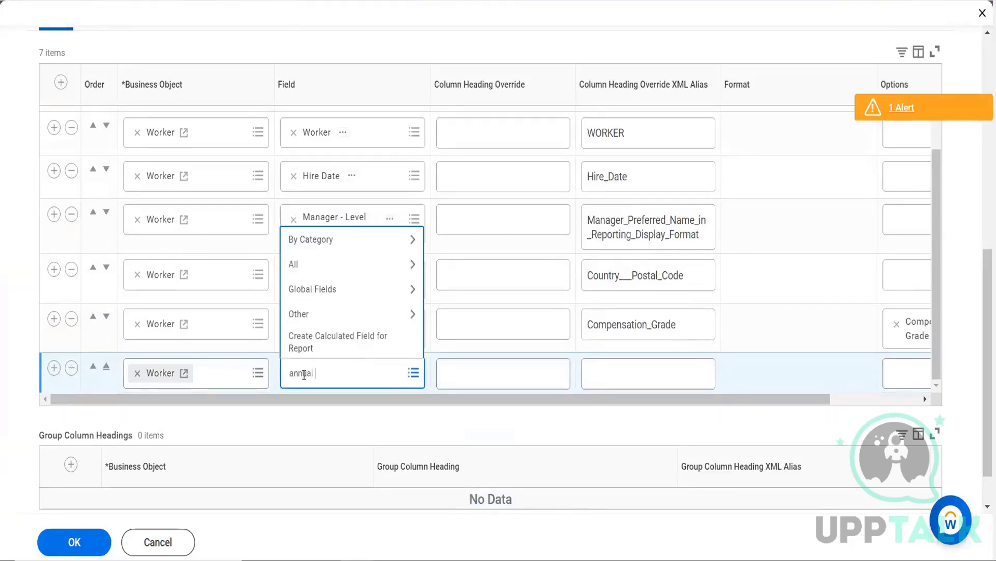
type("base pay")
key("Return")
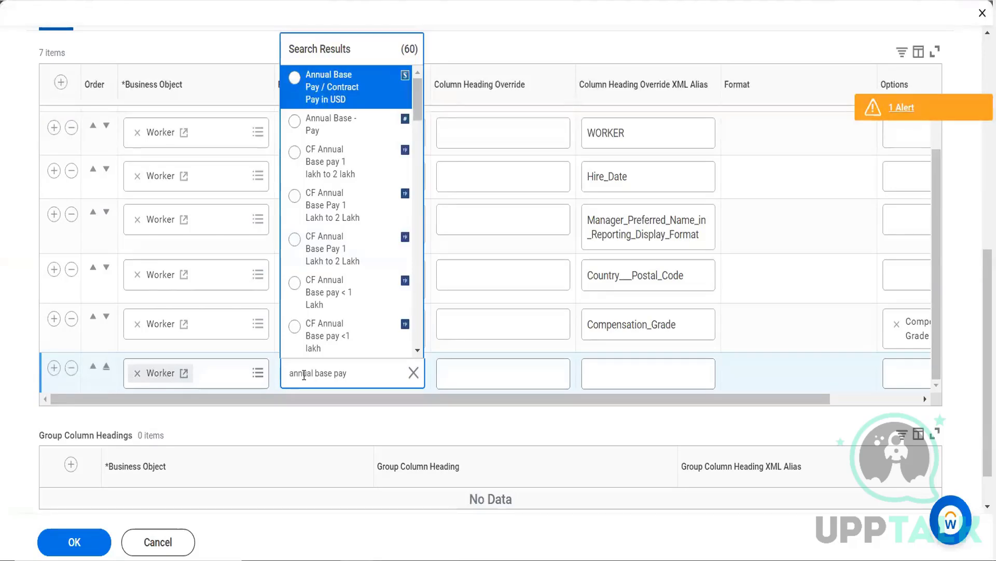
mouse_move(381, 124)
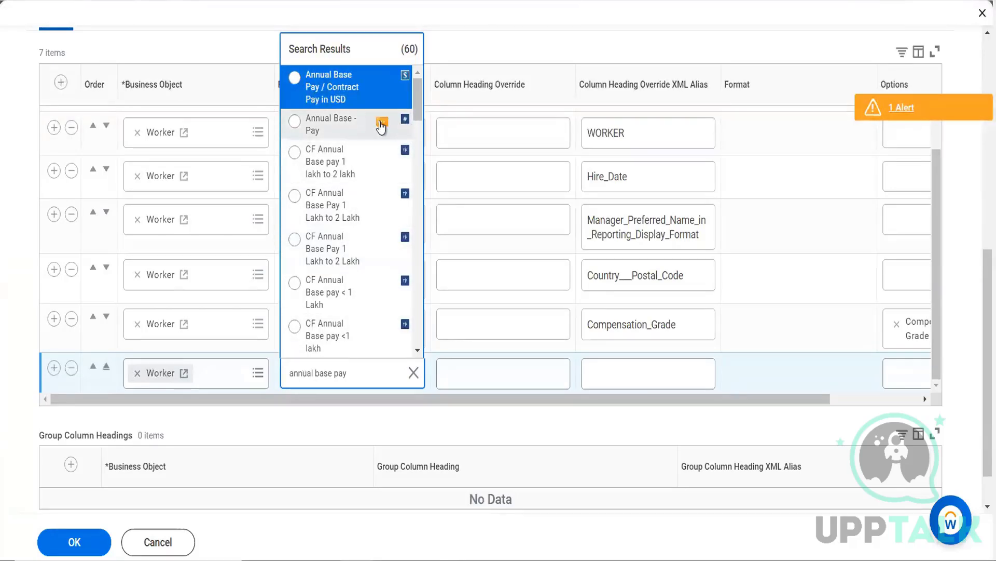
left_click(382, 124)
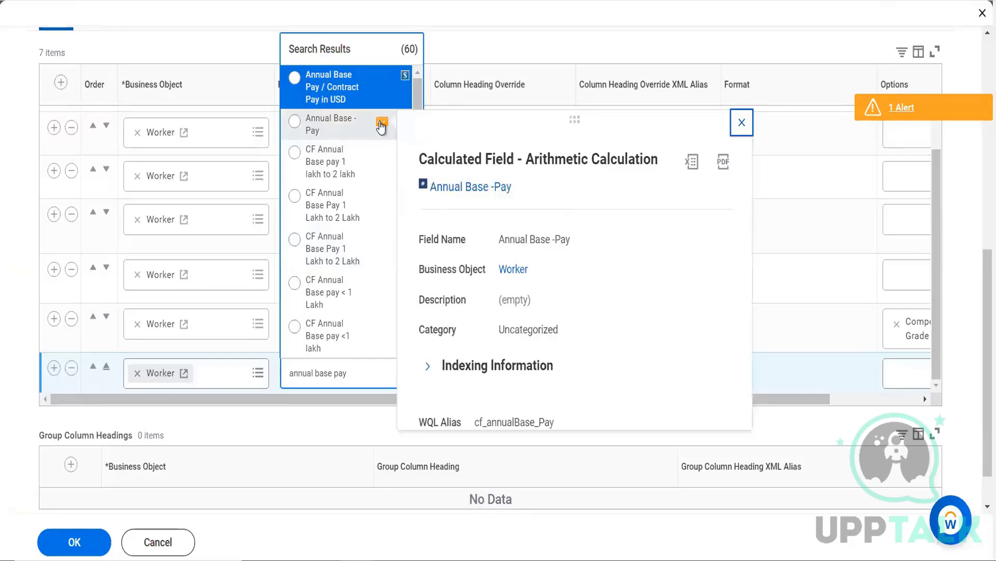
left_click(741, 123)
mouse_move(384, 78)
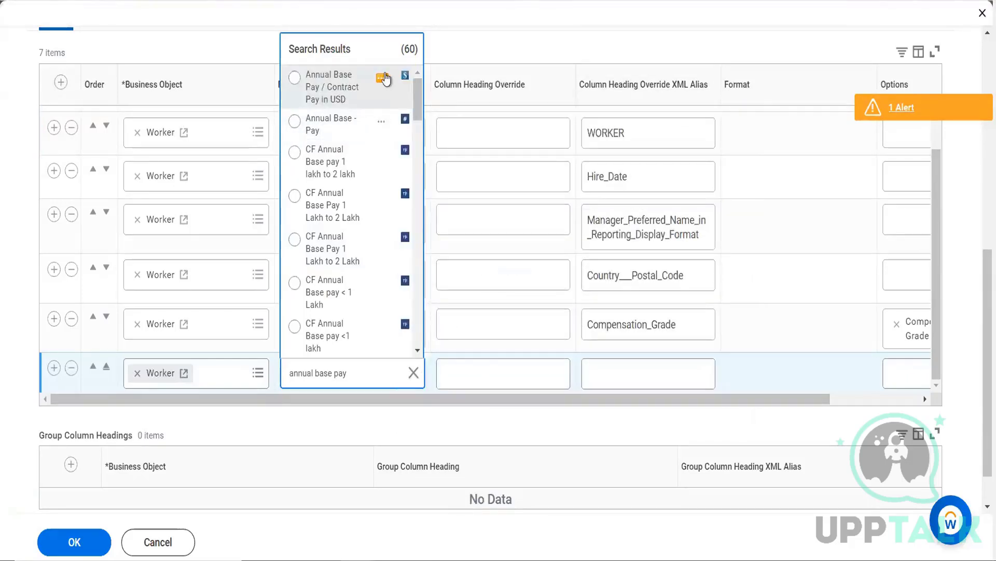
left_click(383, 78)
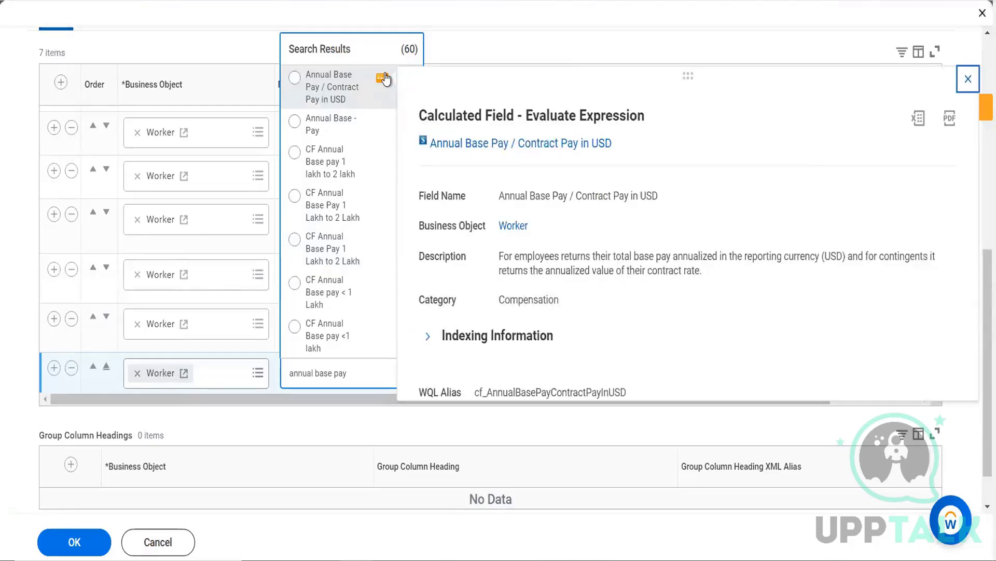
left_click(970, 79)
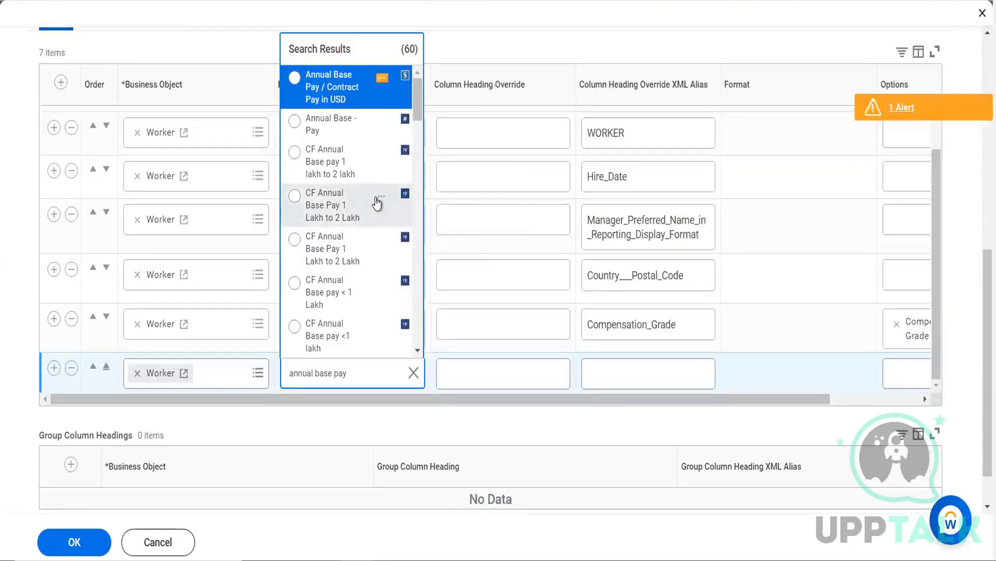
Look further through the annual base pay results and review the details of the GP_Annual _Base Pay Range calculated field.
left_click(418, 350)
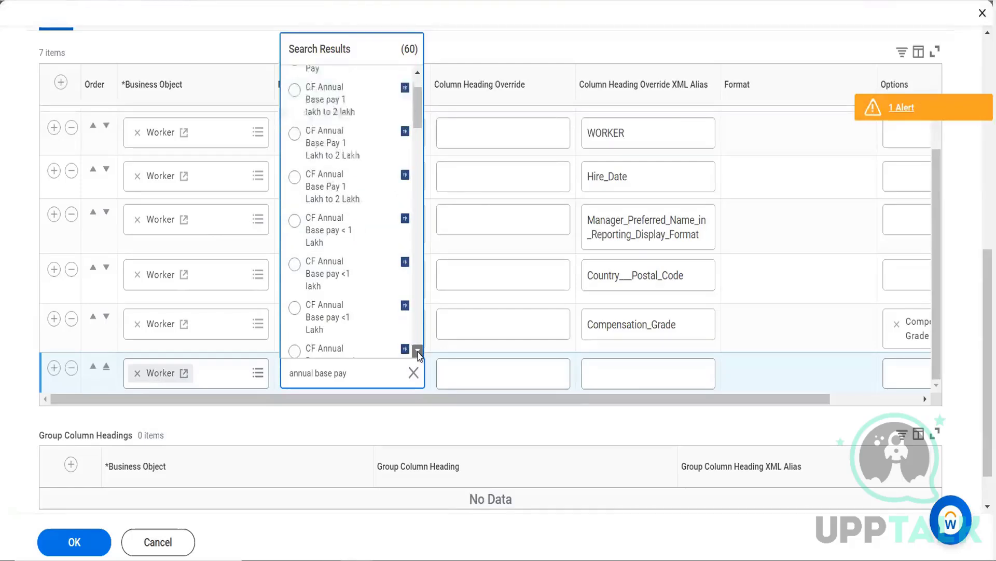
left_click(418, 352)
left_click(418, 352)
left_click(418, 351)
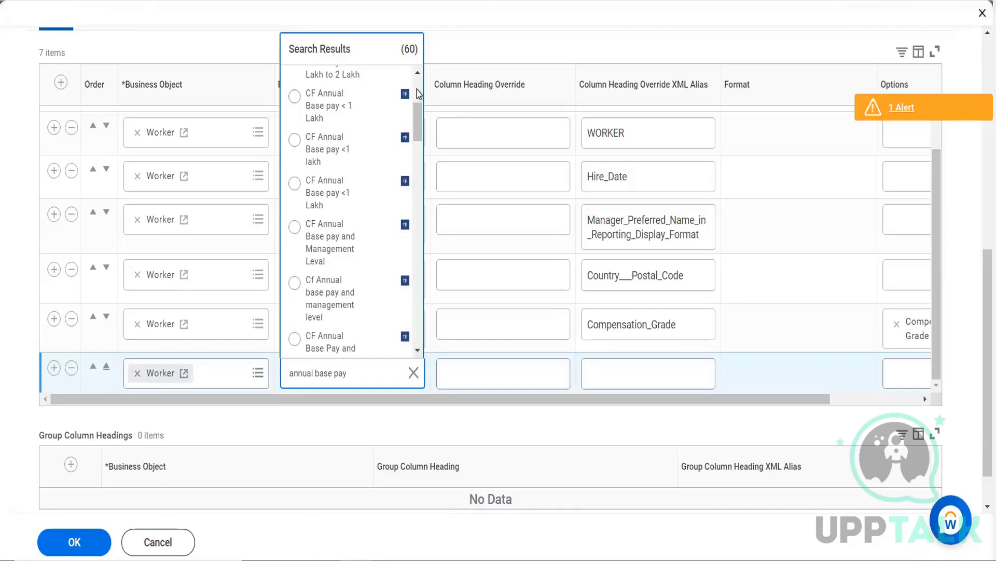
scroll(418, 93, "up", 3)
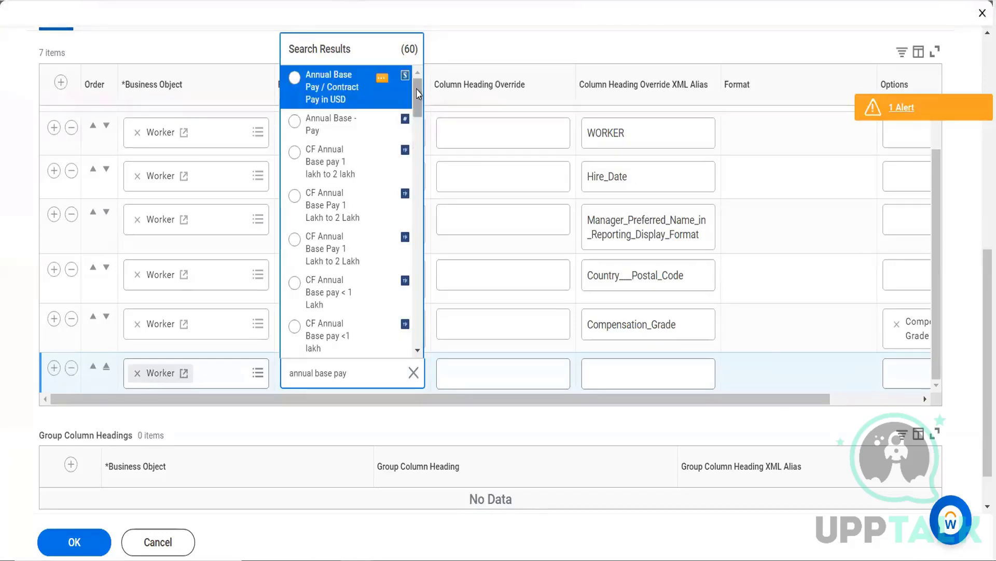
left_click(417, 351)
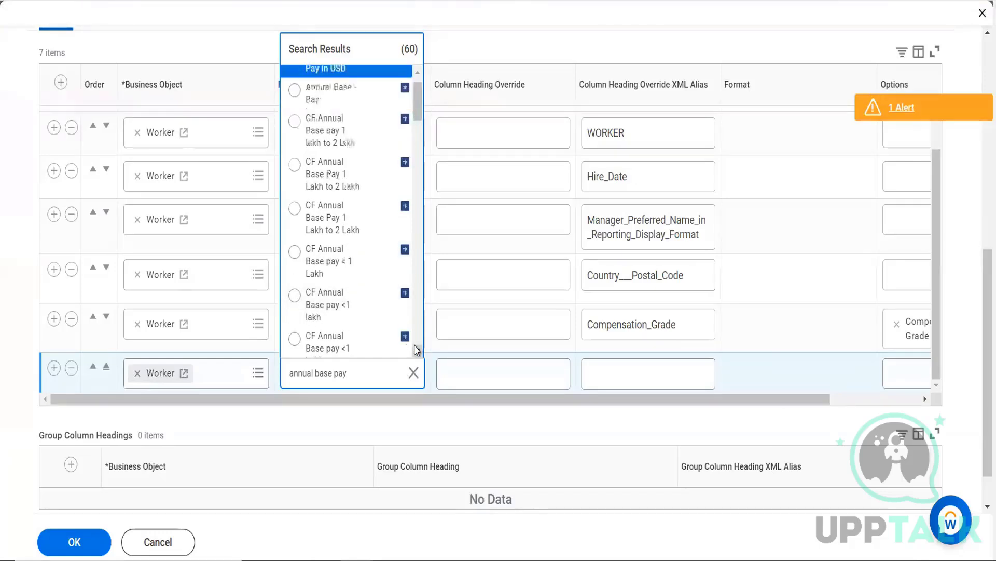
scroll(418, 350, "down", 5)
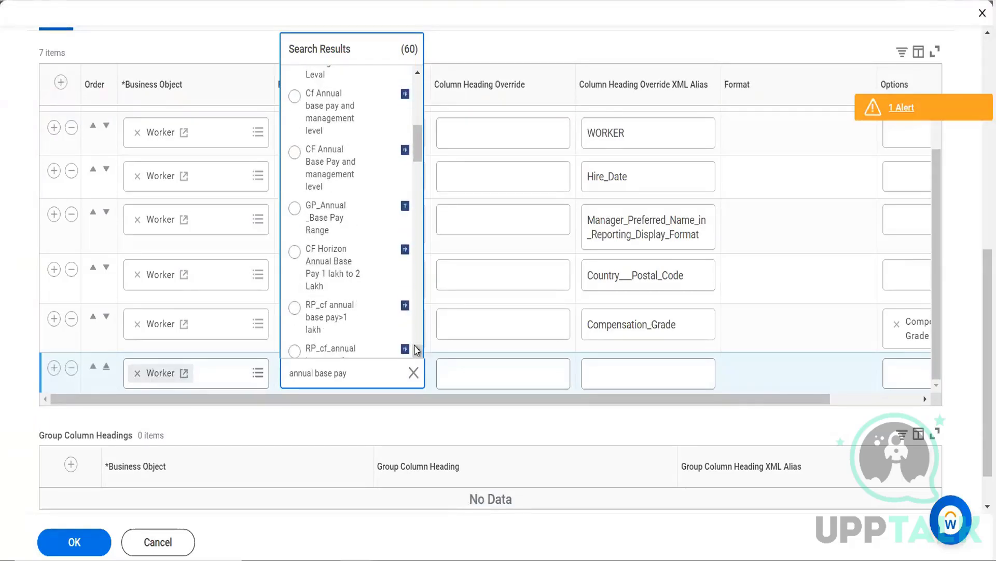
left_click(382, 209)
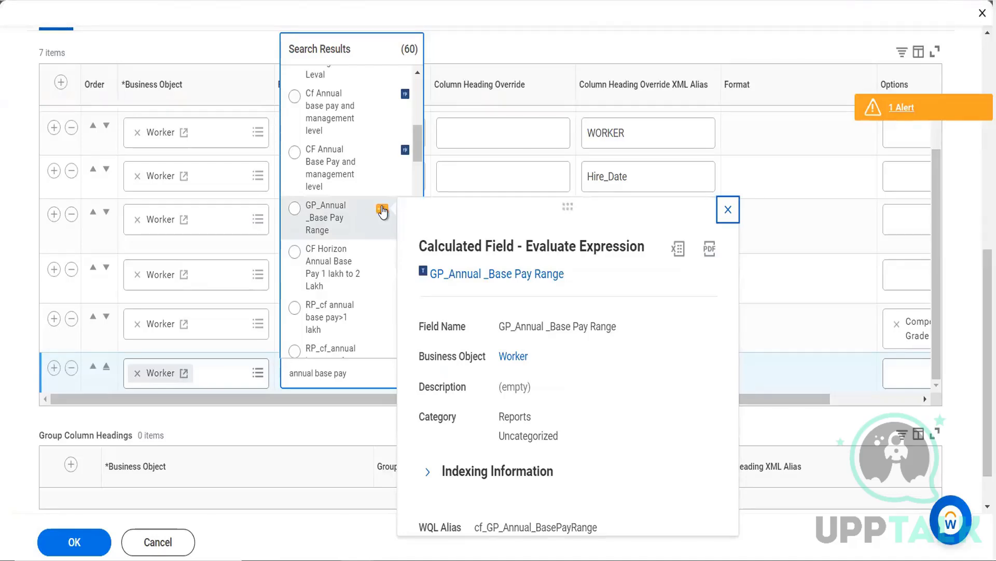
left_click(798, 245)
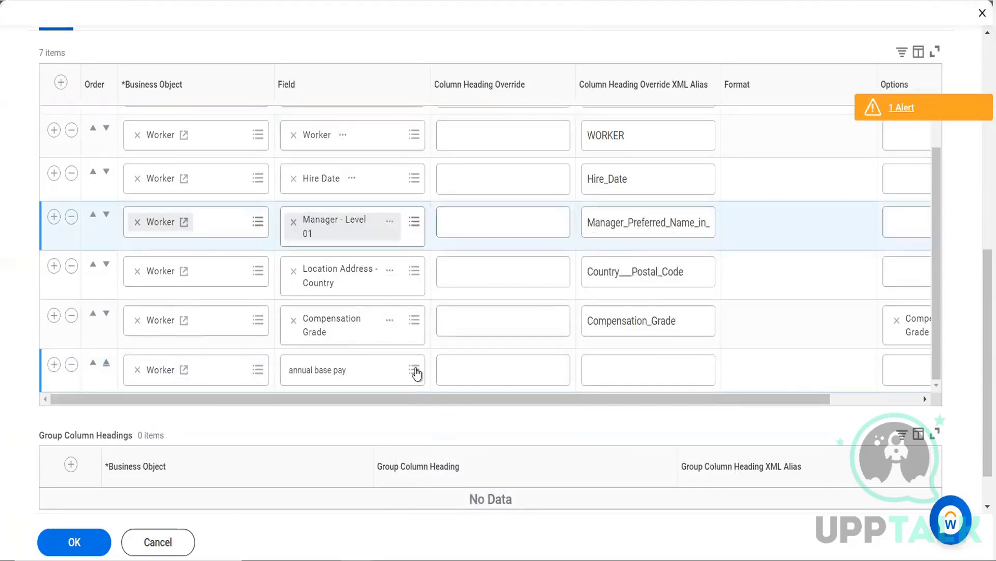
left_click(414, 370)
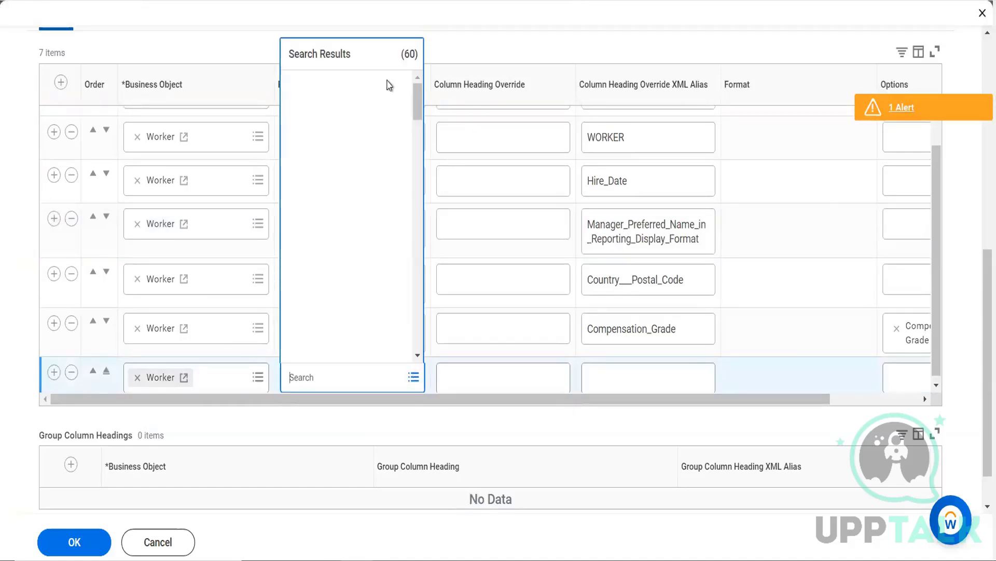
left_click(518, 215)
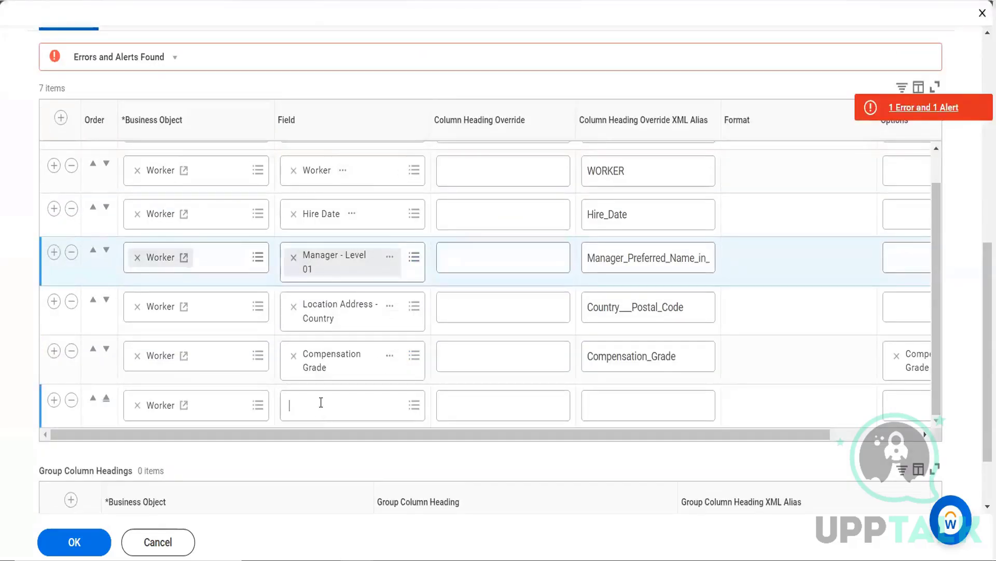
left_click(321, 407)
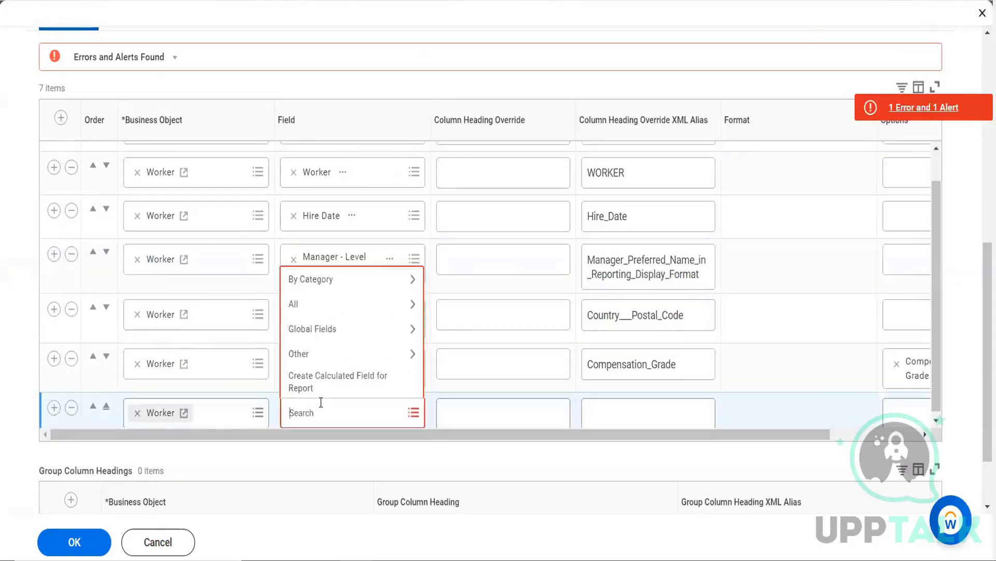
type("annual pay")
left_click(411, 415)
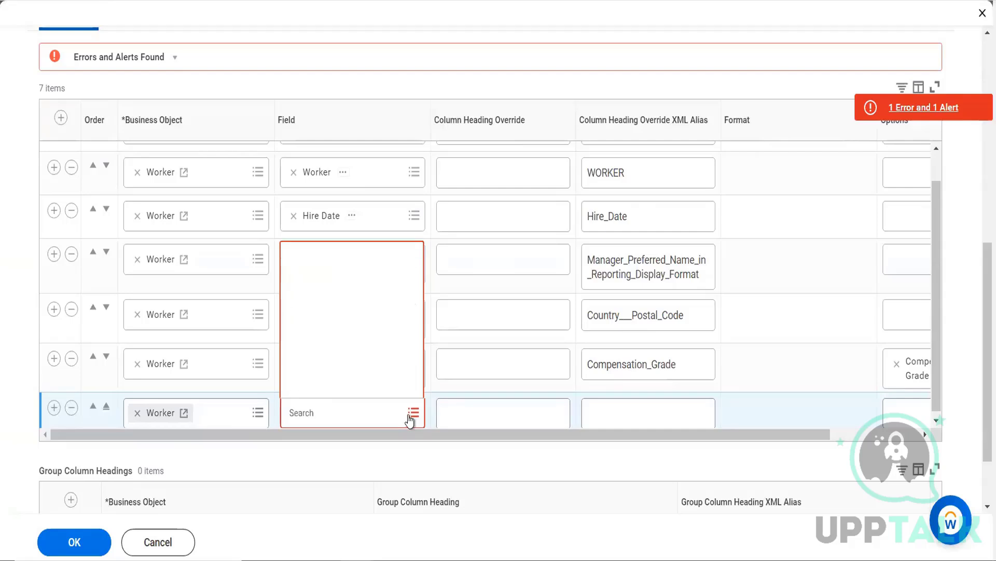
left_click(413, 413)
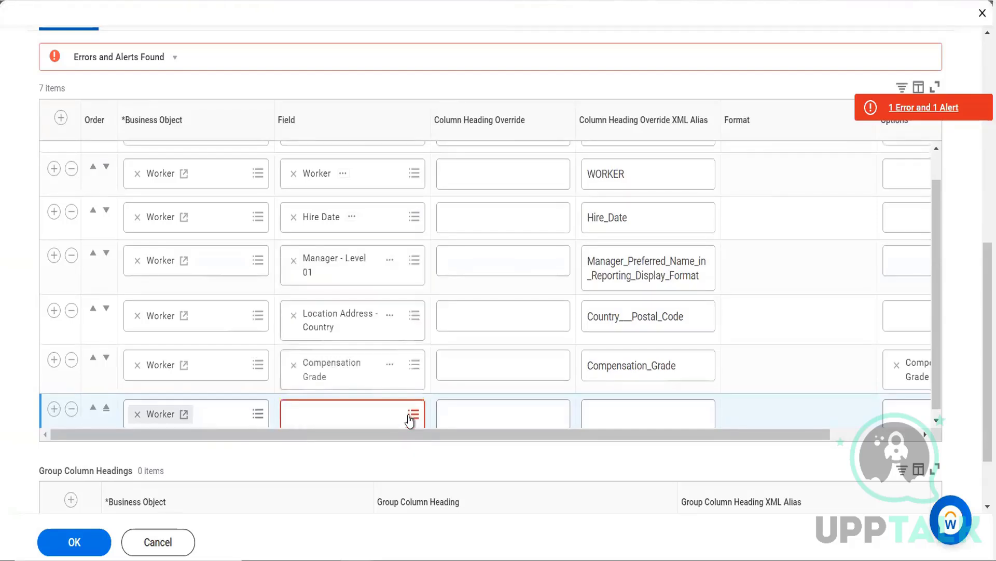
Review the details of the error and alert reported for the report columns.
left_click(938, 421)
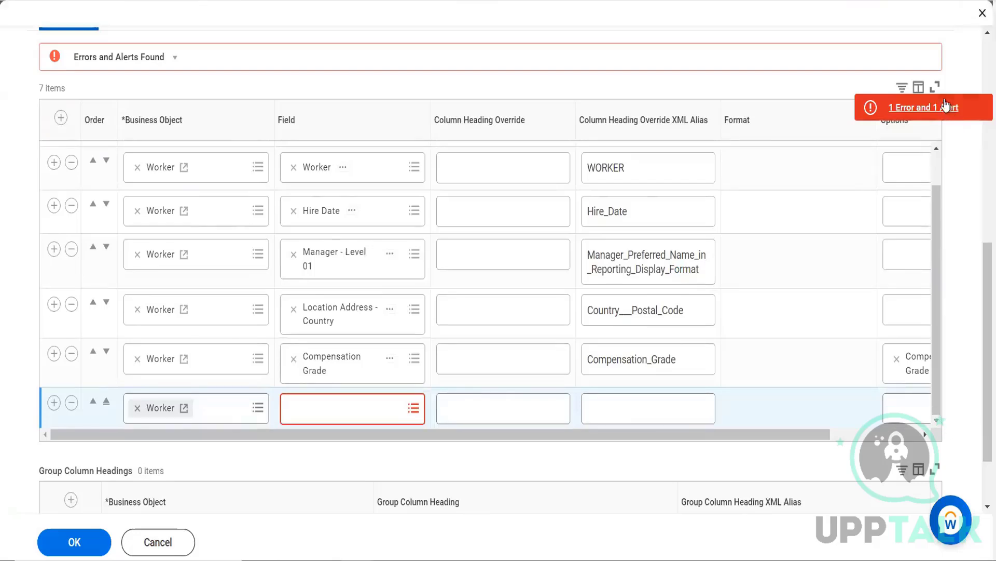
left_click(927, 109)
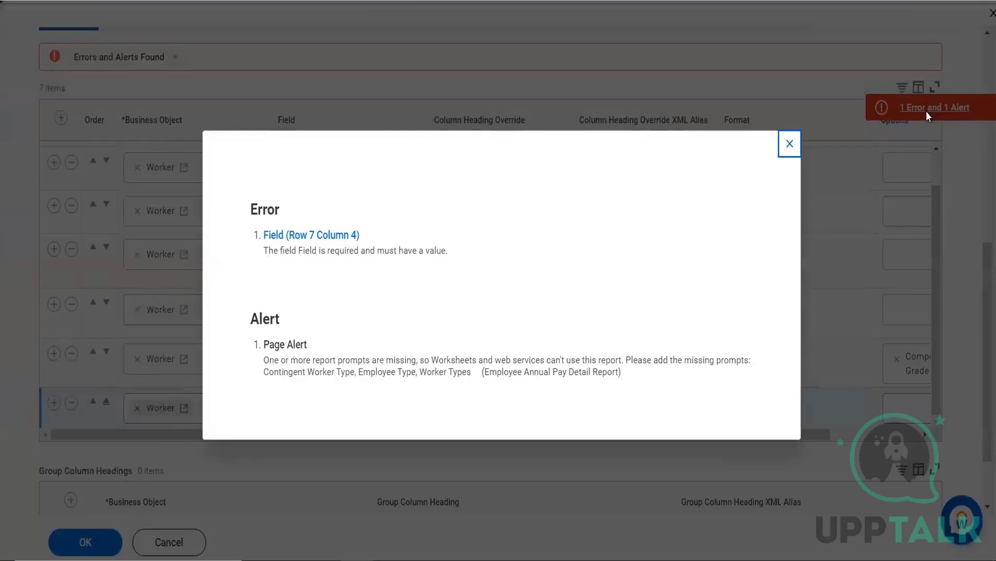
left_click(789, 144)
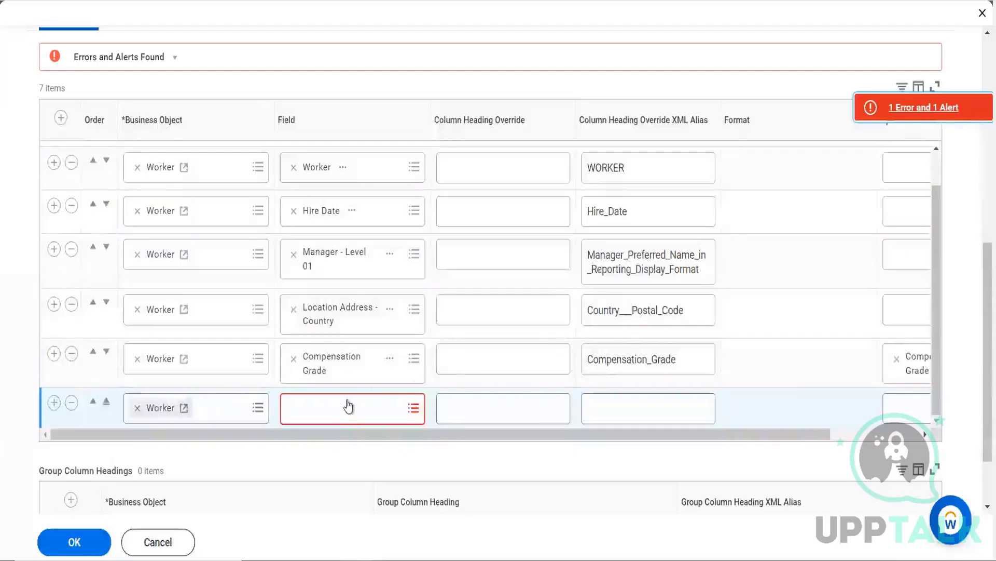
left_click(346, 399)
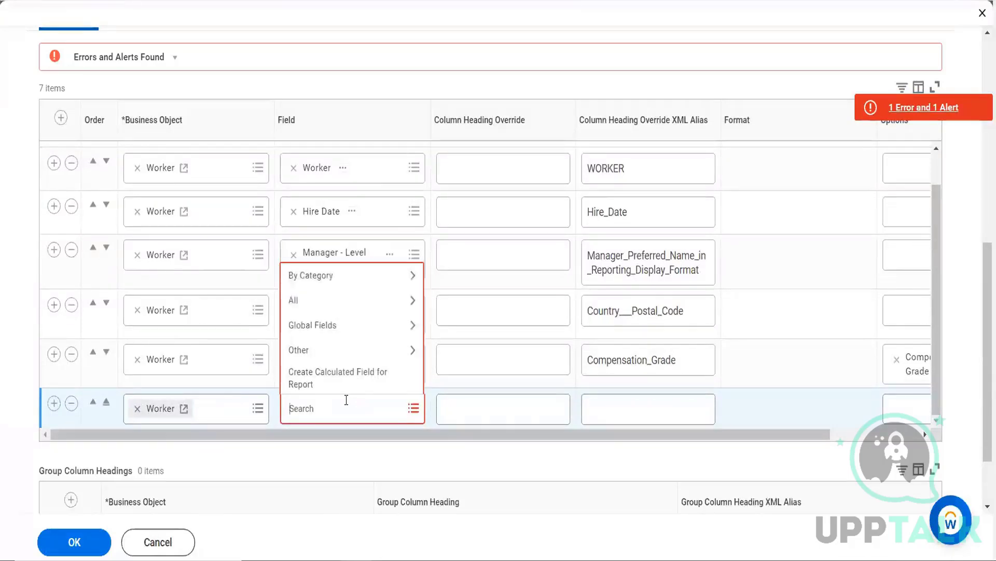
type("annual base pay")
left_click(415, 409)
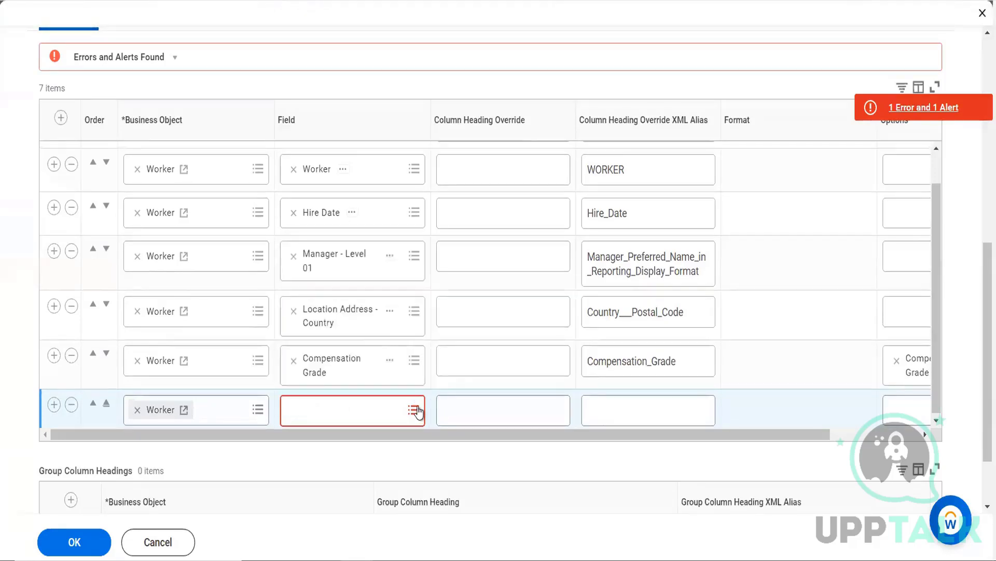
Search the seventh row's fields for "annual base pay" and select Total Base Pay Annualized - Amount as its field.
left_click(371, 408)
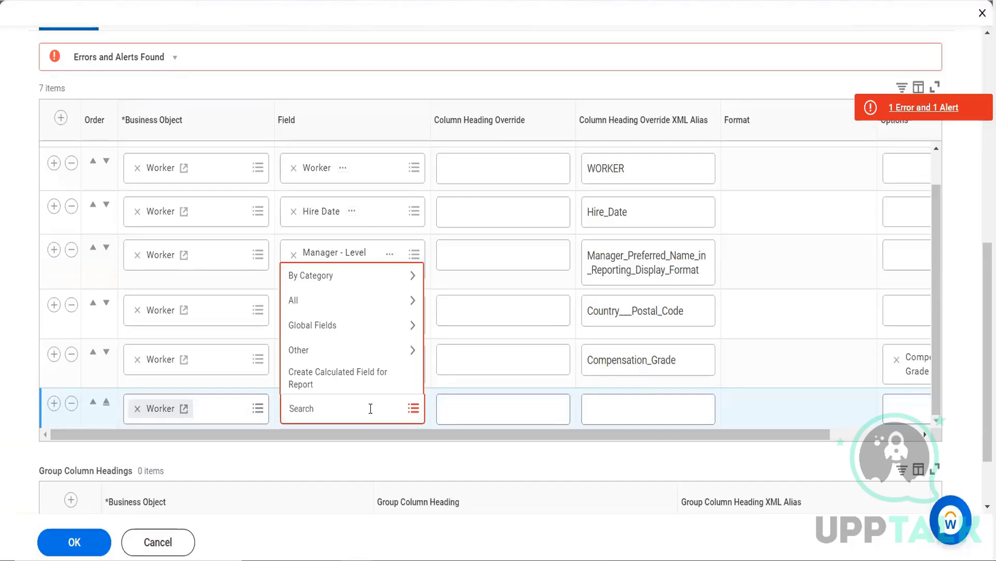
type("annual base pay")
key("Return")
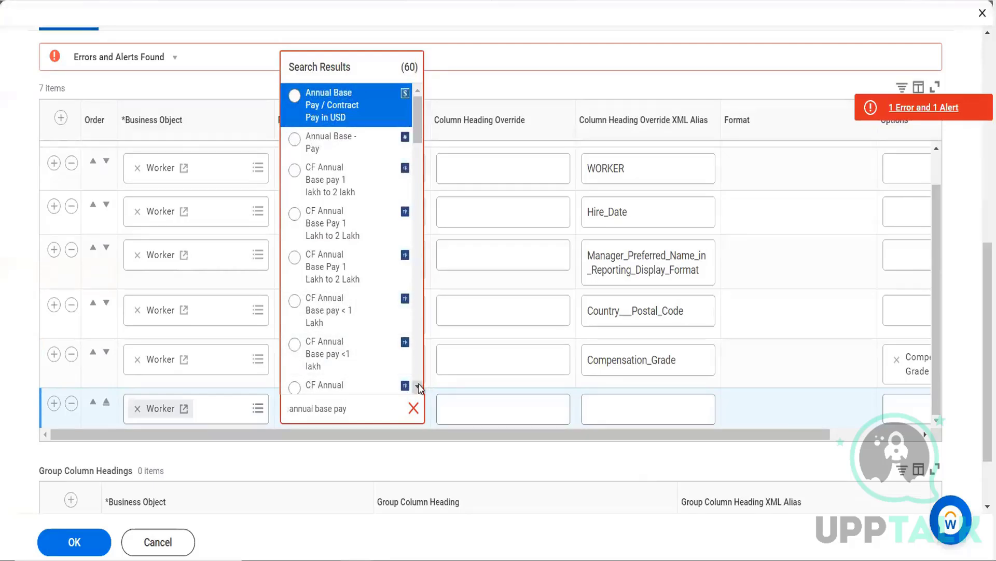
scroll(419, 388, "down", 5)
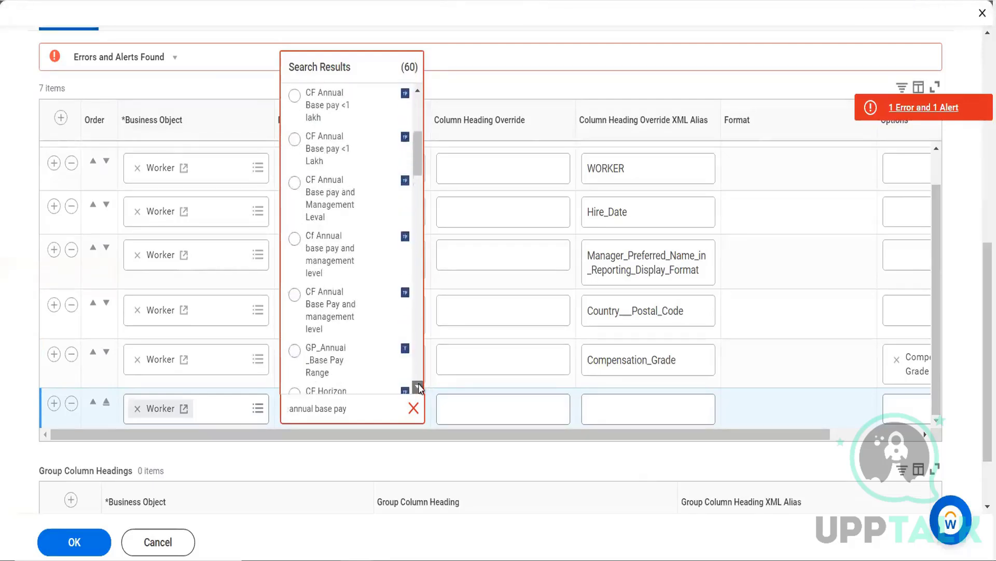
scroll(419, 389, "down", 1)
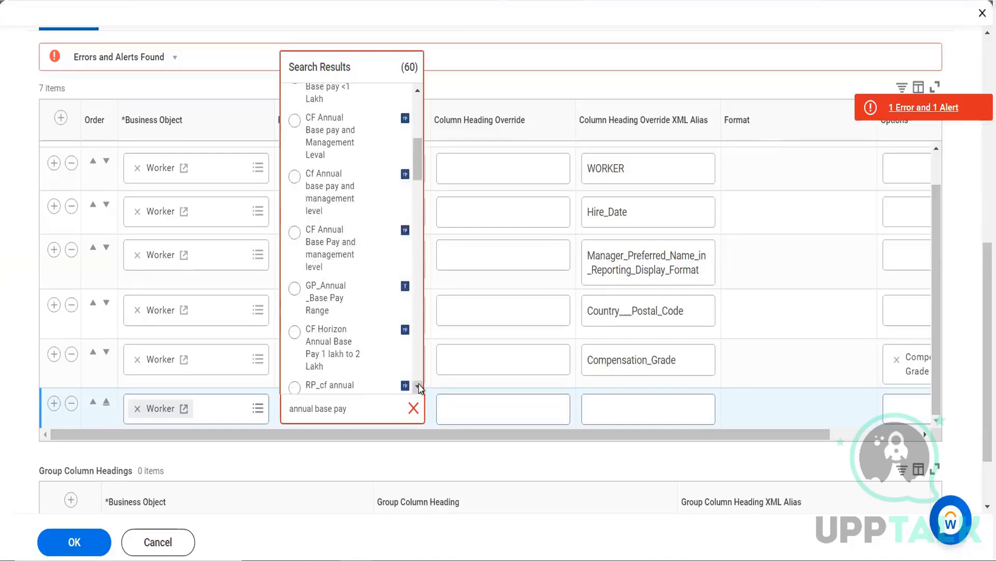
scroll(419, 388, "down", 1)
scroll(419, 389, "down", 1)
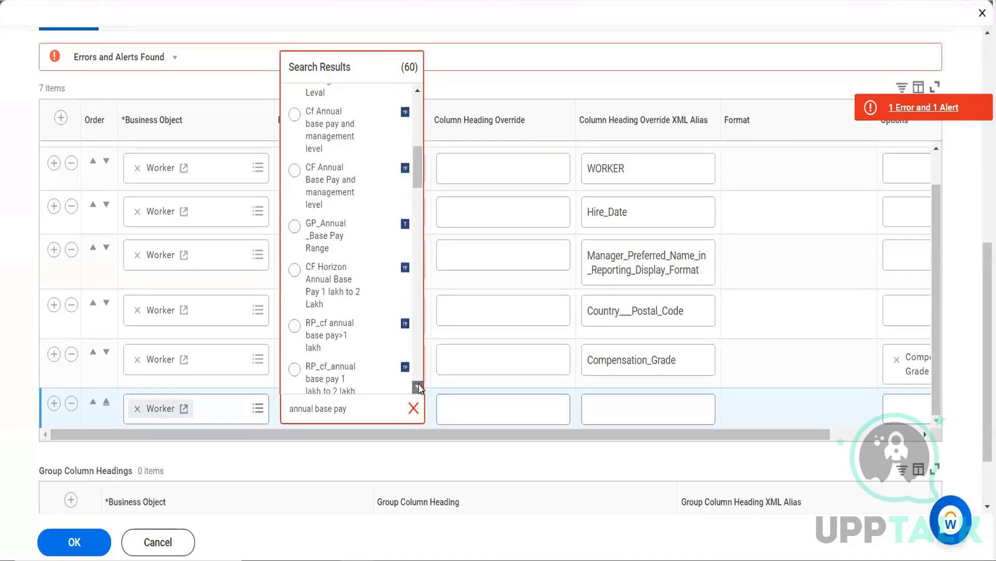
scroll(419, 388, "down", 7)
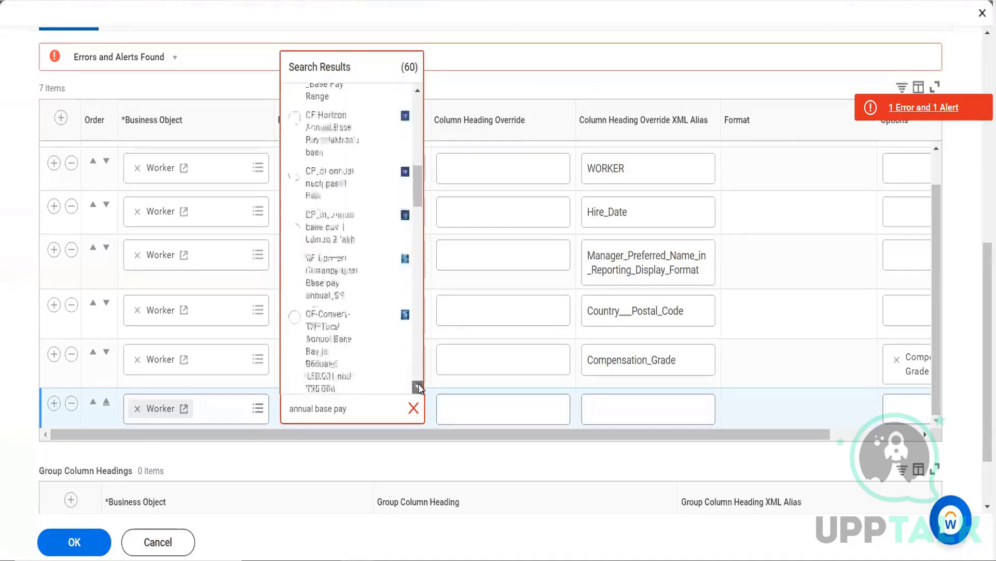
scroll(419, 388, "down", 4)
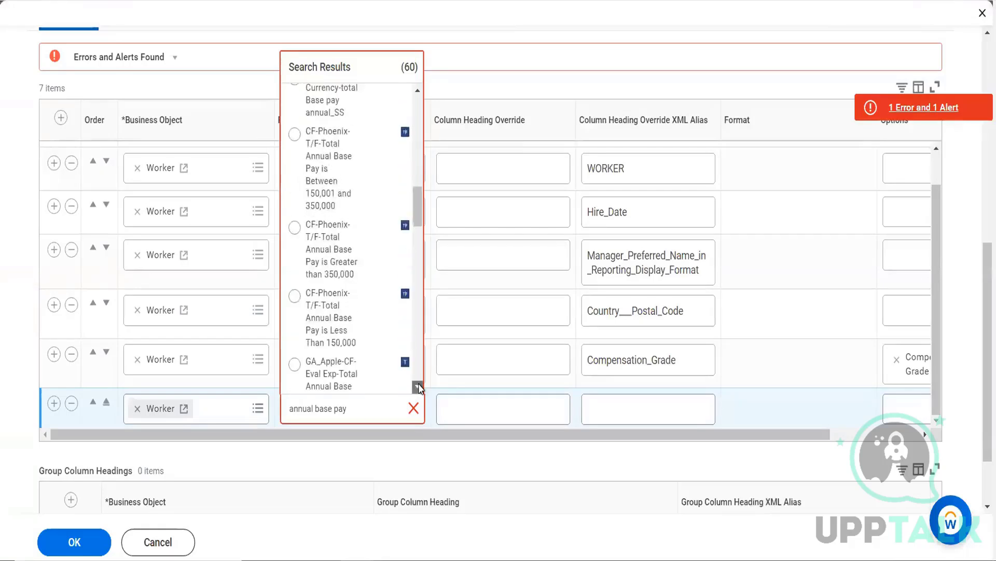
scroll(419, 388, "down", 1)
scroll(419, 388, "down", 1)
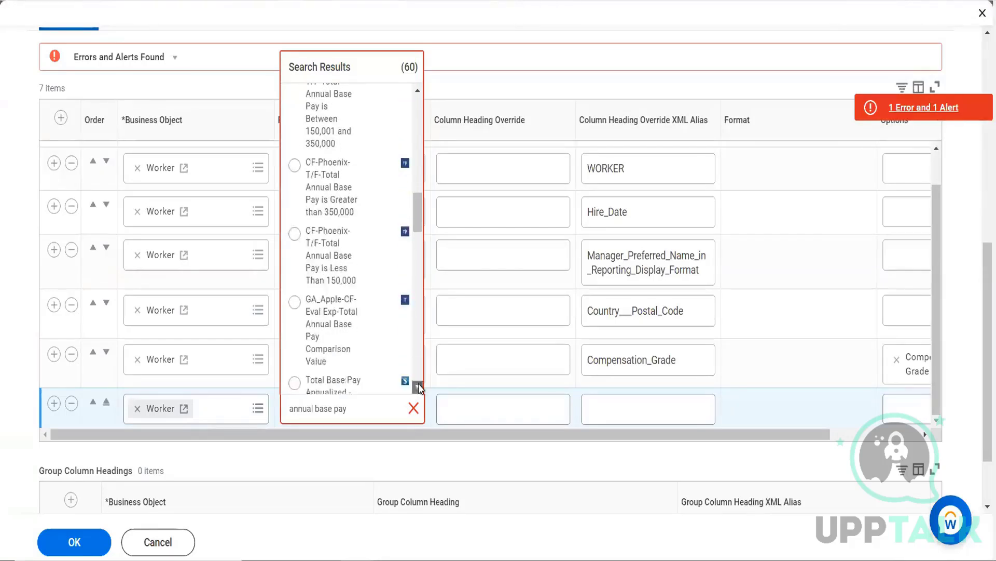
right_click(419, 389)
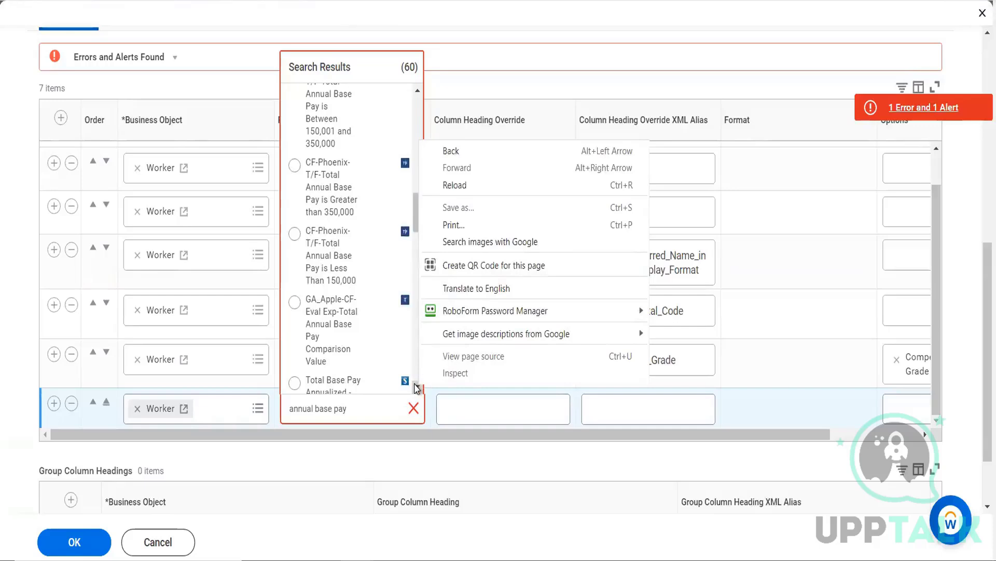
left_click(295, 383)
left_click(295, 383)
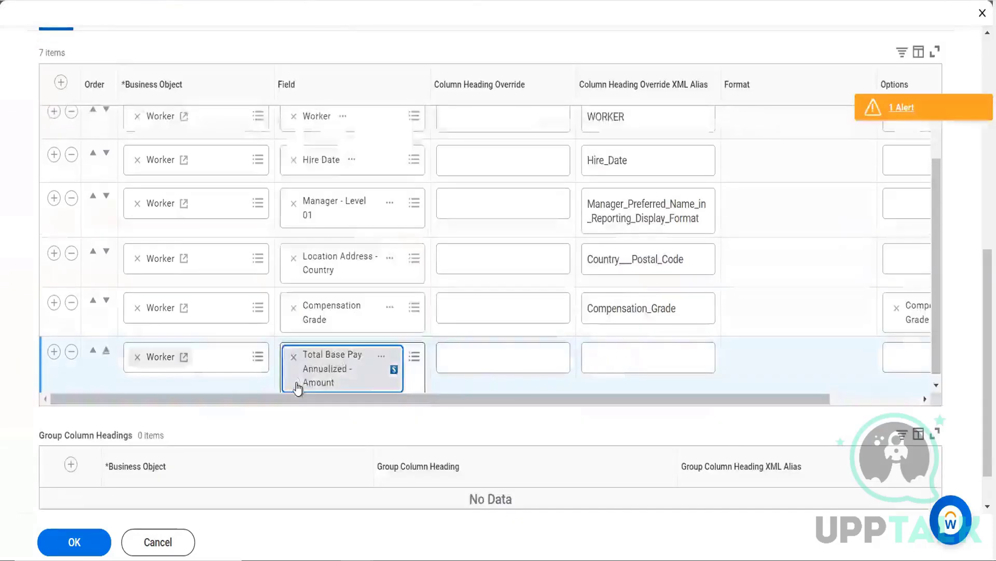
Review the details of the Total Base Pay Annualized - Amount field and the alert reported for the report.
left_click(389, 358)
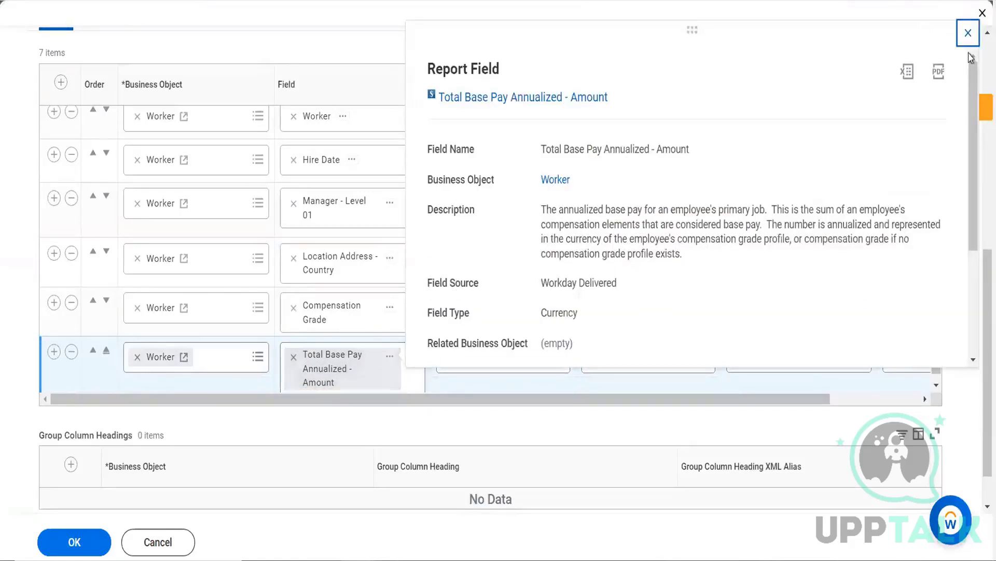
left_click(969, 34)
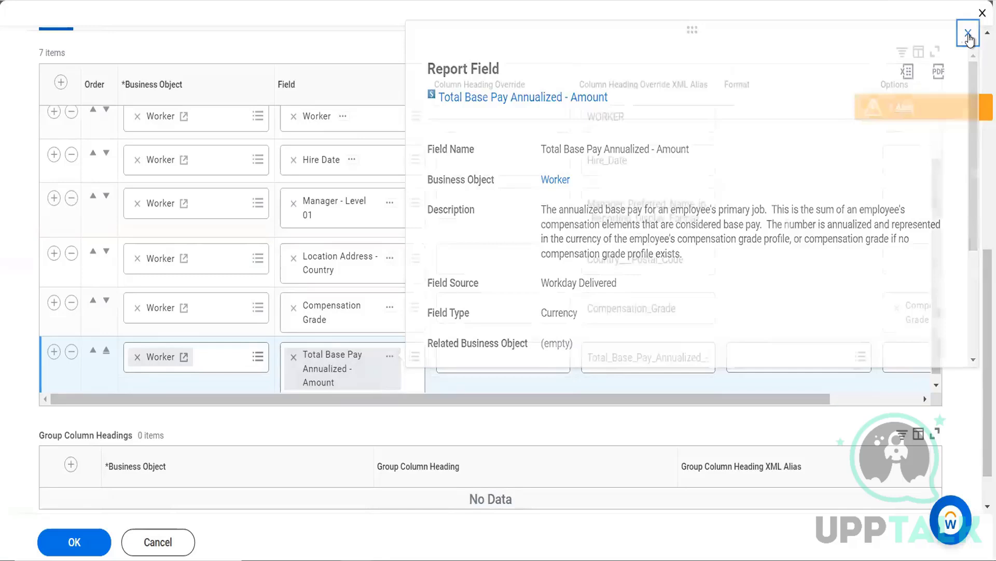
left_click(937, 387)
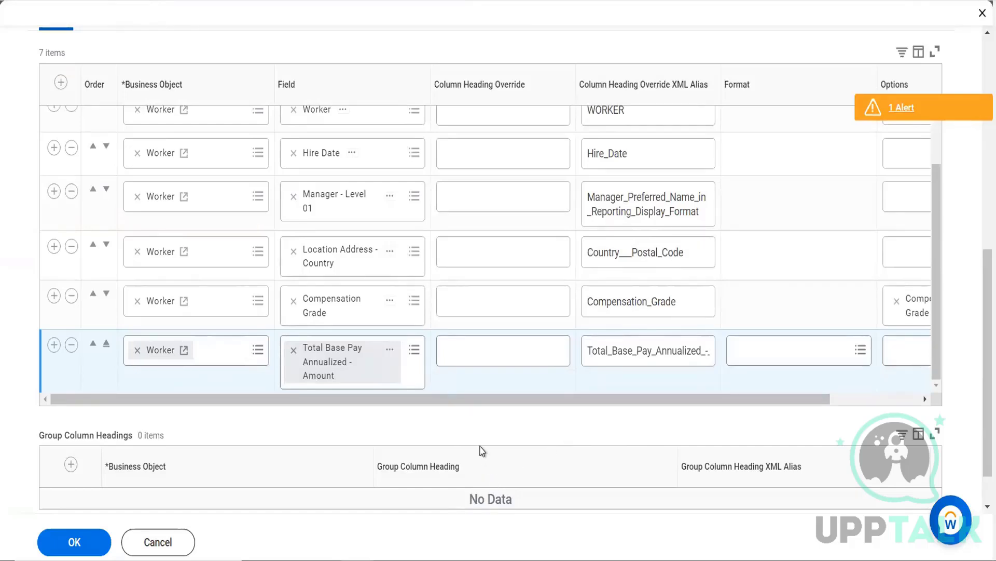
left_click(900, 107)
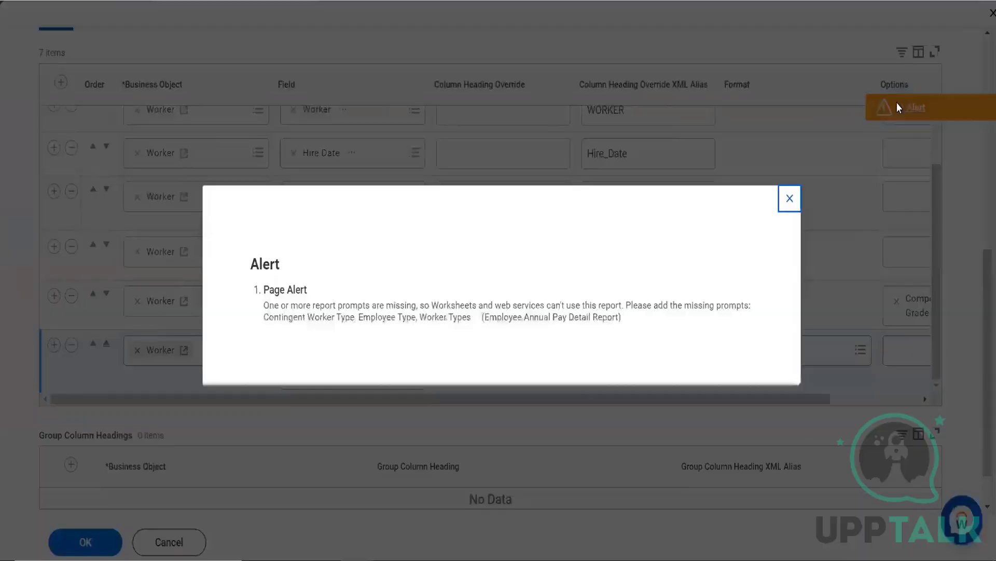
left_click(790, 200)
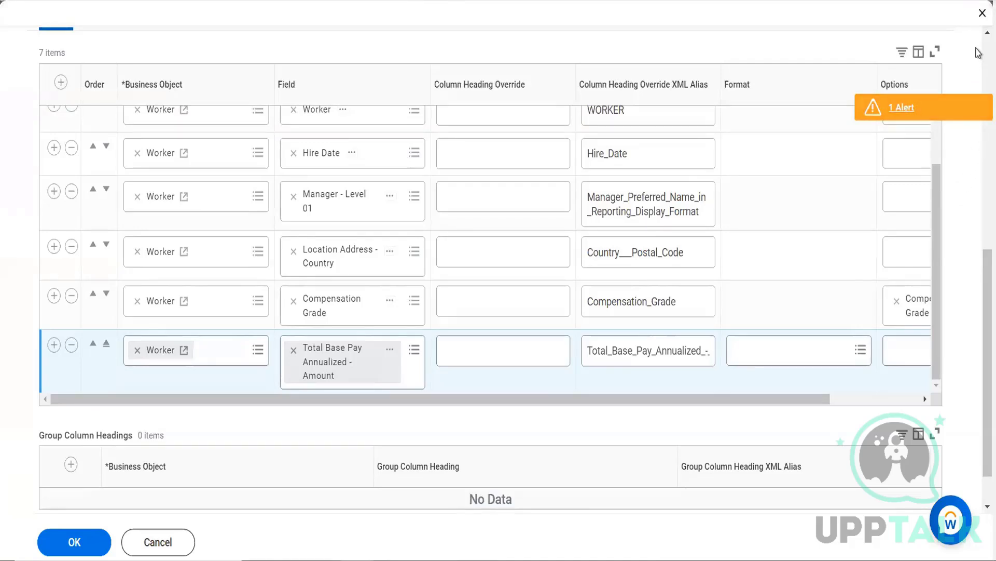
Populate the undefined prompt defaults in the report's prompt settings and submit the report definition.
scroll(979, 52, "up", 8)
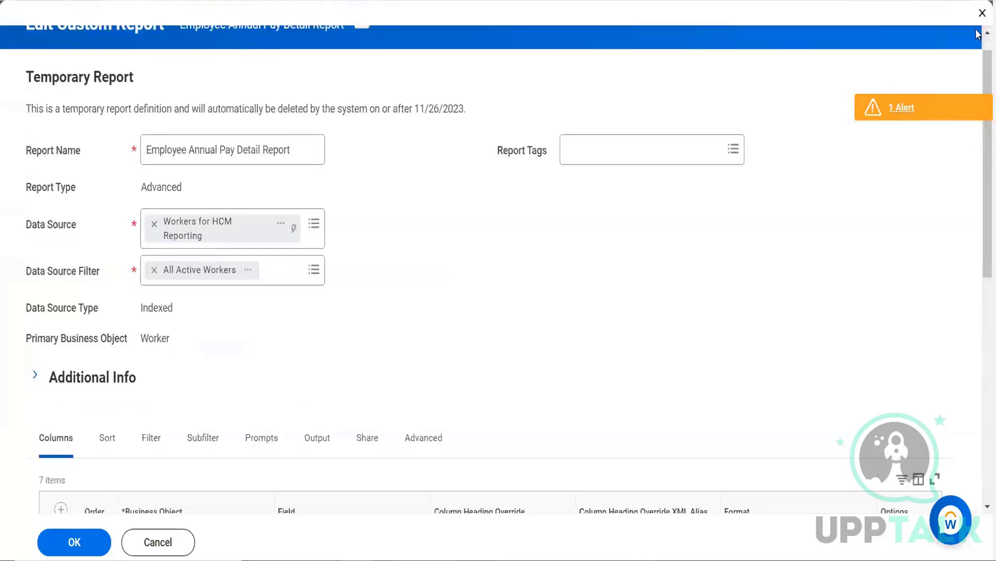
scroll(978, 40, "up", 1)
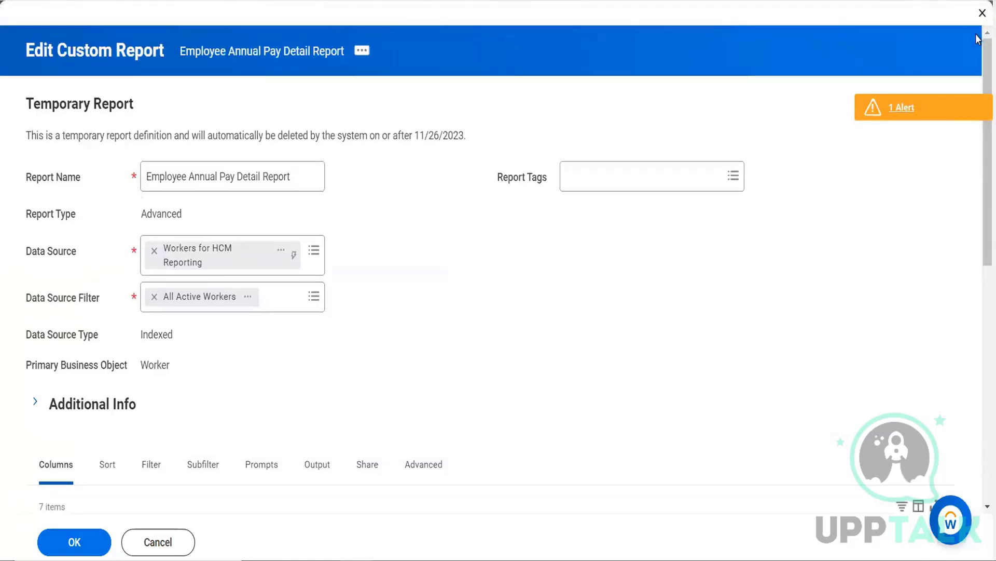
left_click(259, 469)
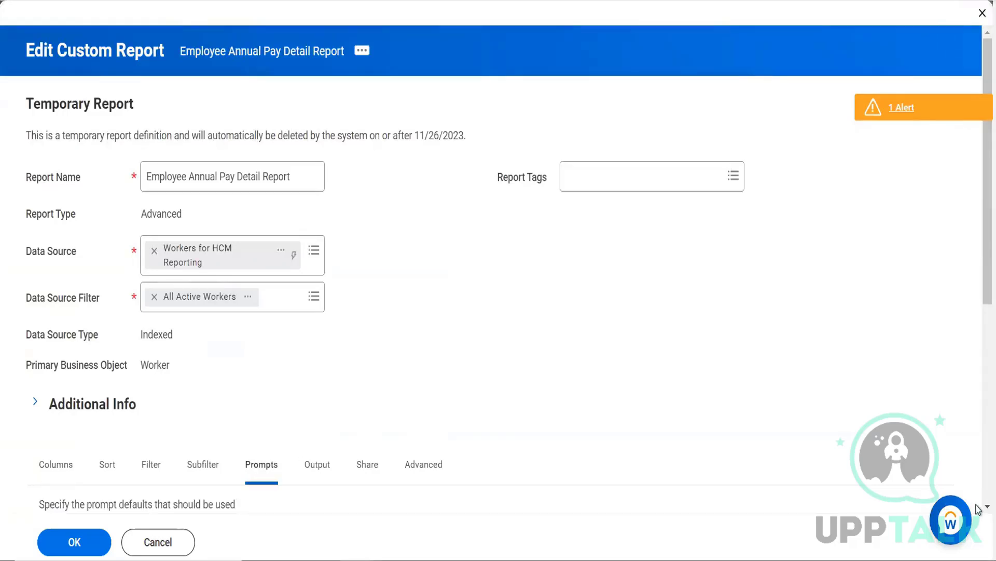
scroll(979, 507, "down", 5)
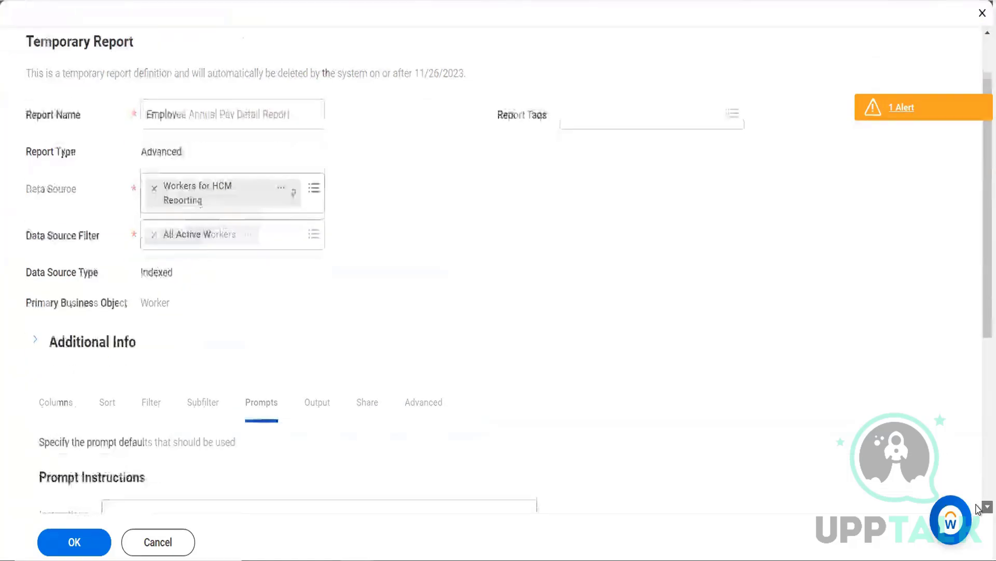
scroll(978, 507, "down", 3)
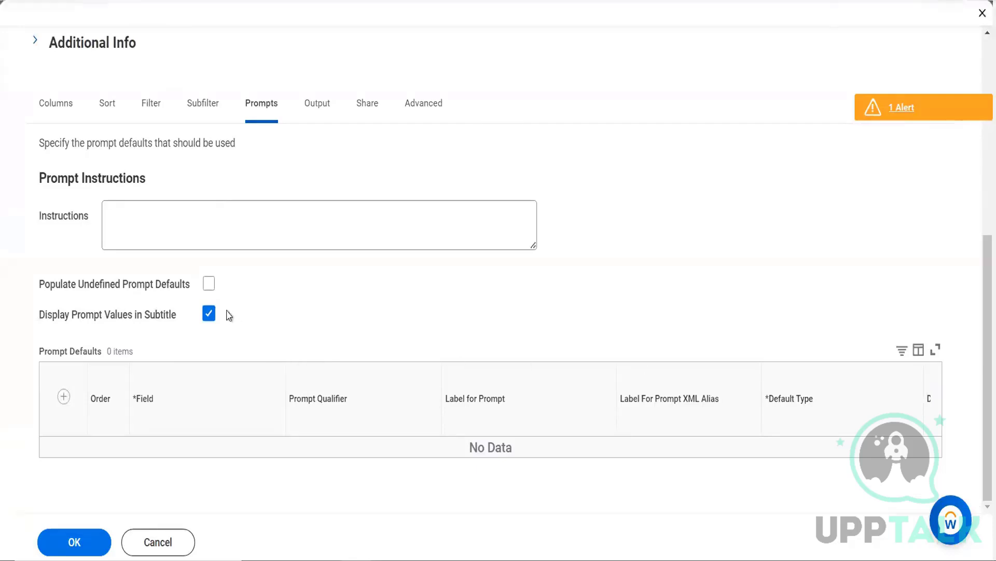
left_click(210, 284)
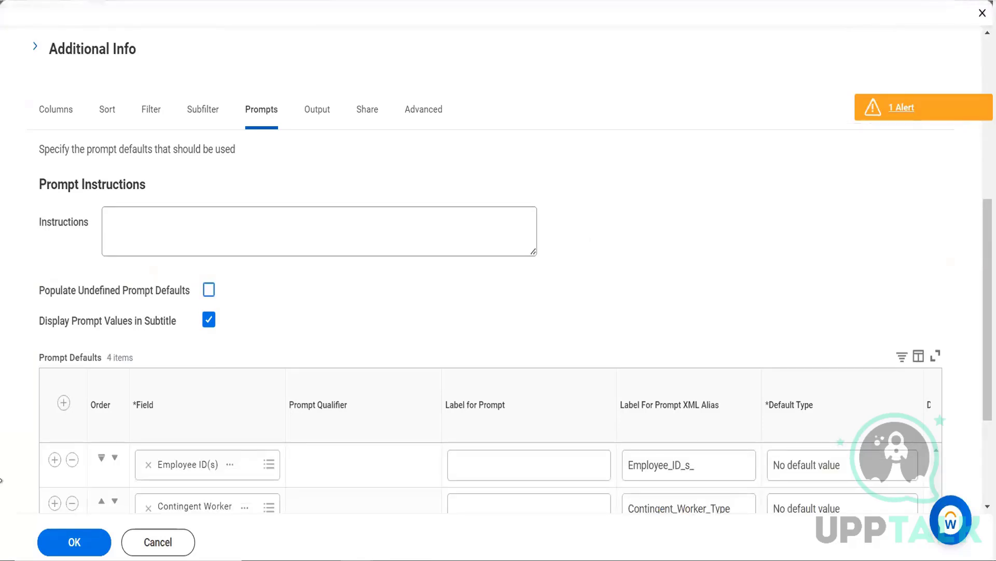
left_click(74, 542)
left_click(75, 541)
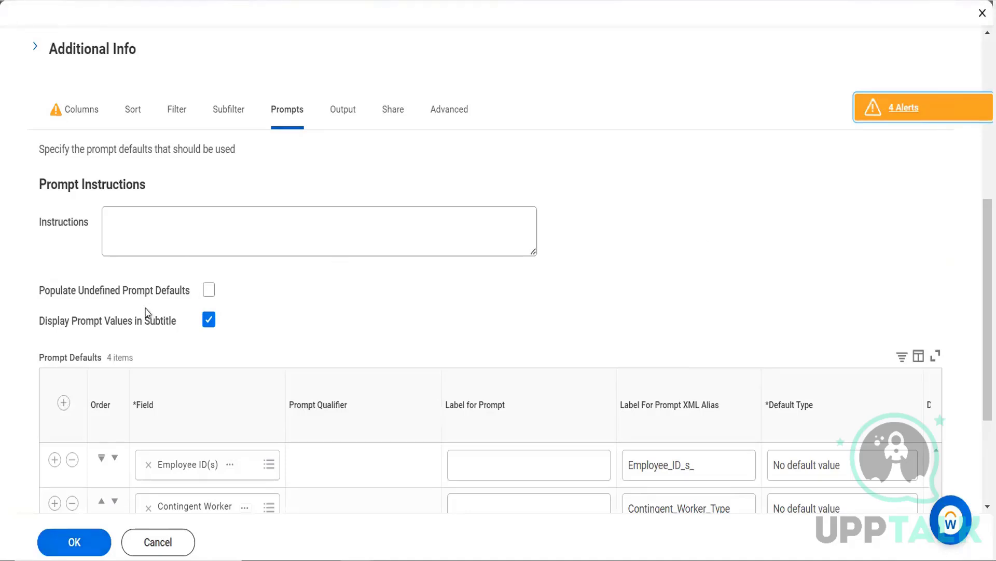
Apply Populate Undefined Prompt Defaults again and save the Employee Annual Pay Detail Report definition despite the alerts.
left_click(210, 290)
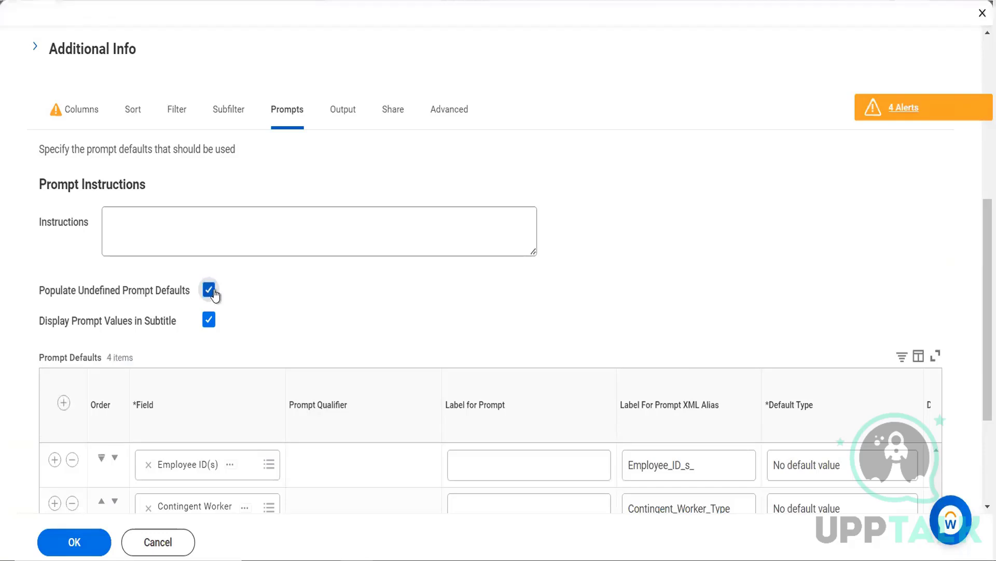
left_click(210, 290)
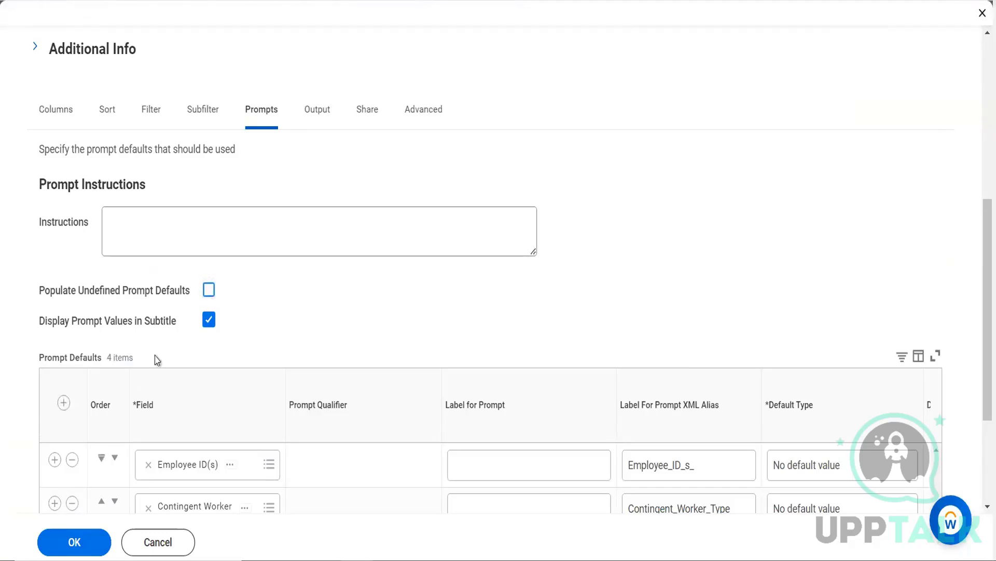
left_click(208, 291)
left_click(209, 291)
left_click(210, 291)
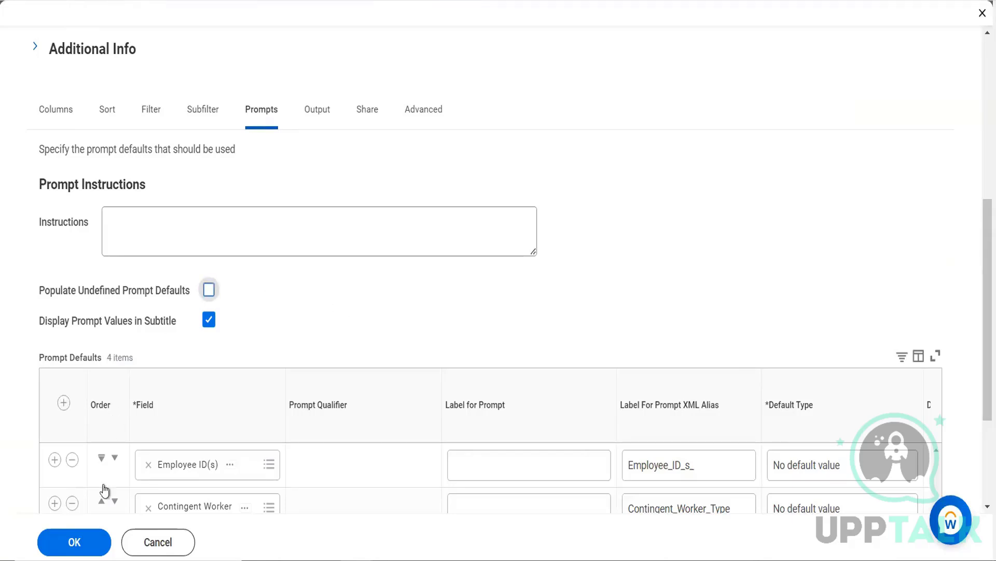
left_click(76, 542)
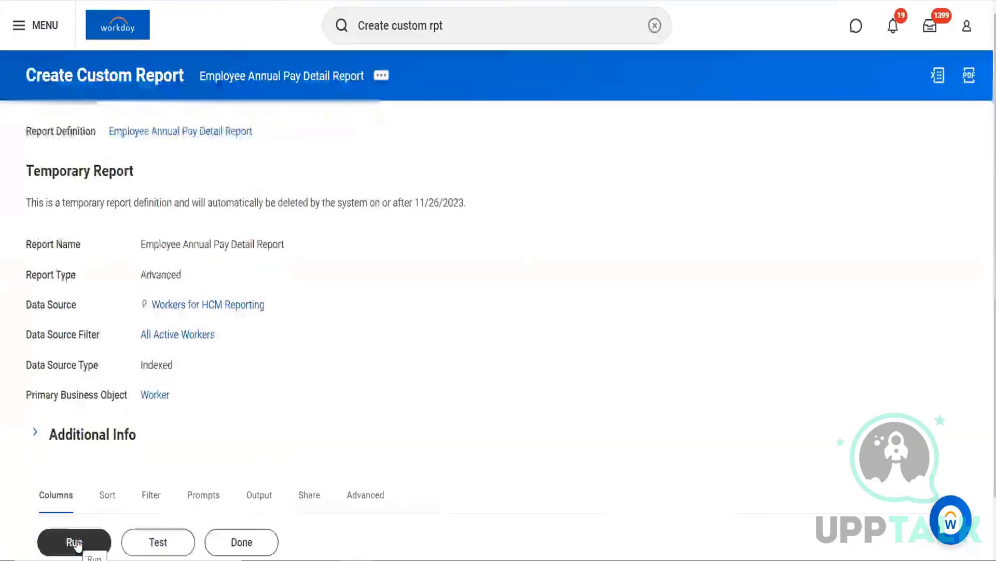
left_click(74, 542)
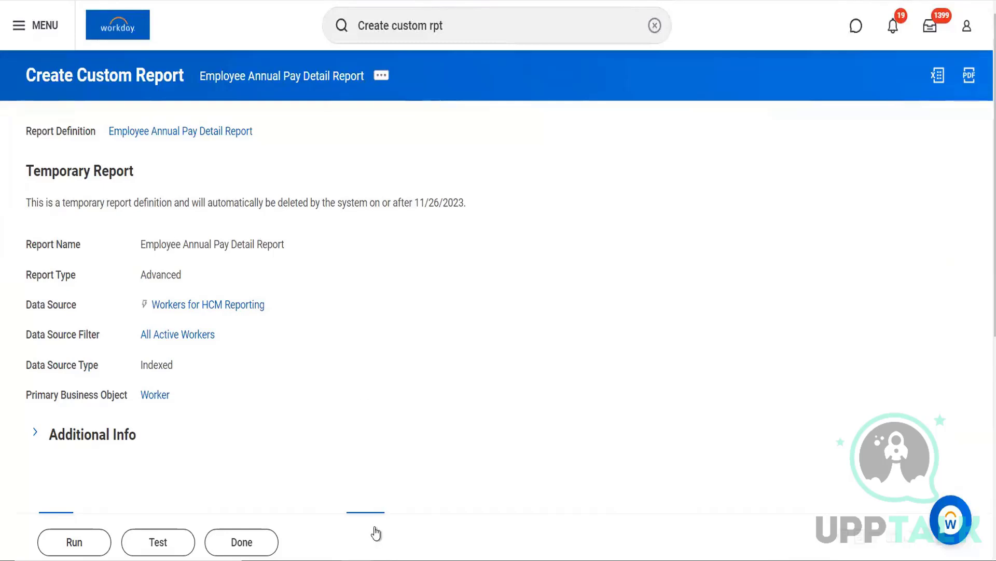
Switch to Notepad and add the note "employee annual pay detail report..report name above one" below the field list.
key("alt+Tab")
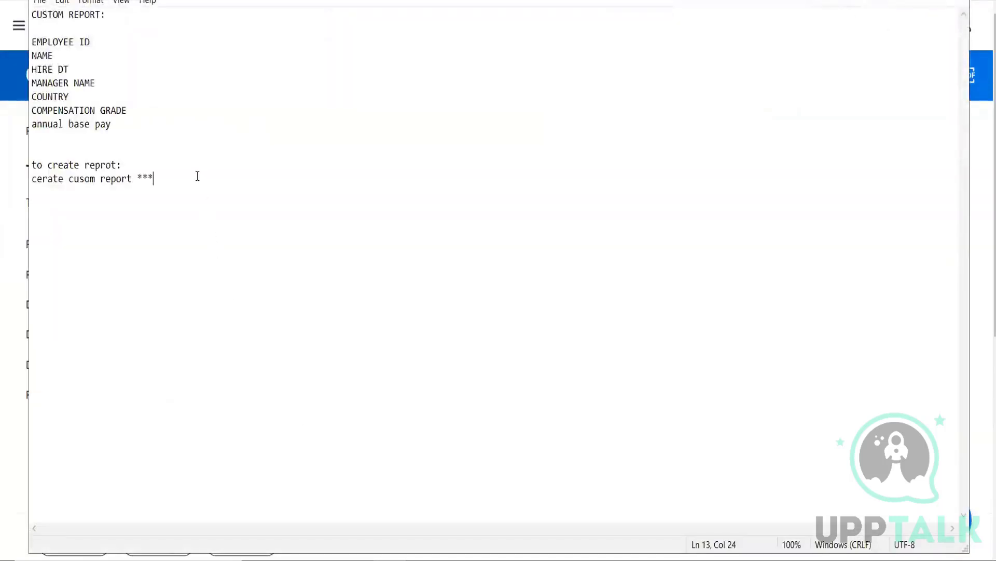
left_click(149, 126)
key("Return")
key("Return")
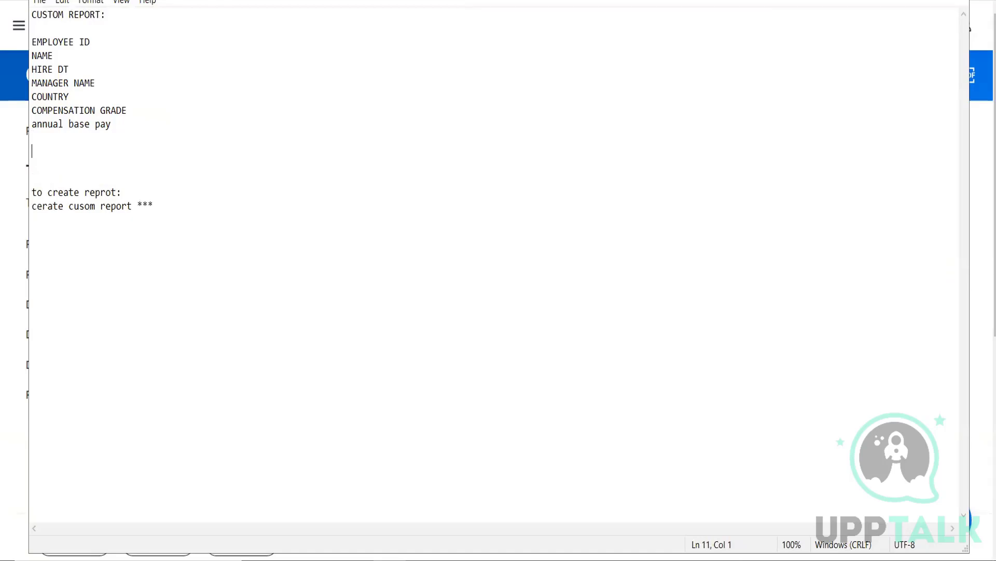
type("employee annual pay det")
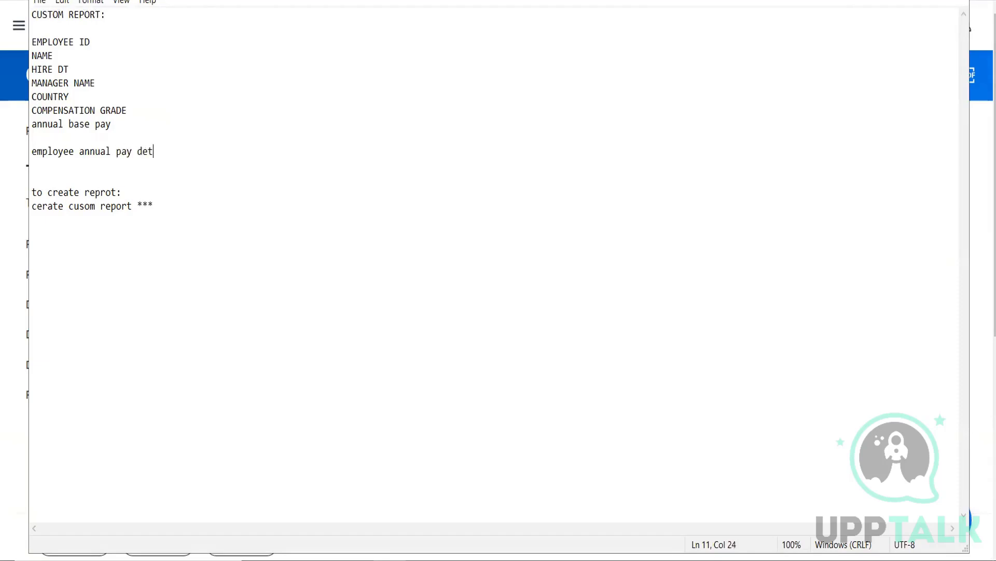
type("ail report..report name above one")
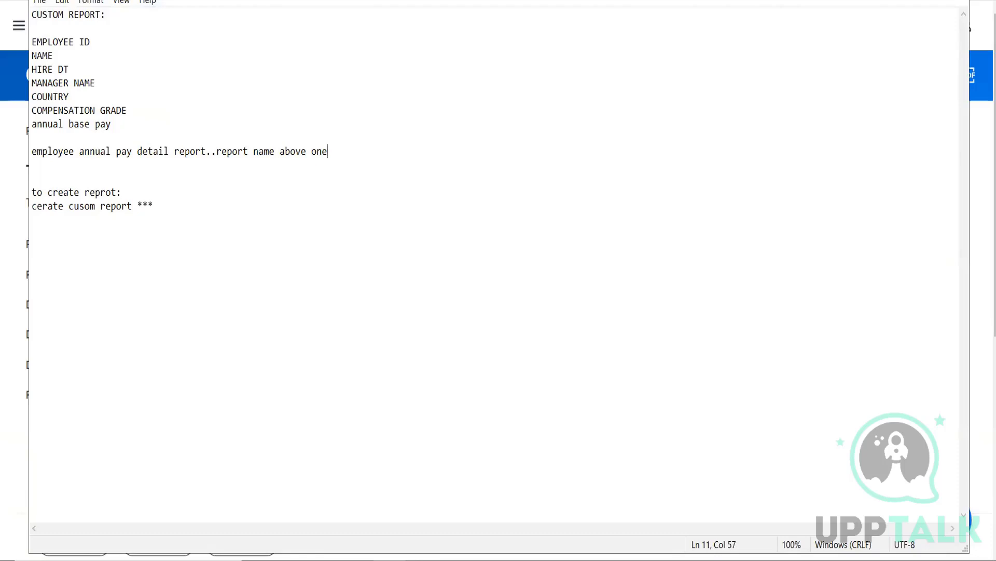
Switch back to Workday, review the saved report and its test prompts, and cancel the test.
key("alt+Tab")
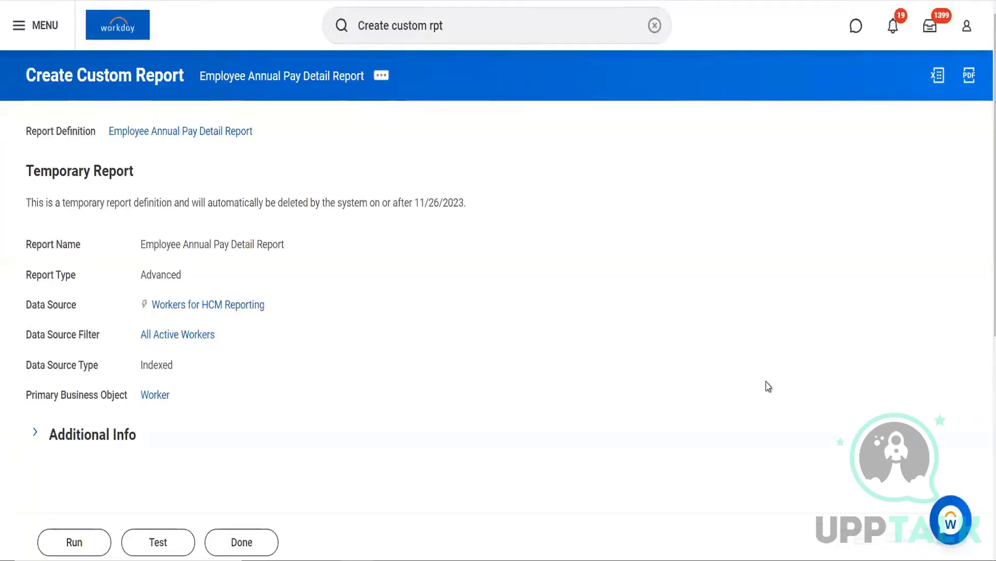
scroll(767, 383, "down", 4)
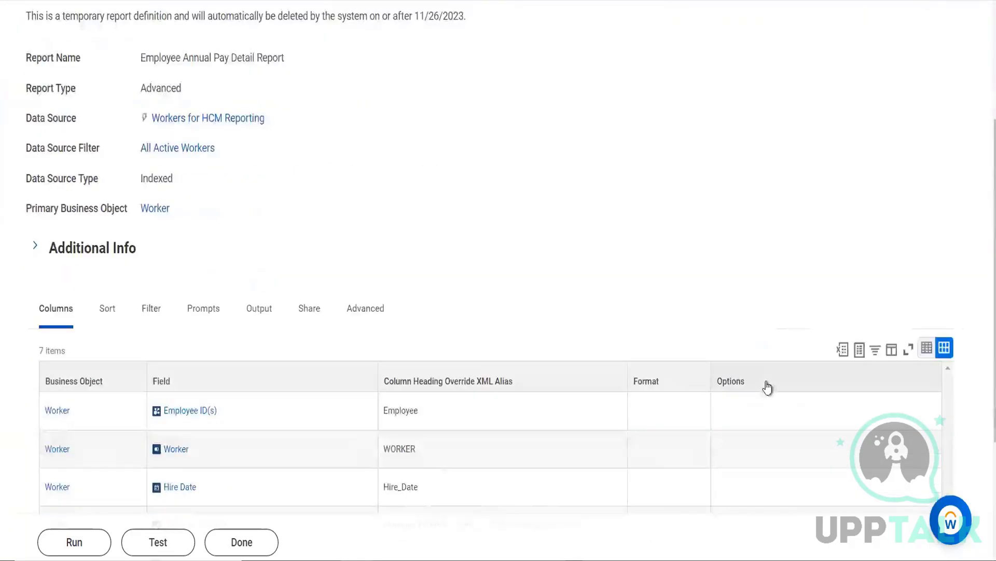
left_click(159, 543)
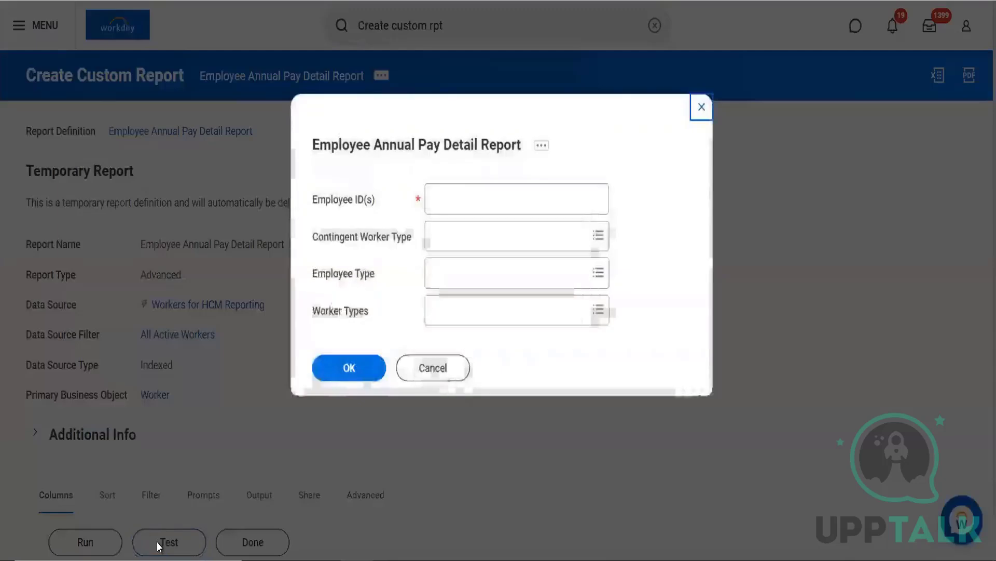
left_click(482, 192)
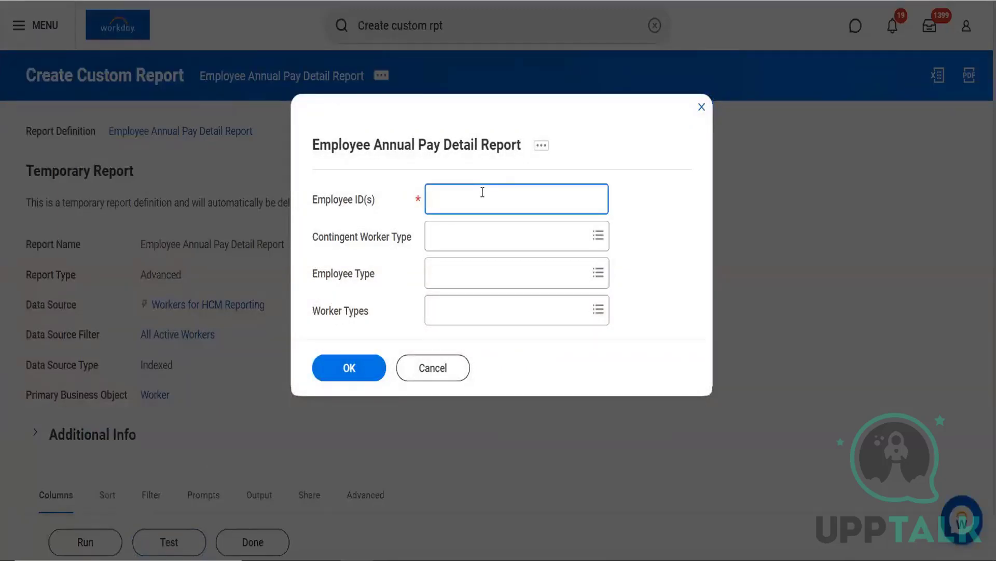
left_click(443, 372)
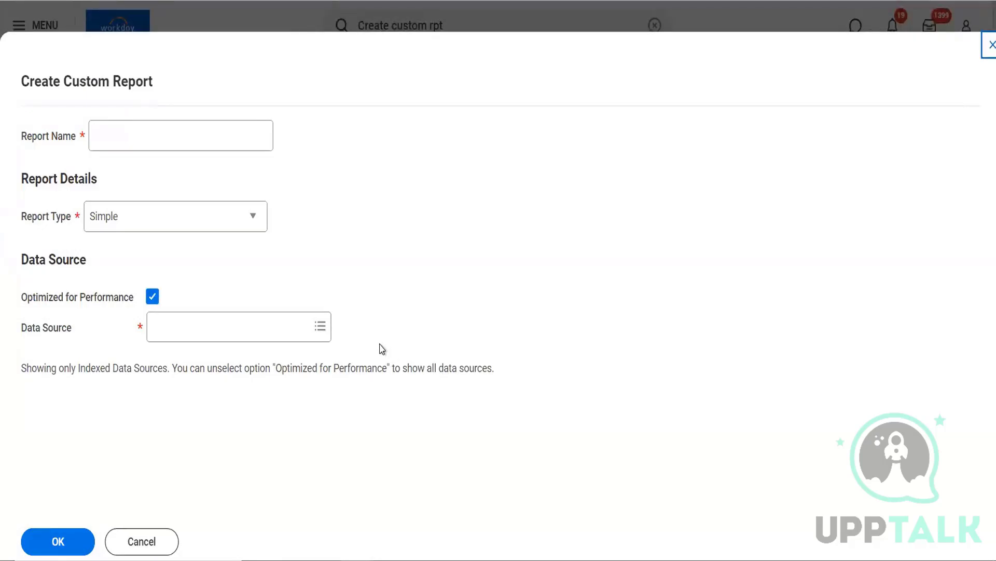
Cancel the empty Create Custom Report form and clear "Create custom rpt" from the Workday search.
left_click(120, 137)
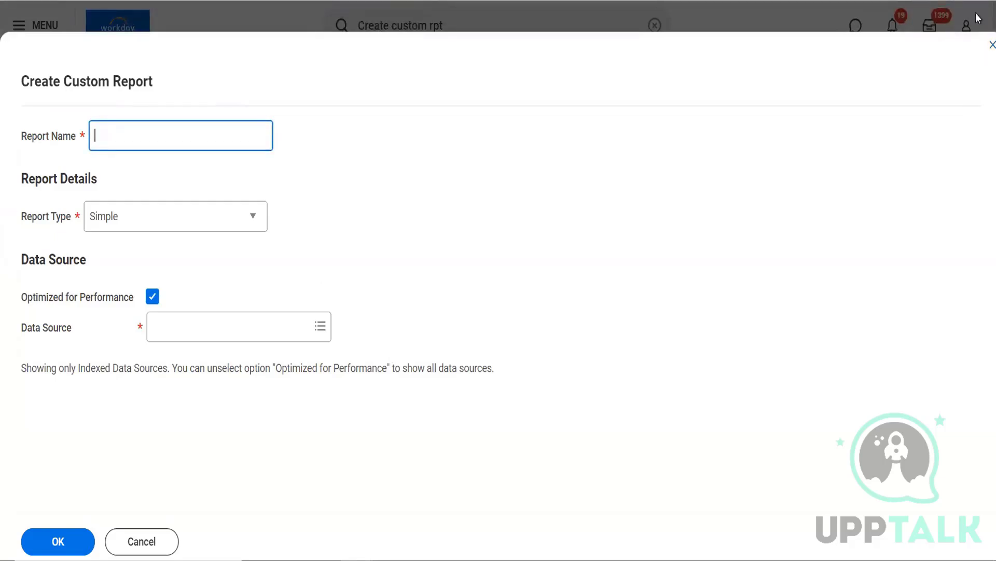
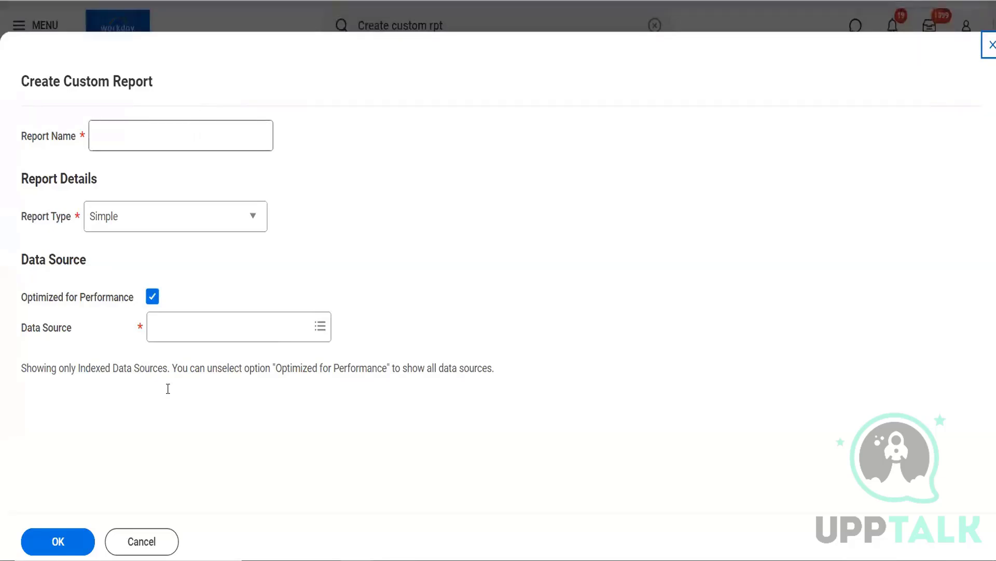
left_click(147, 535)
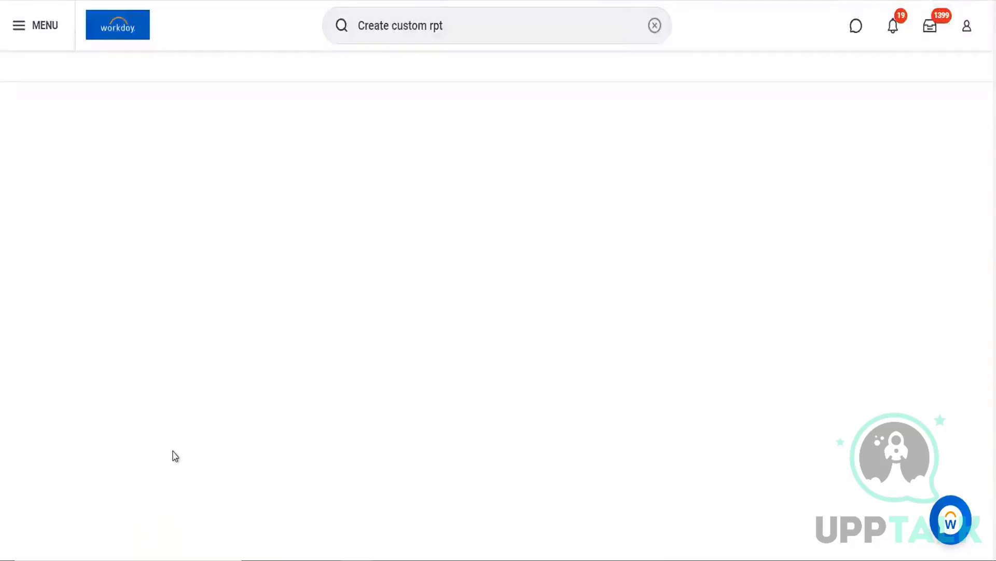
left_click(463, 22)
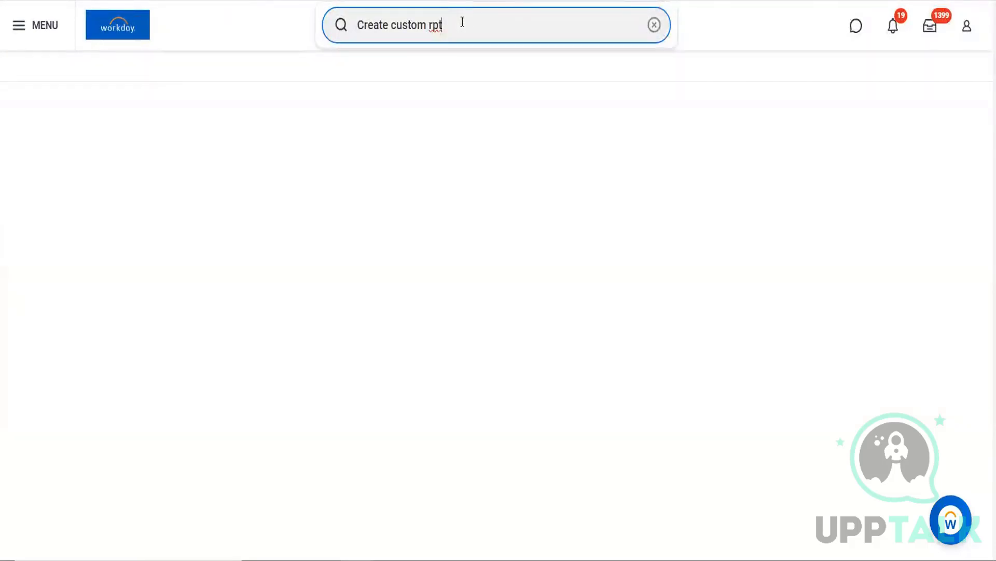
key("BackSpace")
key("BackSpace")
key("BackSpace")
key("BackSpace")
key("BackSpace")
key("BackSpace")
key("BackSpace")
key("BackSpace")
key("BackSpace")
key("BackSpace")
key("BackSpace")
key("BackSpace")
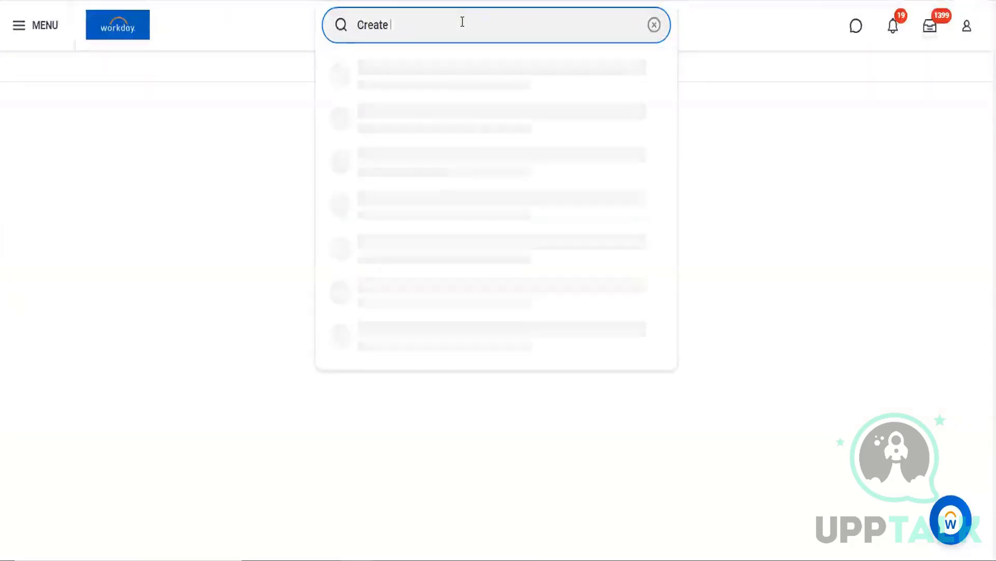
key("BackSpace")
key("BackSpace")
key("BackSpace")
key("BackSpace")
key("BackSpace")
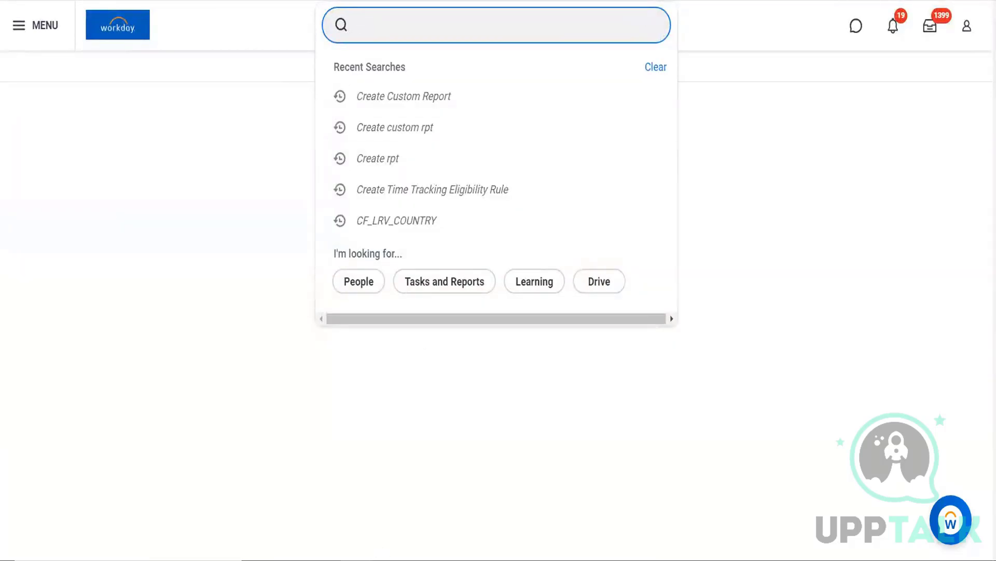
Copy "employee annual pay detail report" from the Notepad note, search for it in Workday, and open the matching report.
key("alt+Tab")
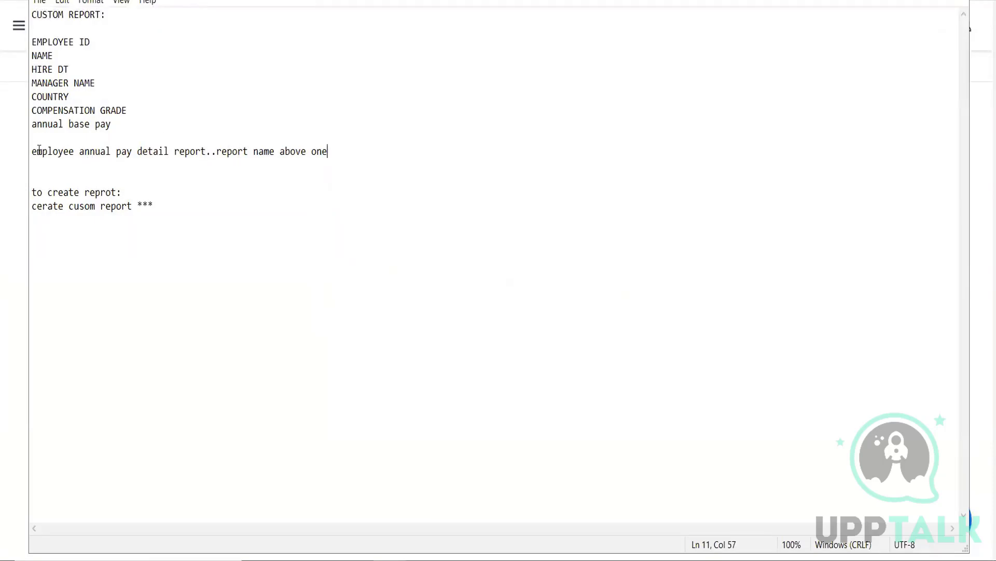
left_click_drag(30, 152, 206, 151)
key("ctrl+c")
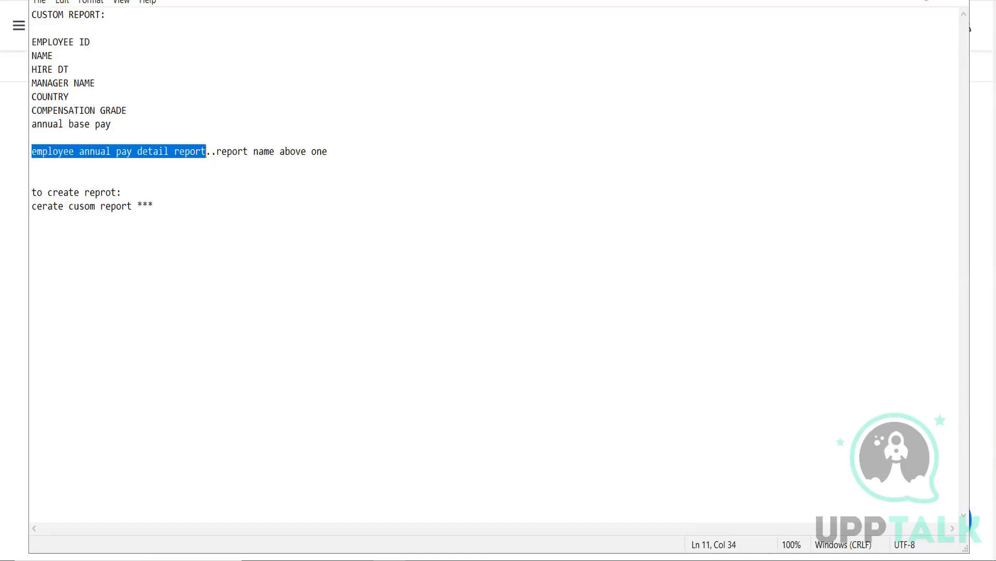
key("alt+Tab")
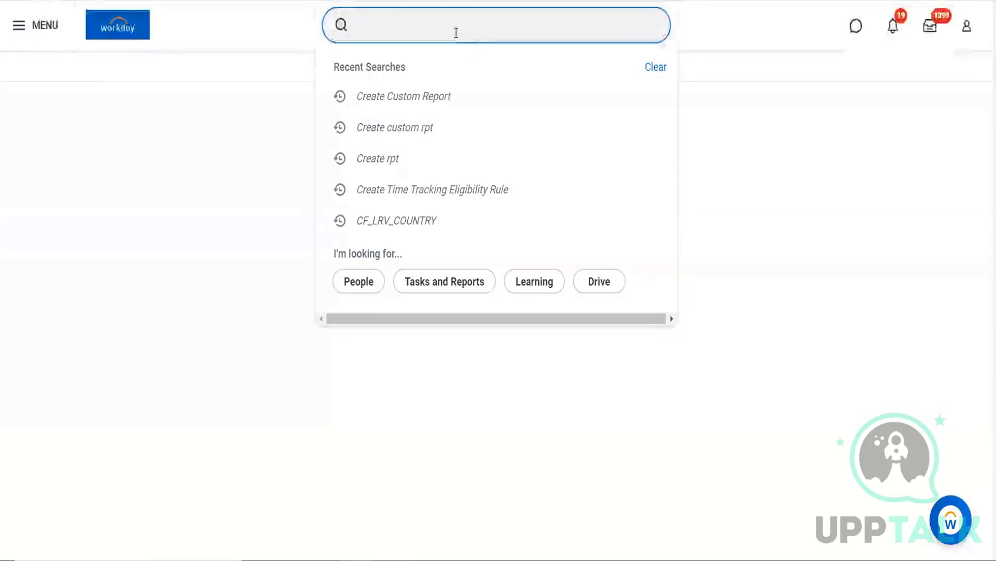
key("ctrl+v")
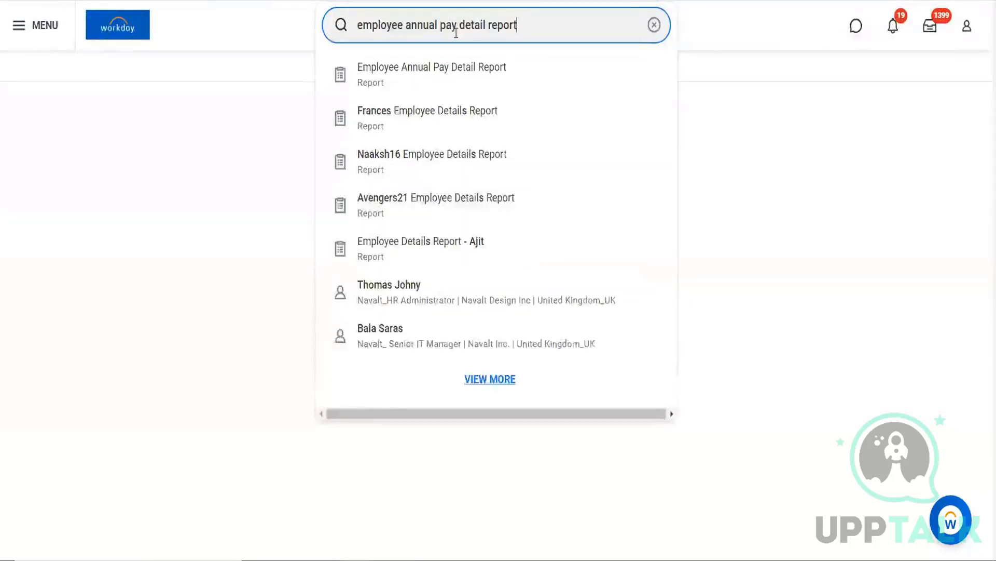
left_click(404, 83)
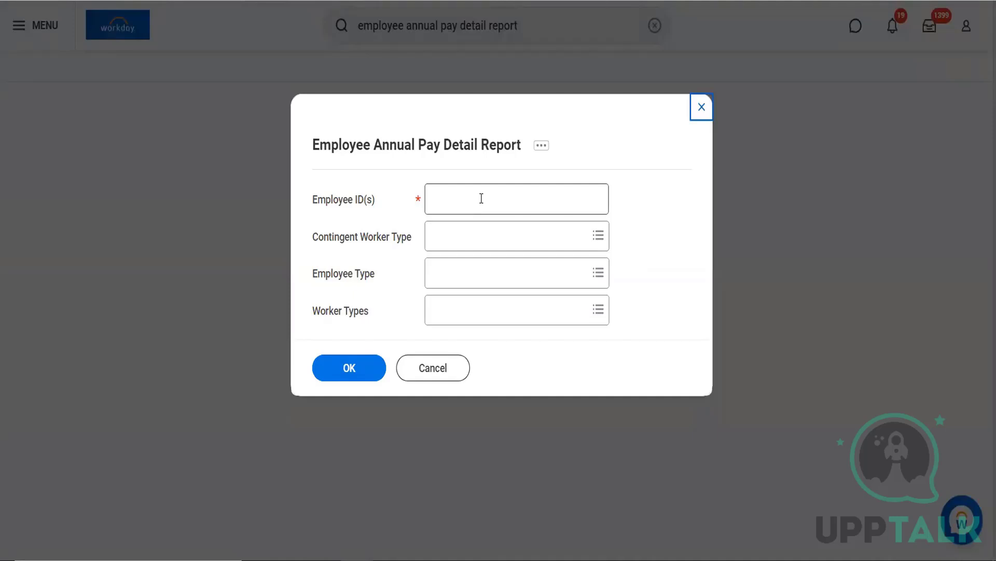
Open the definition of the Employee Annual Pay Detail Report from its run prompt.
left_click(540, 148)
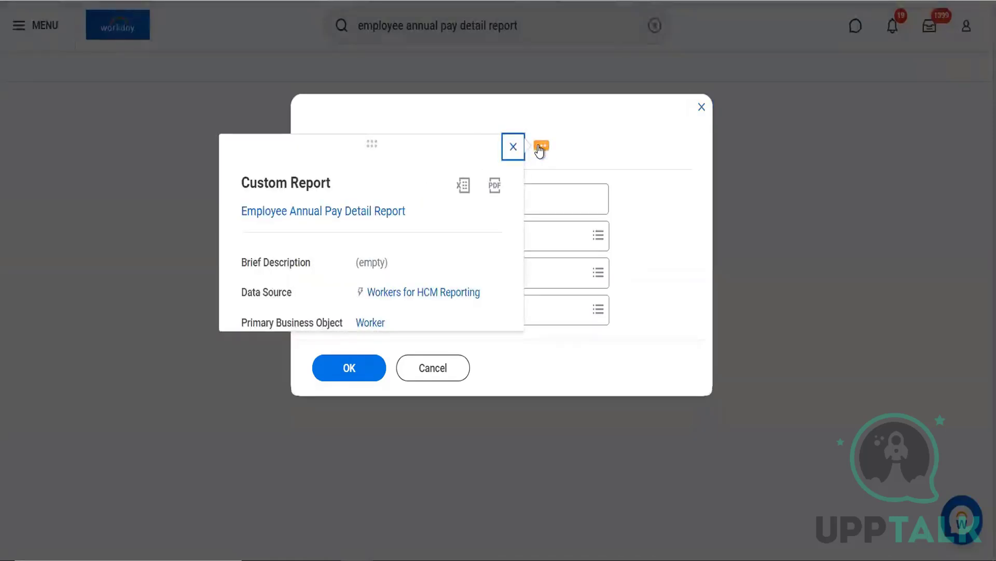
left_click(202, 174)
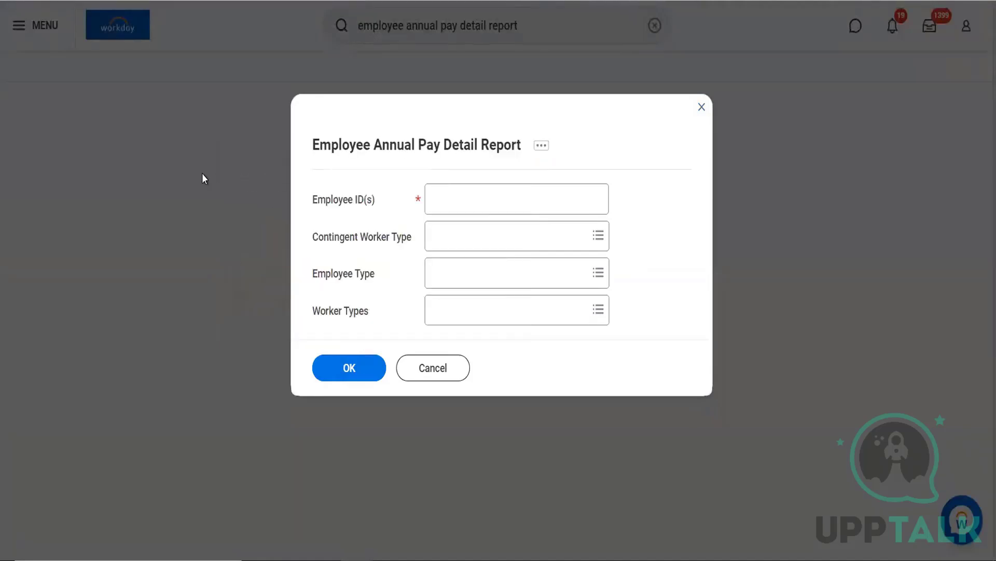
left_click(540, 150)
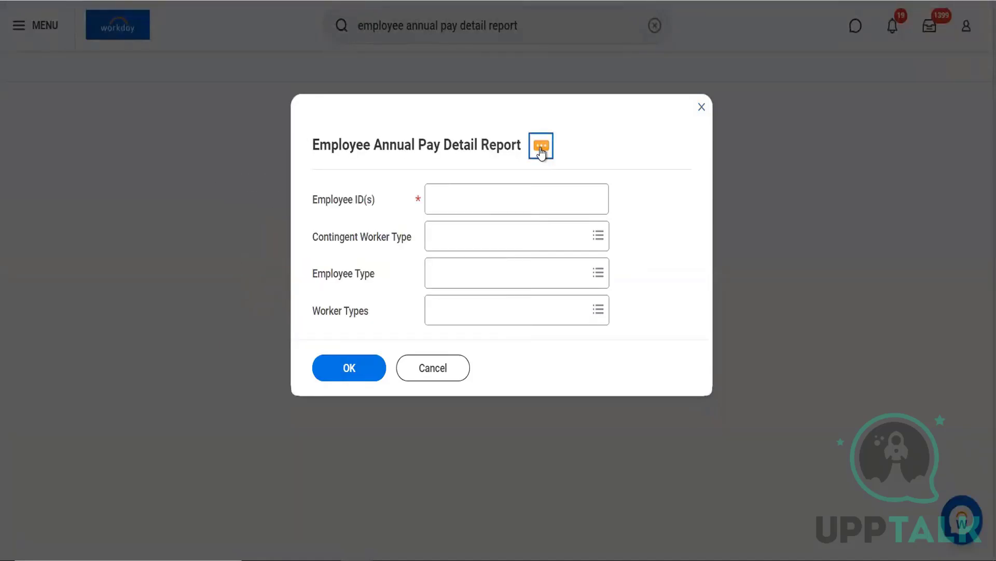
left_click(189, 181)
left_click(430, 145)
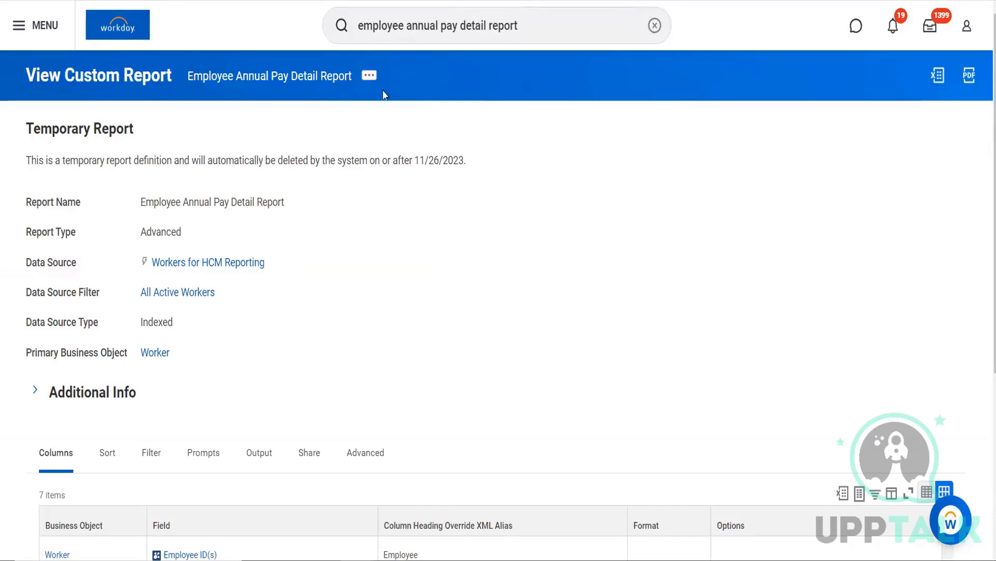
Open the custom report definition for editing and go to its columns grid.
left_click(370, 78)
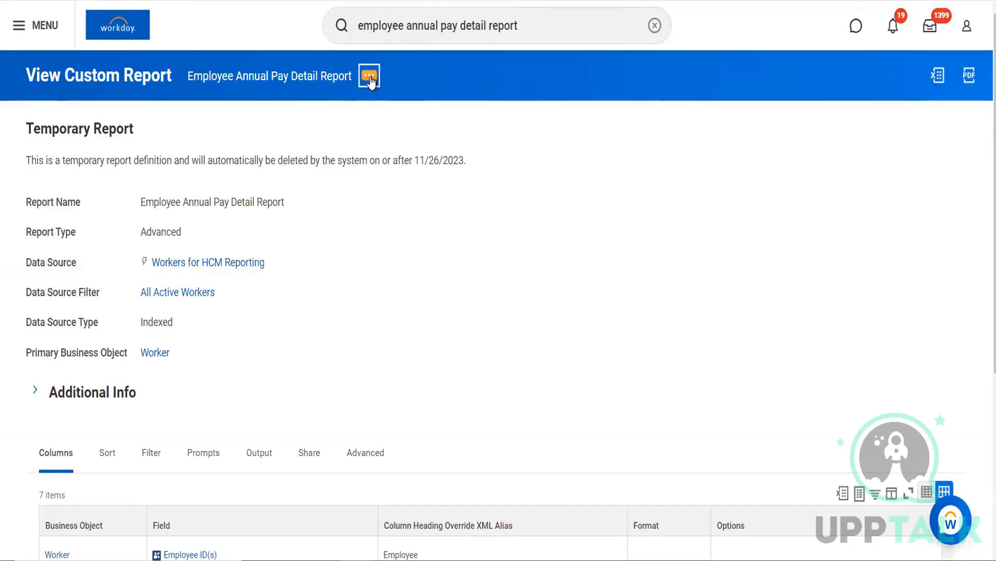
left_click(369, 78)
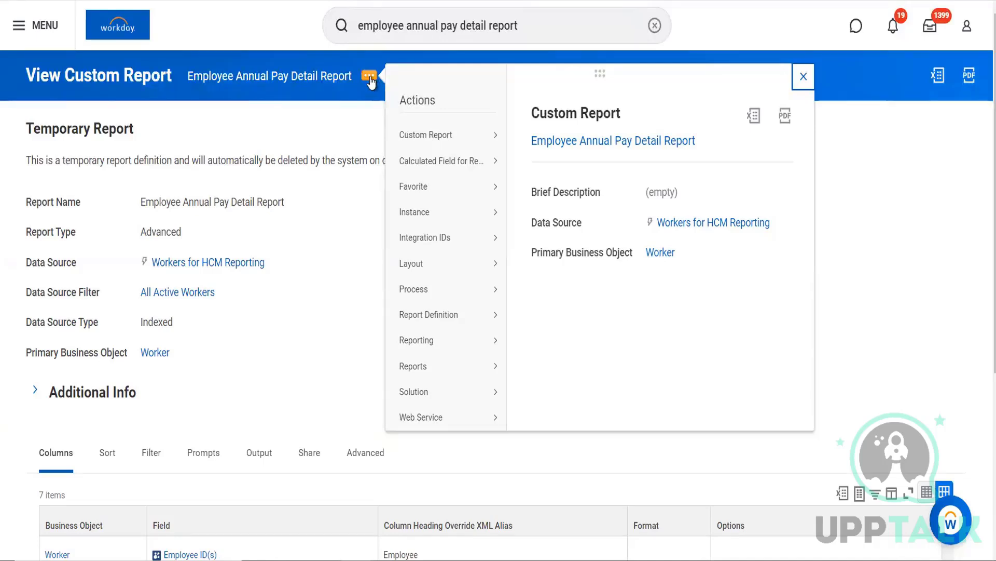
mouse_move(476, 258)
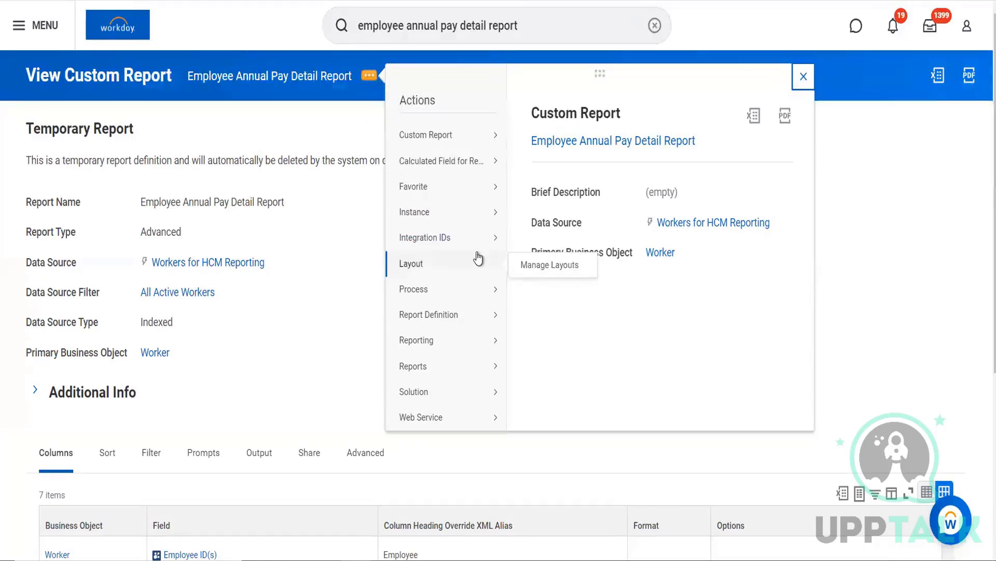
mouse_move(459, 136)
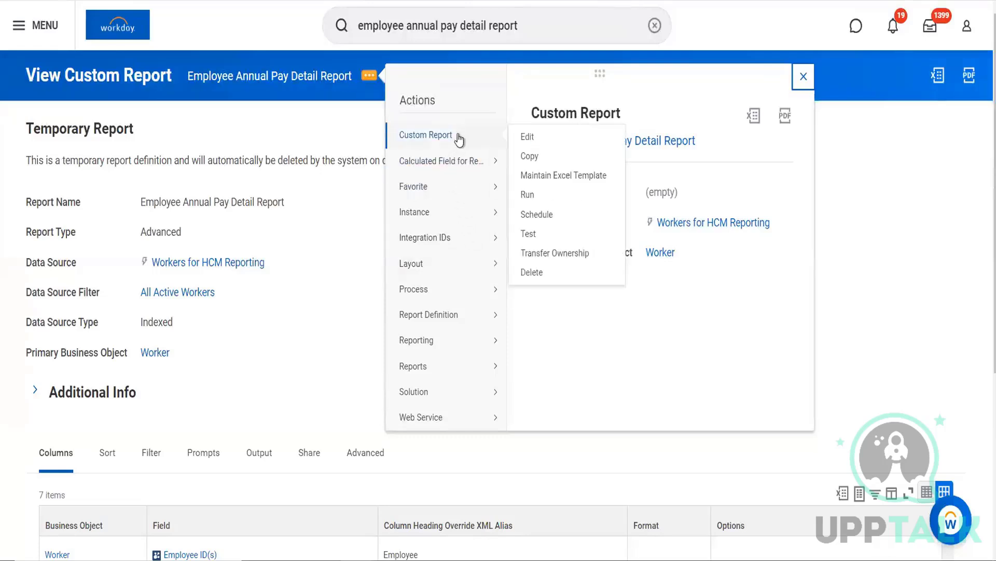
left_click(537, 135)
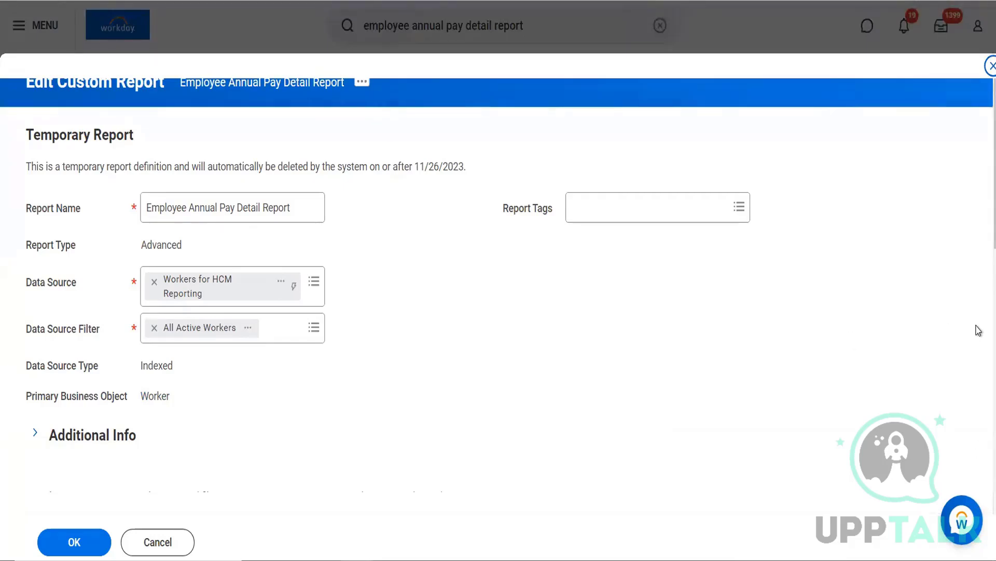
scroll(979, 330, "down", 8)
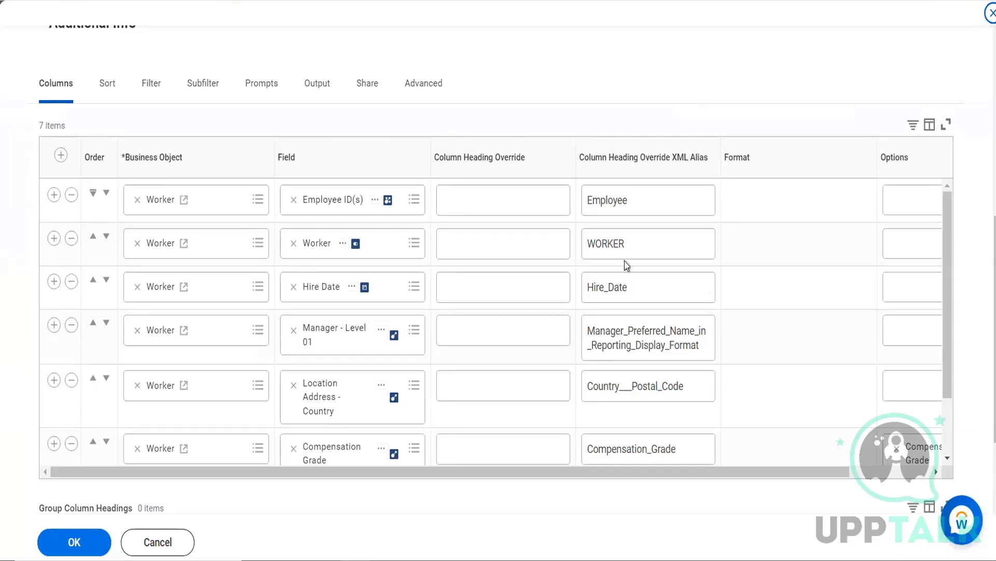
left_click(375, 201)
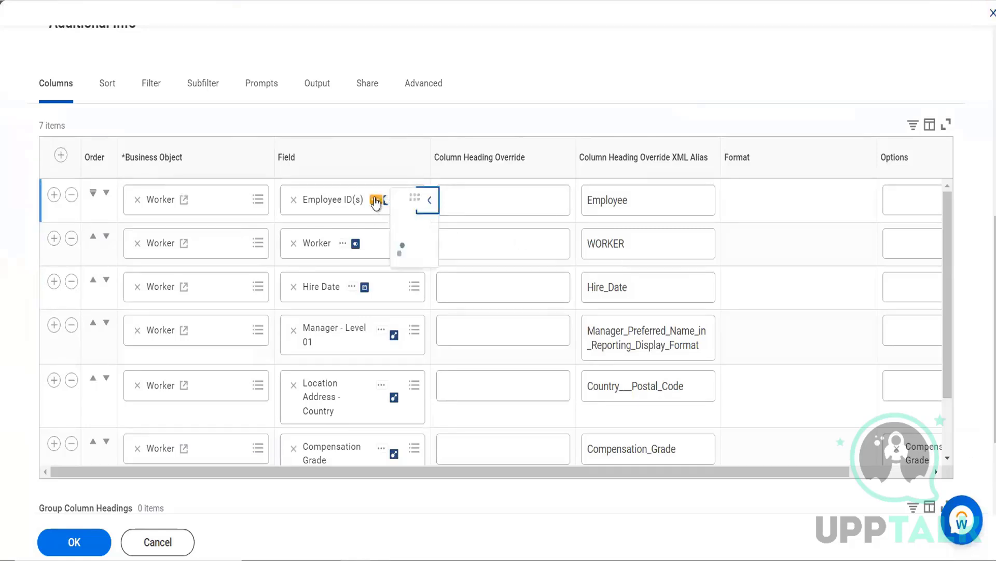
left_click(353, 167)
left_click(353, 167)
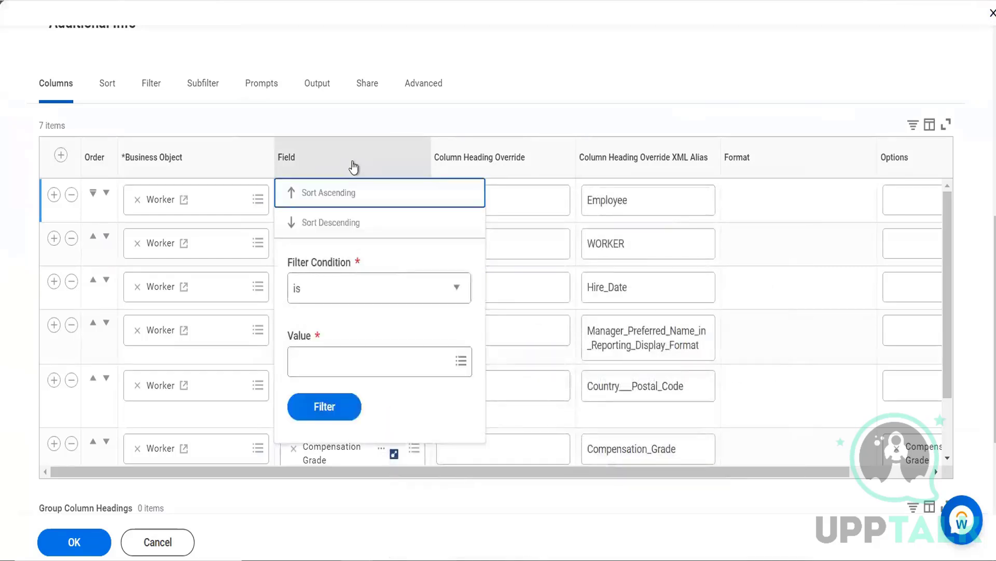
left_click(568, 81)
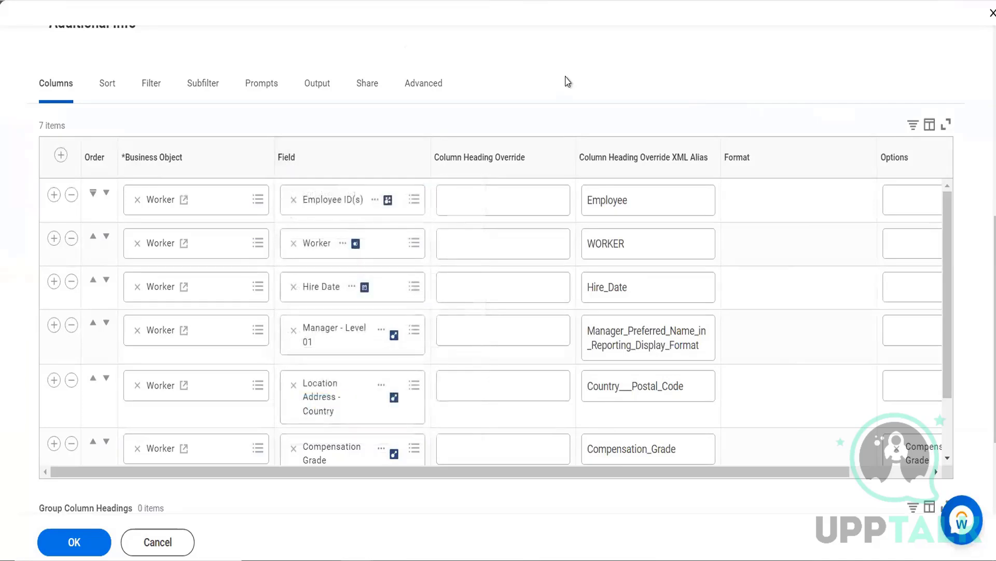
Search for "employee id" and replace the first column's Employee ID(s) field with Employee ID.
left_click(414, 201)
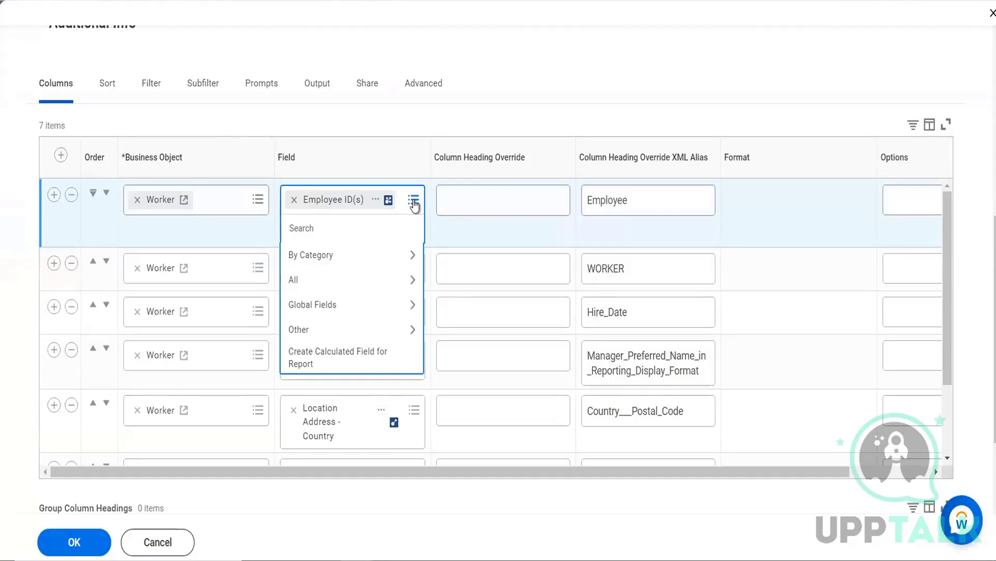
type("employee id")
key("Return")
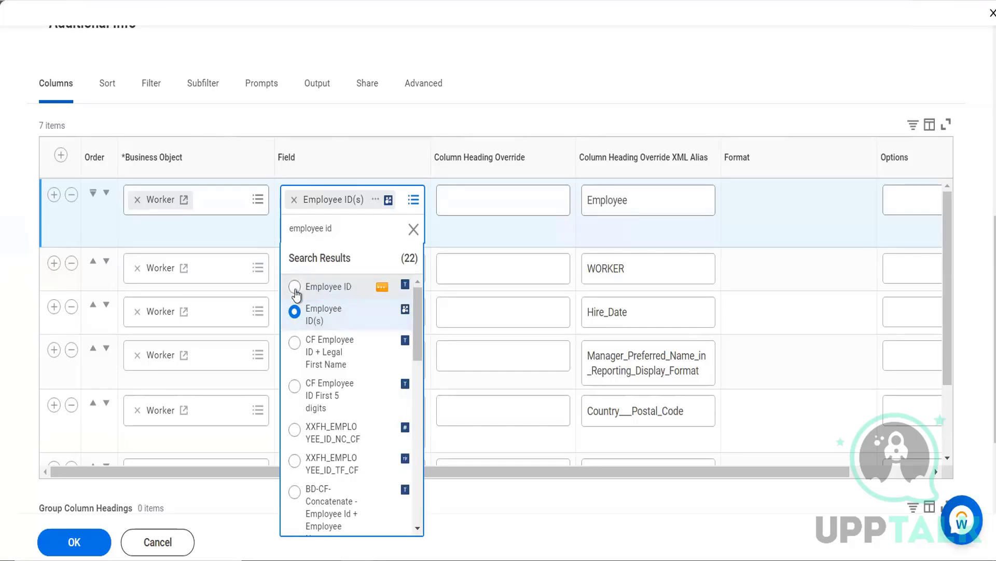
left_click(295, 289)
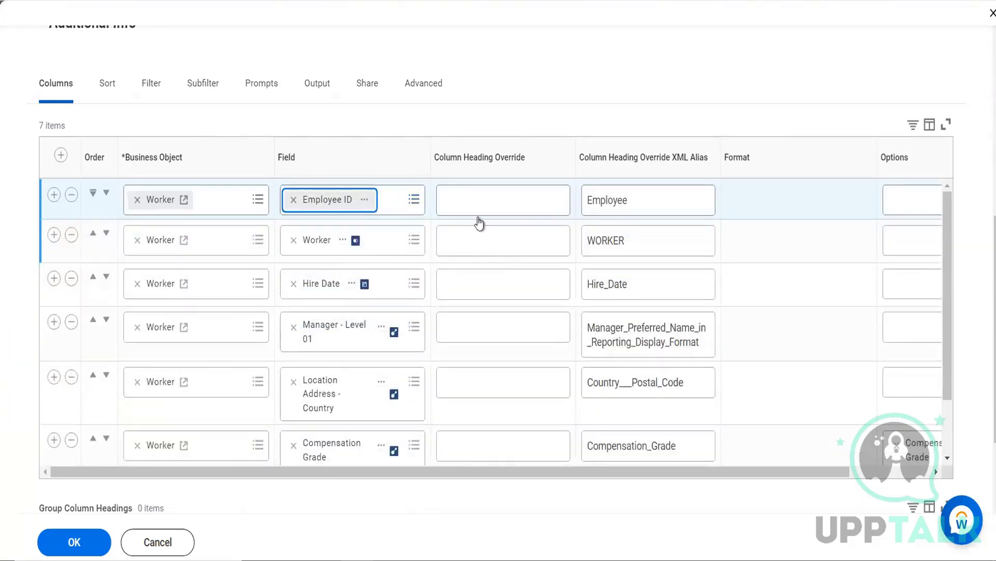
Remove the Employee ID(s) row from the report's prompt defaults.
left_click(263, 83)
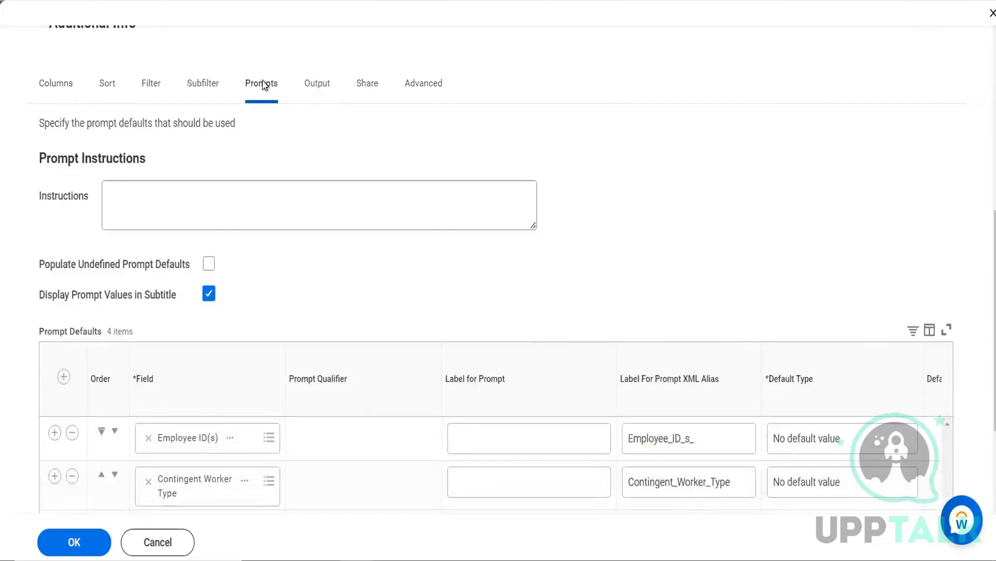
left_click(154, 200)
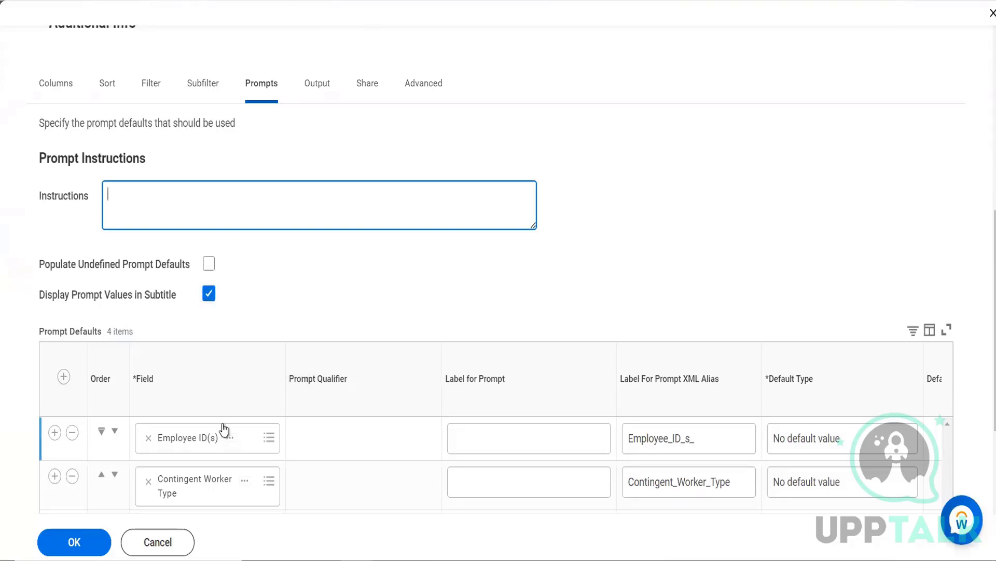
left_click(73, 433)
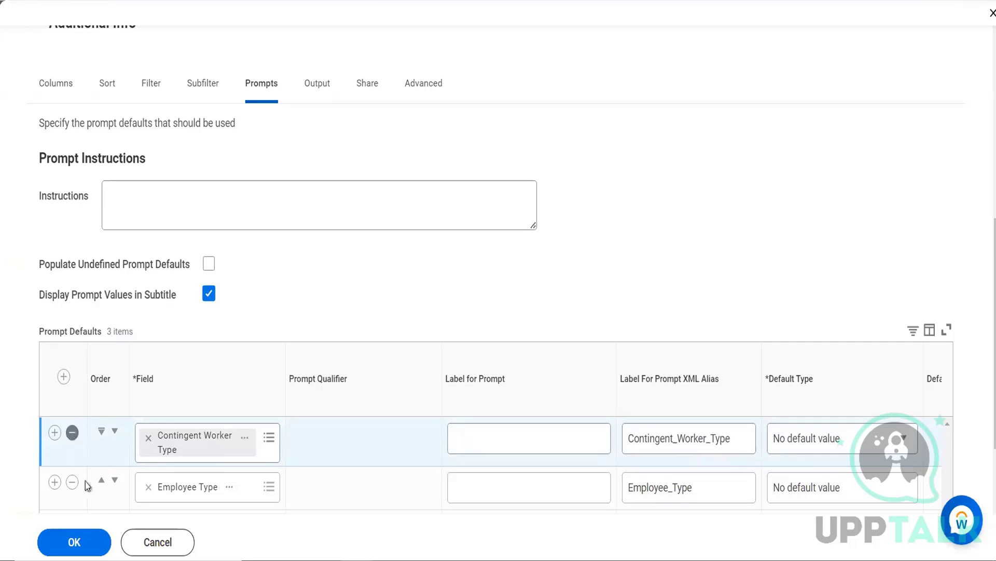
Submit the edited report, review the XML alias alerts and remaining prompts, and save the definition despite the alerts.
left_click(86, 548)
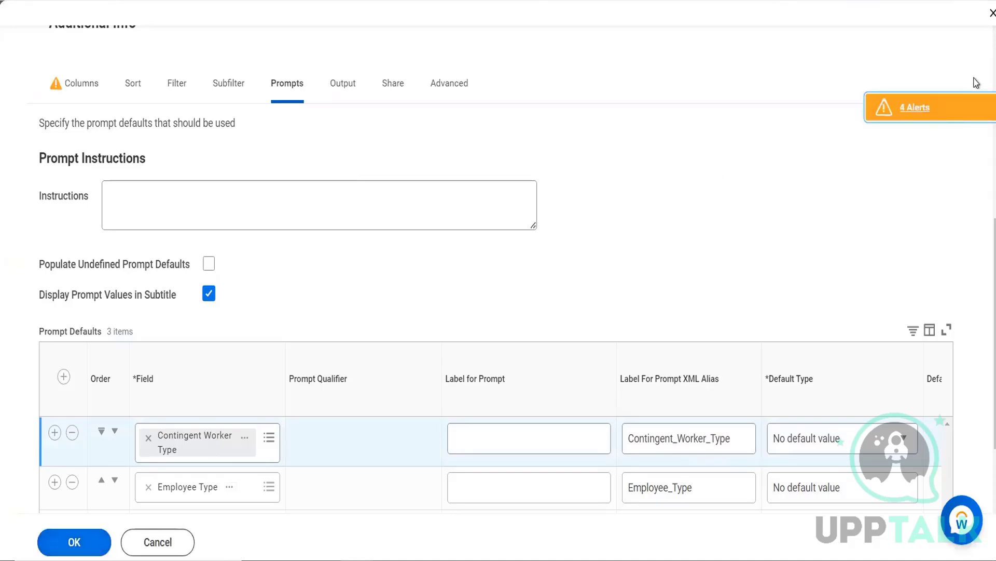
left_click(915, 109)
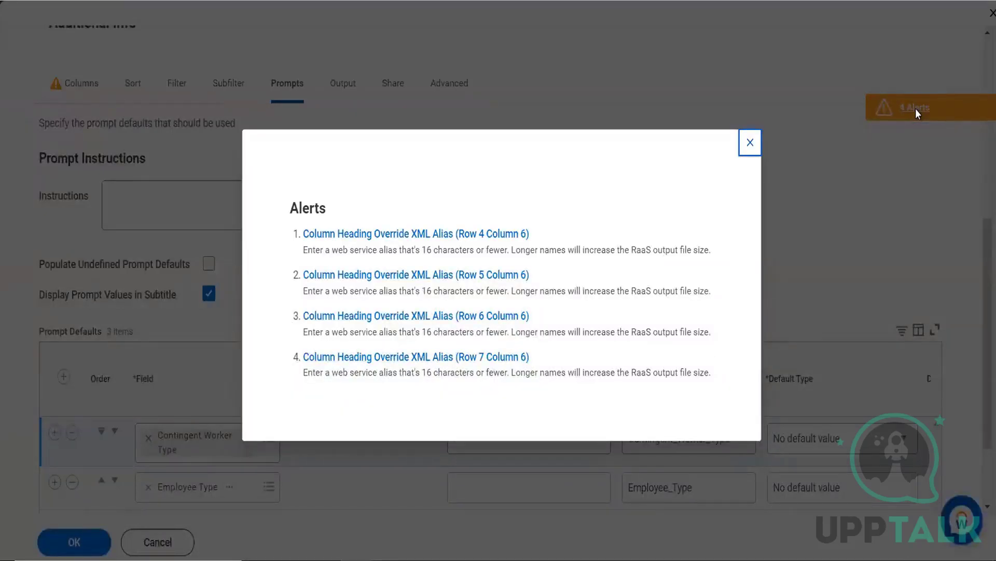
left_click(750, 142)
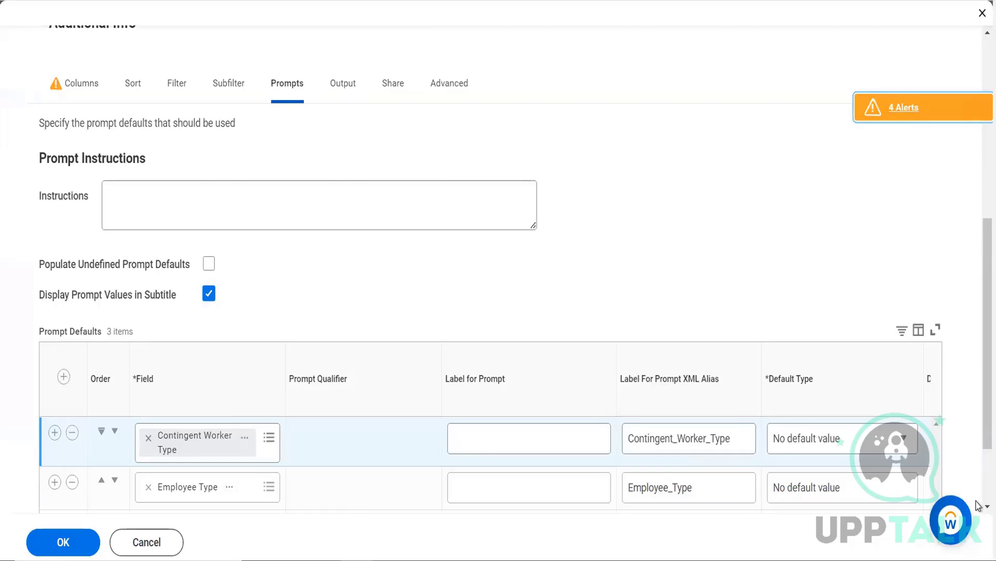
scroll(978, 506, "down", 2)
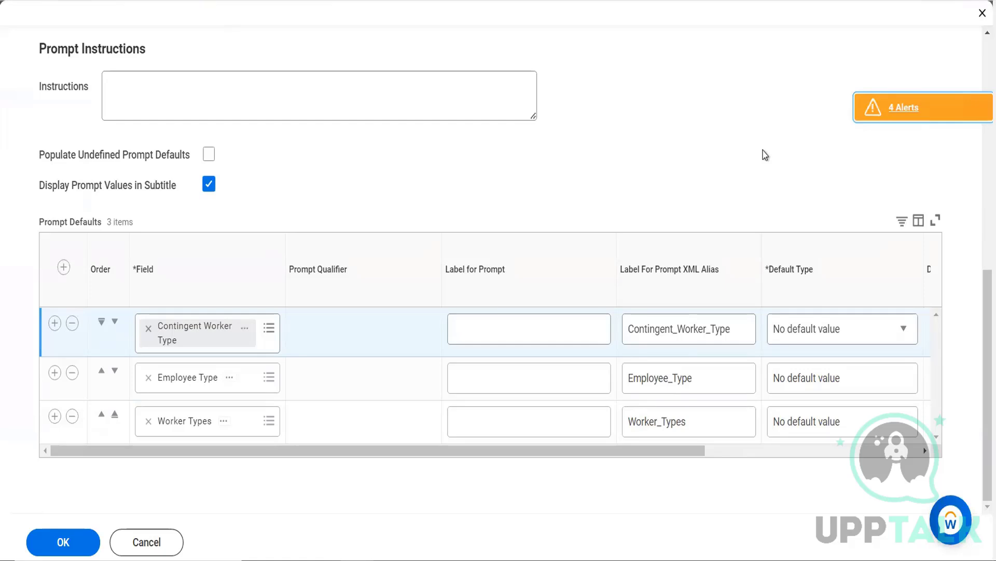
left_click(81, 545)
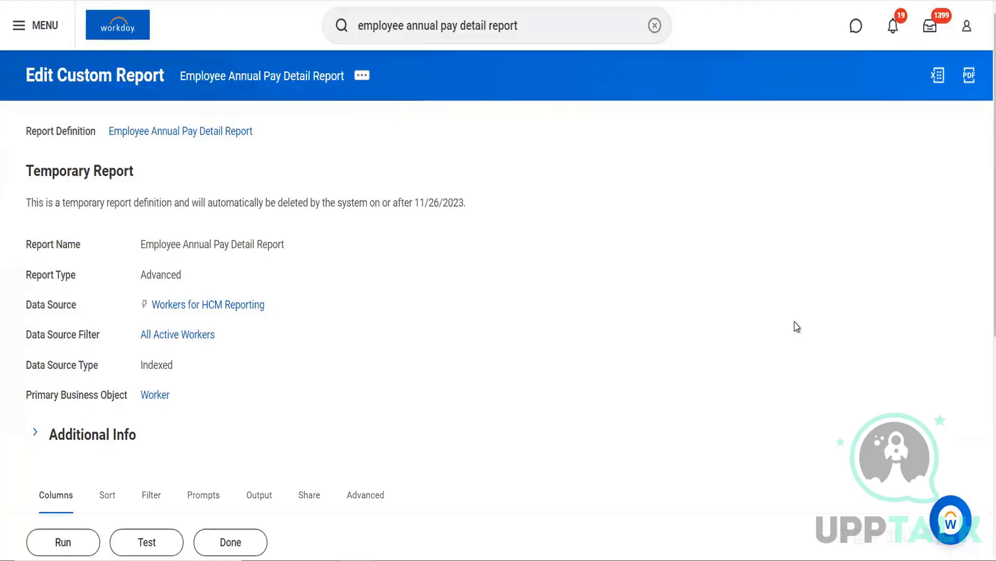
Run the saved report to check its prompts, and cancel without running it.
mouse_move(145, 308)
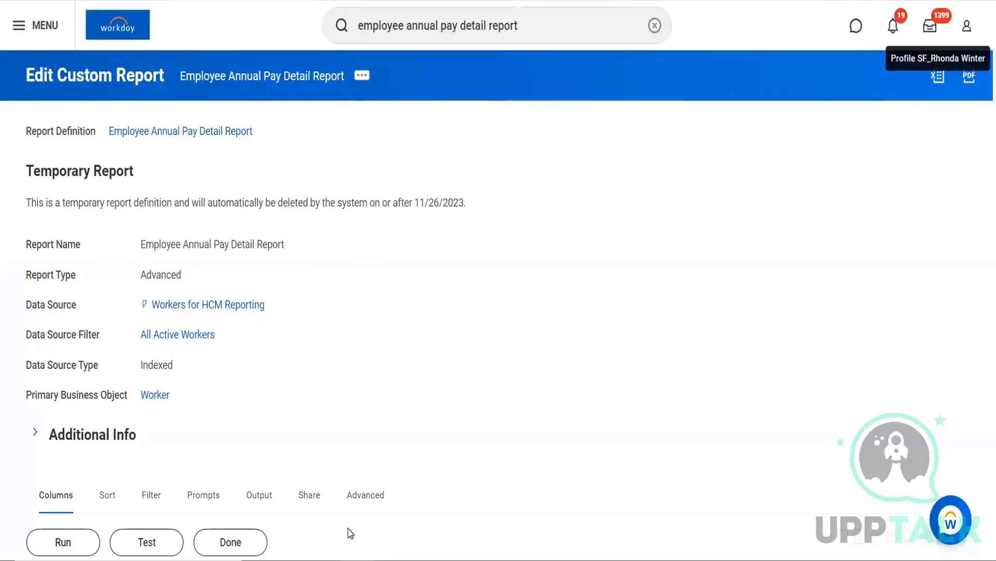
left_click(56, 544)
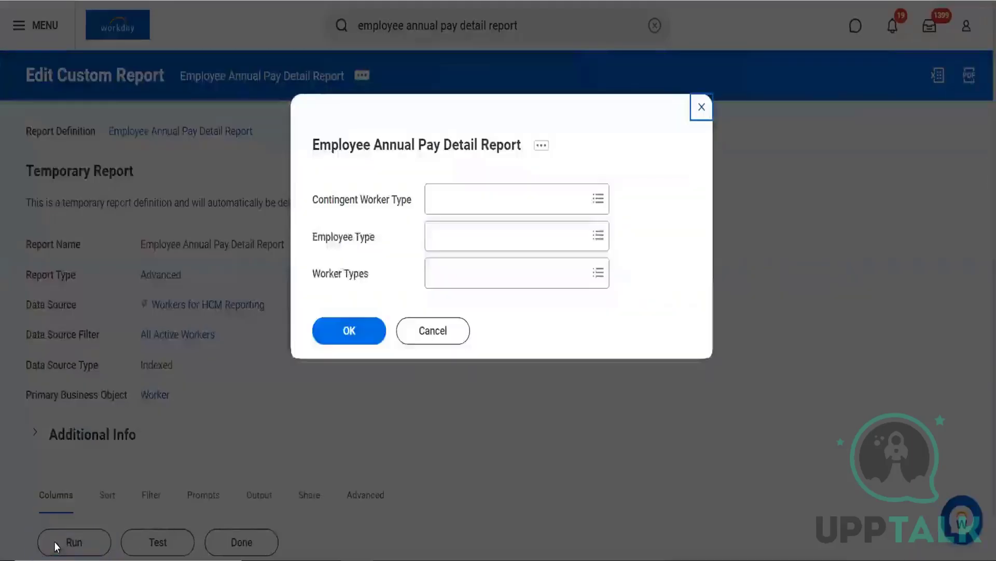
left_click(434, 332)
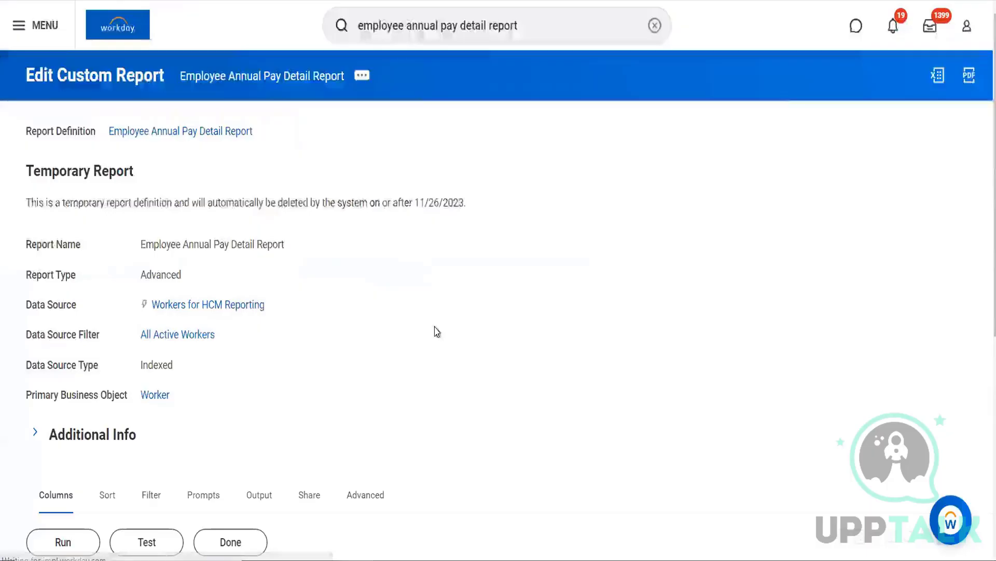
Cancel the reopened edit form and review the column fields in the report definition.
left_click(728, 300)
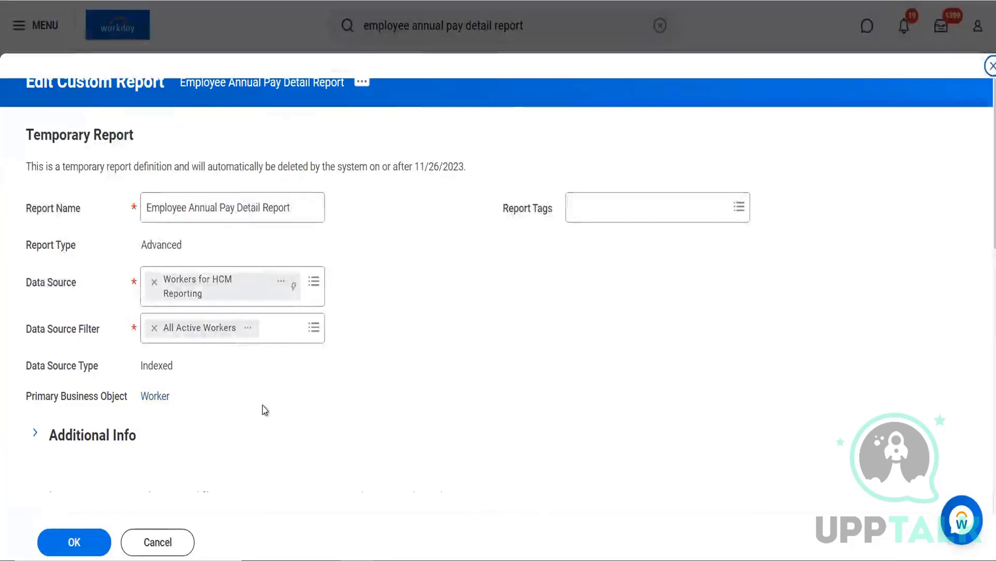
left_click(155, 545)
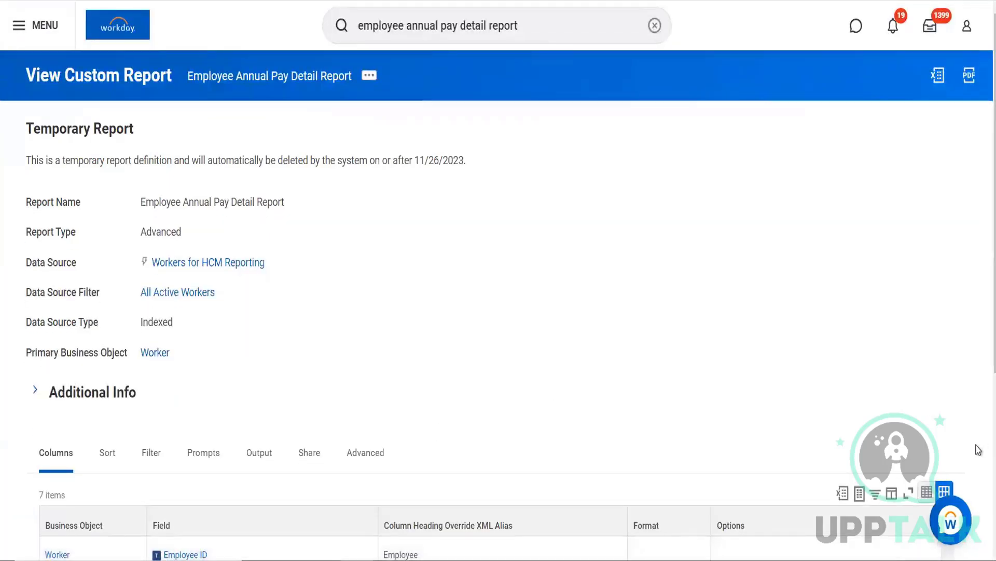
scroll(979, 471, "down", 5)
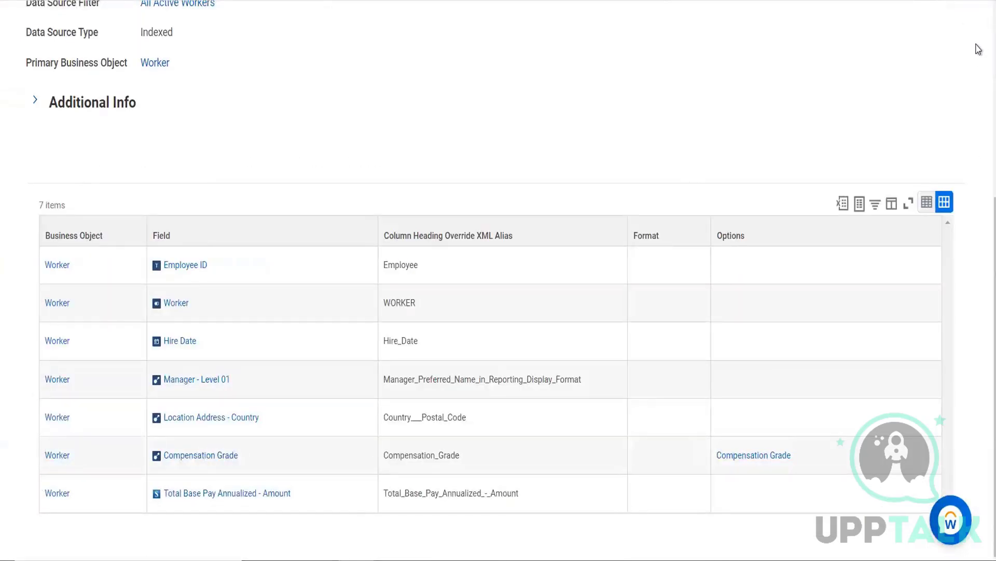
Test the Employee Annual Pay Detail Report with the worker type prompts left blank.
scroll(978, 48, "up", 5)
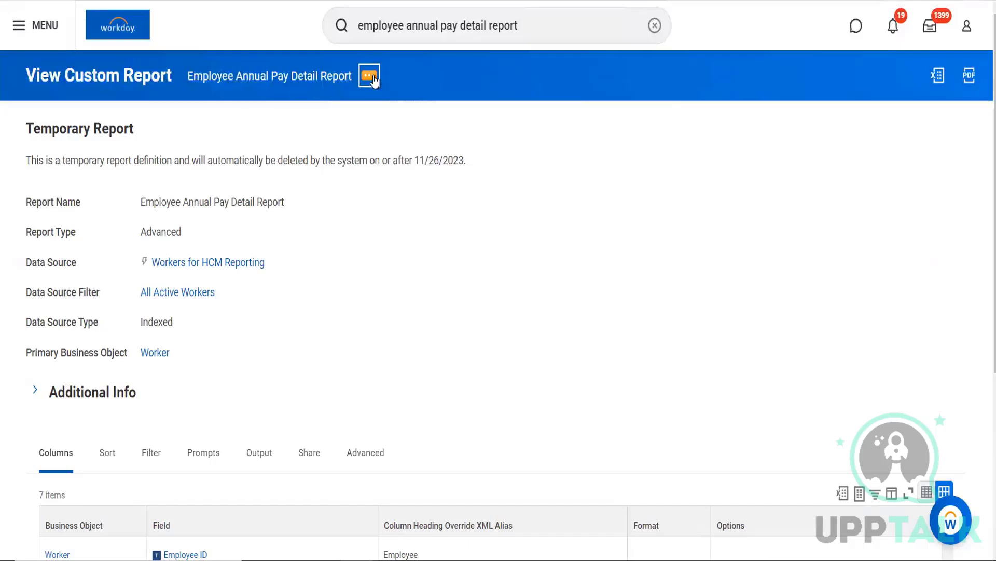
left_click(371, 77)
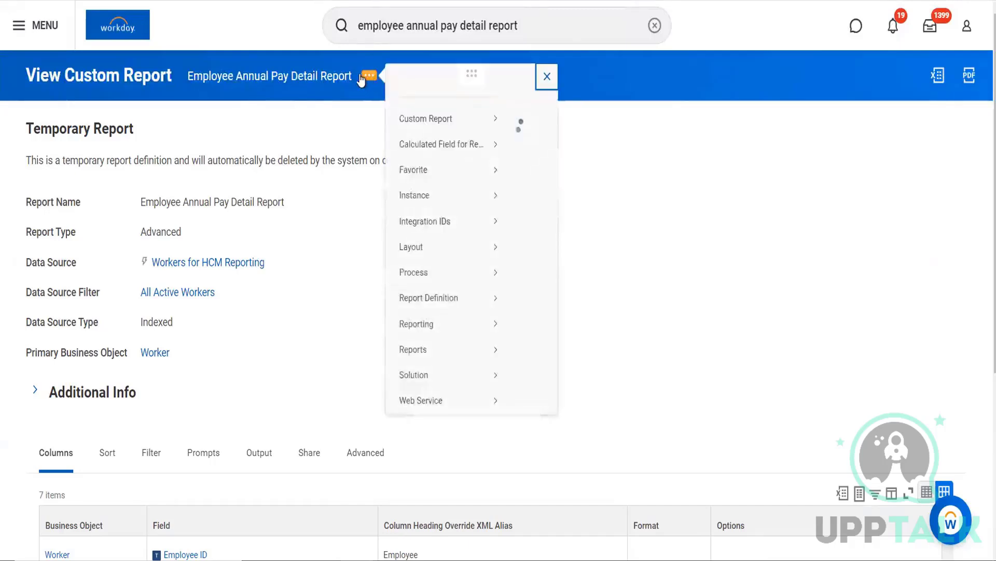
mouse_move(474, 122)
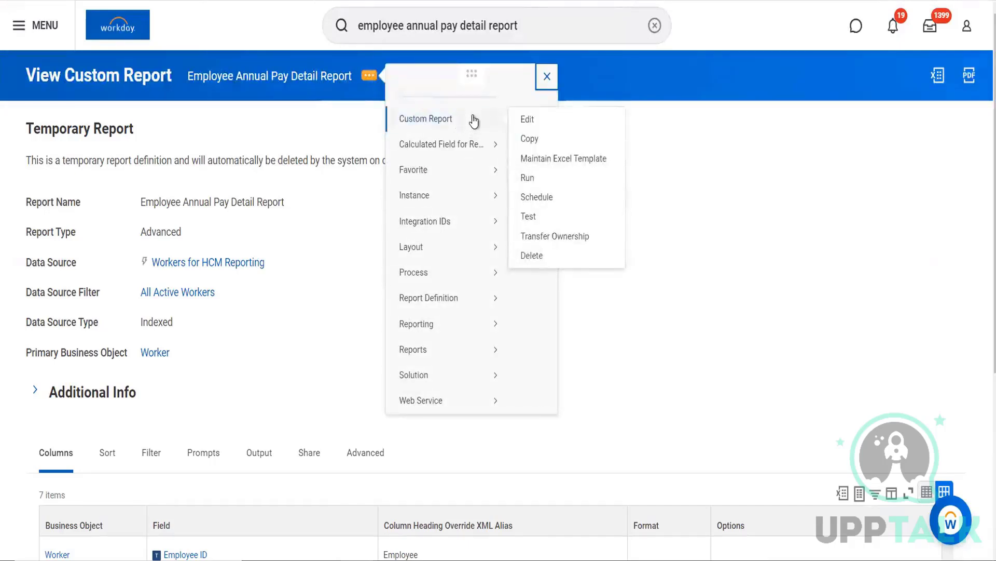
left_click(535, 224)
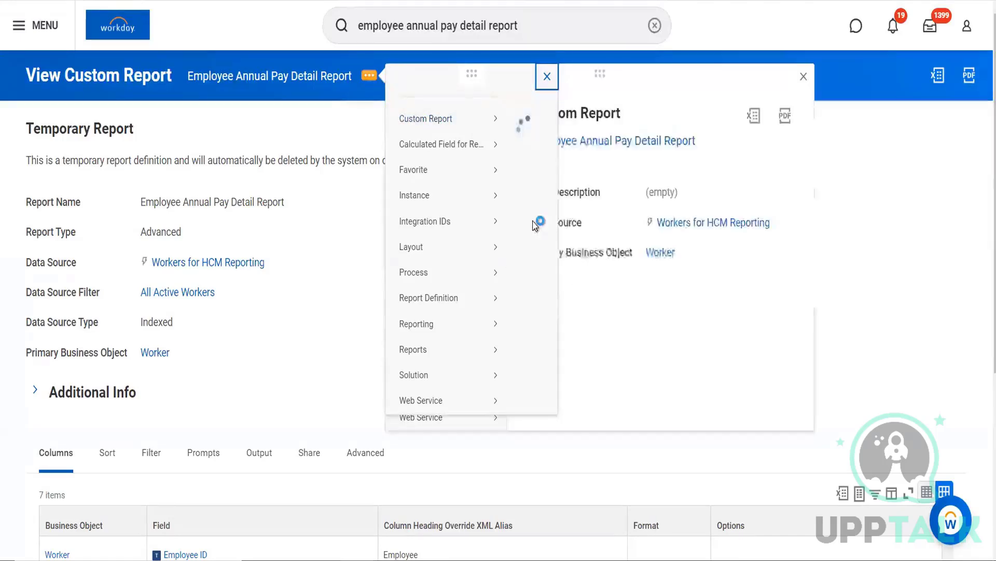
mouse_move(483, 127)
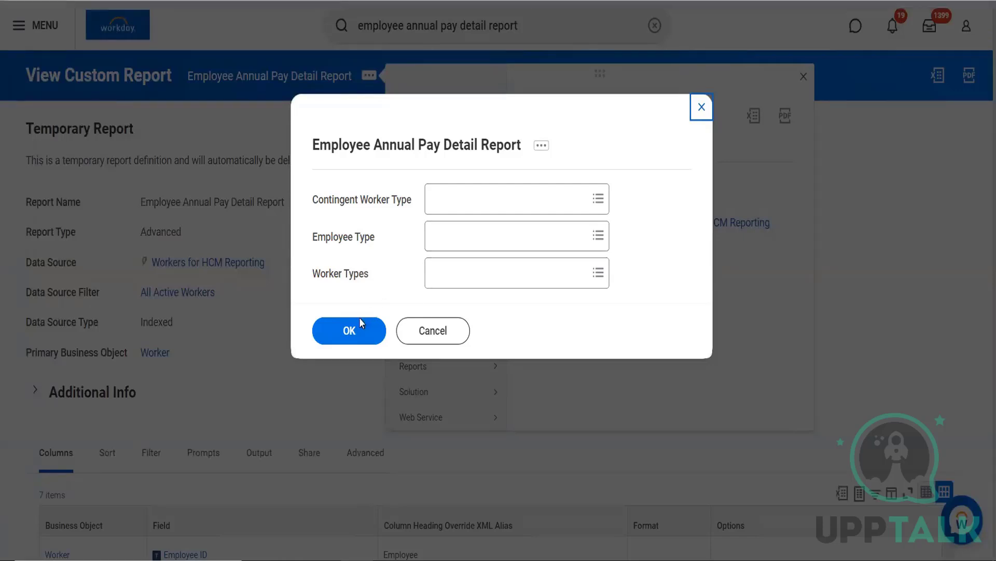
left_click(352, 330)
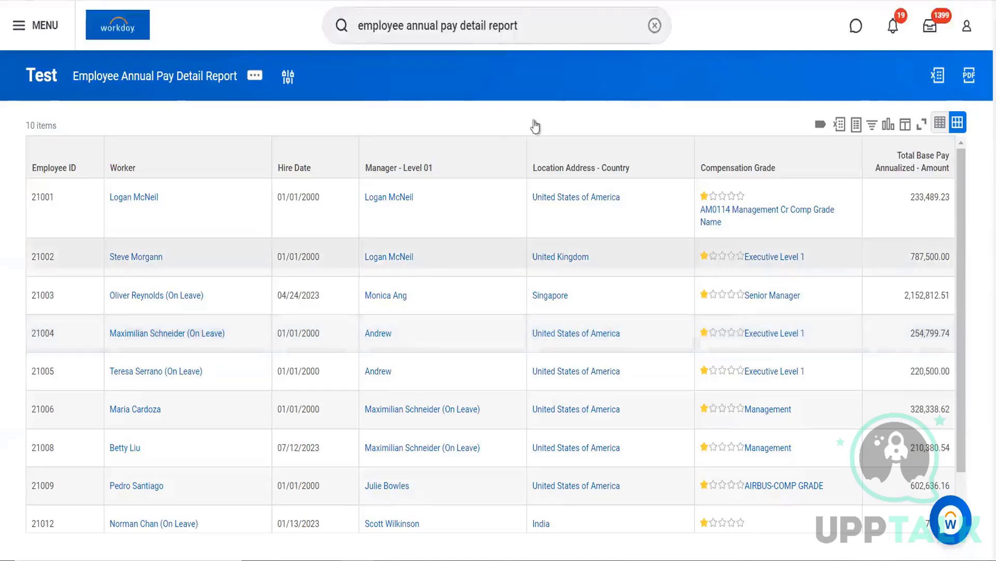
Export the test results to Excel and download the document, and try the results grid's filter and chart options.
left_click(839, 124)
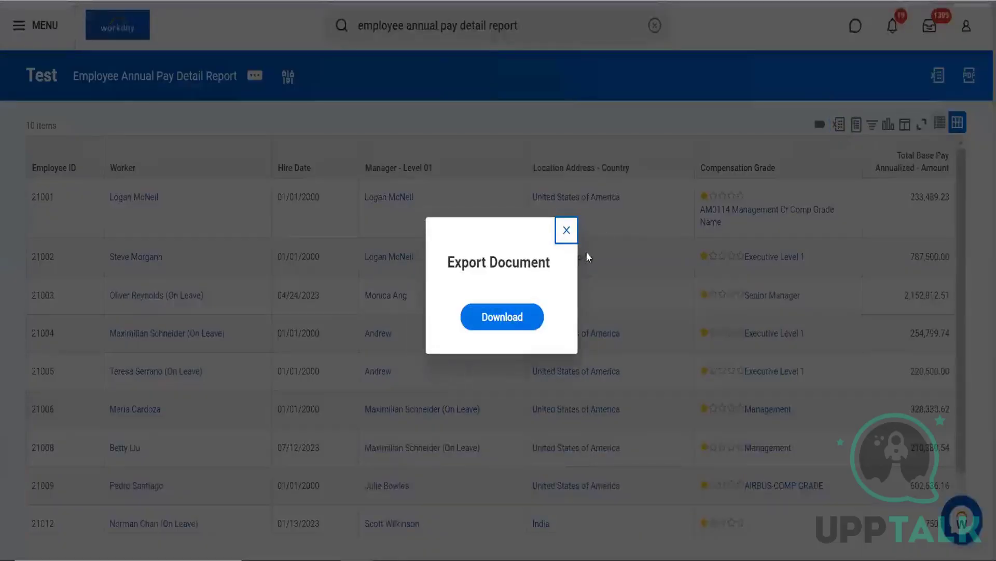
left_click(509, 318)
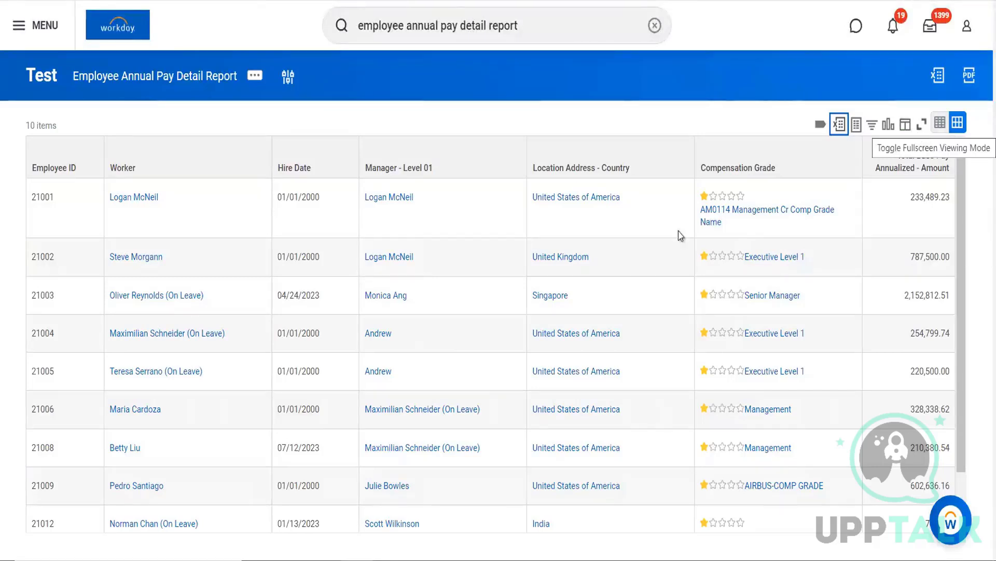
left_click(872, 126)
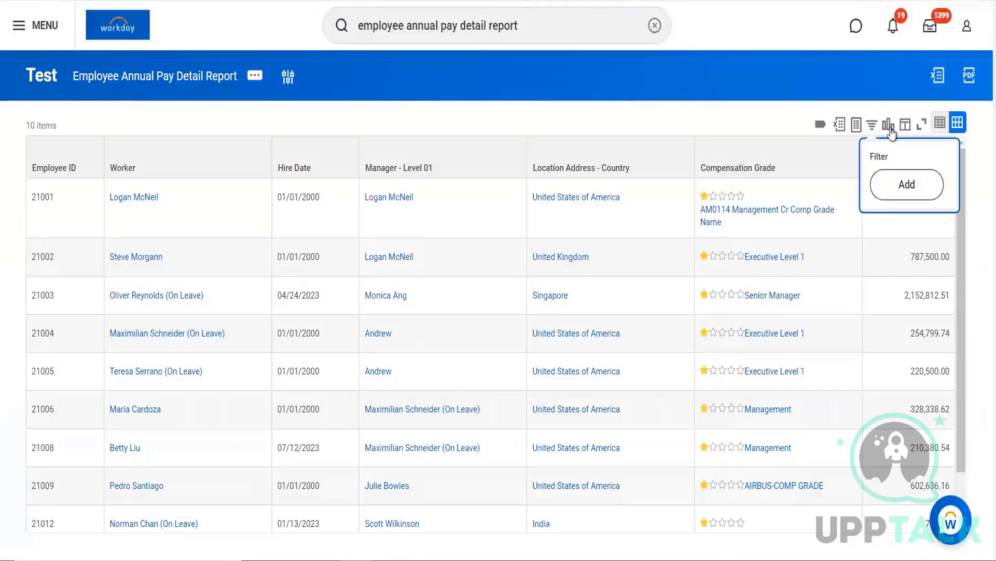
left_click(890, 128)
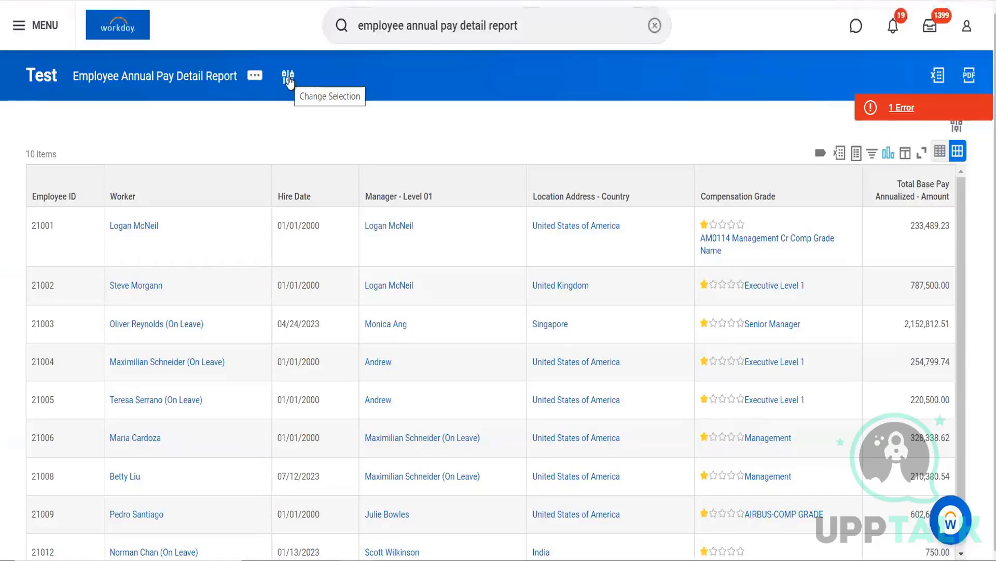
Open the Employee Annual Pay Detail Report definition for editing from the test results.
left_click(254, 78)
left_click(254, 78)
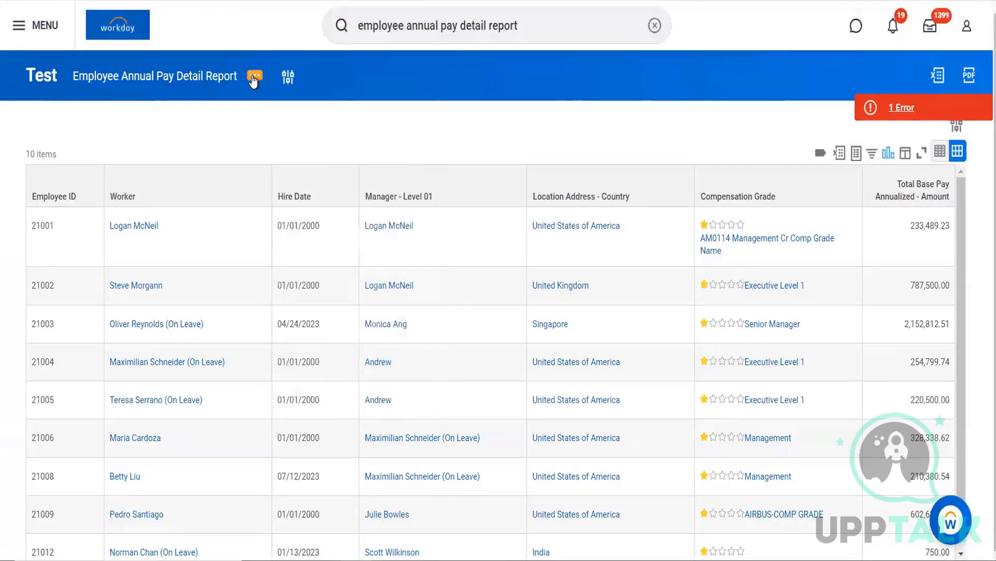
left_click(254, 78)
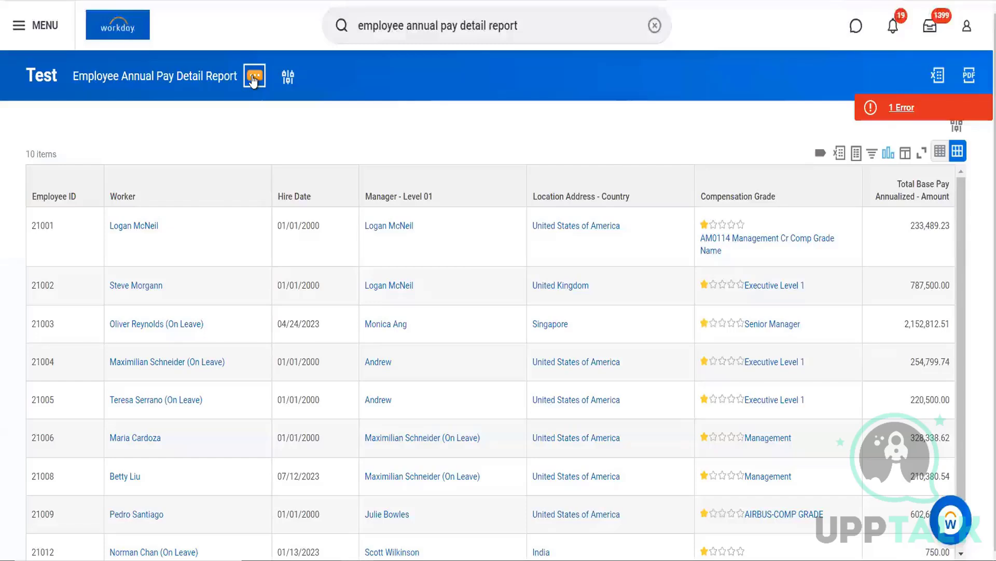
left_click(255, 78)
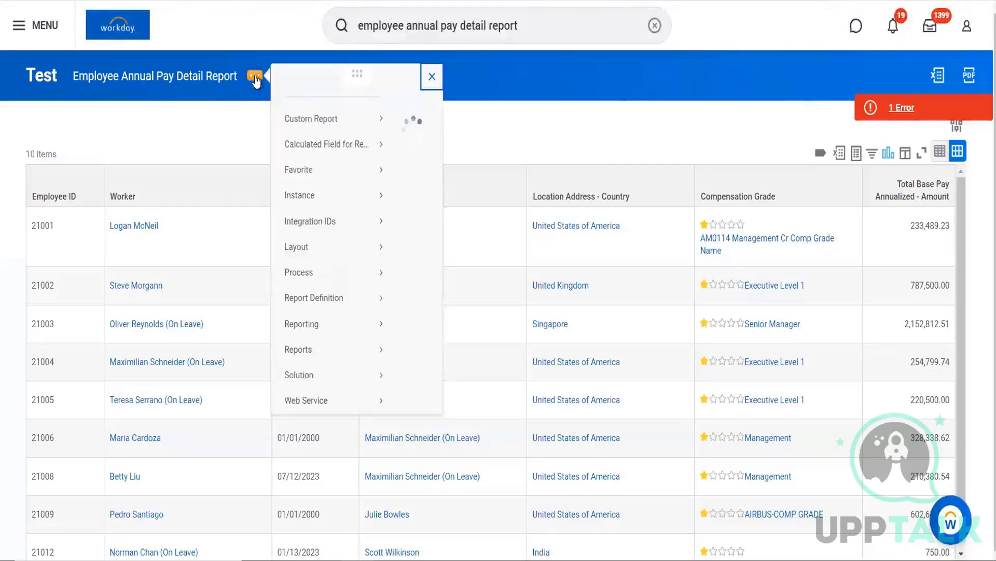
mouse_move(336, 144)
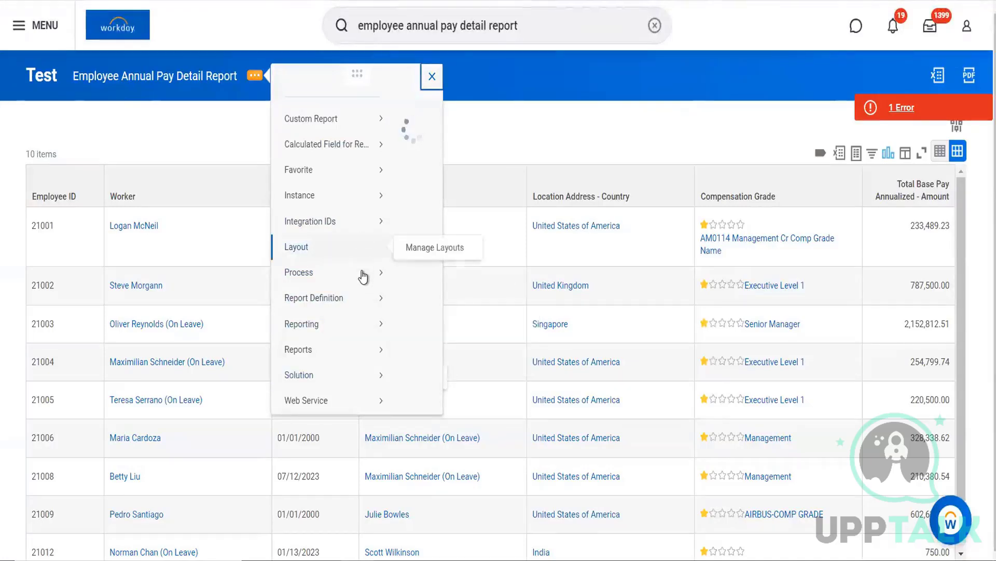
left_click(362, 293)
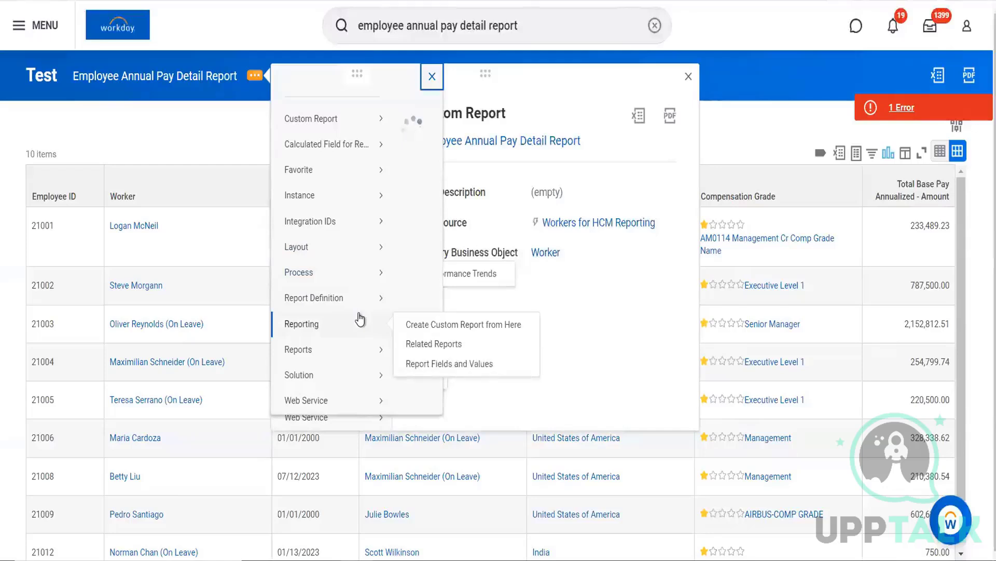
mouse_move(383, 125)
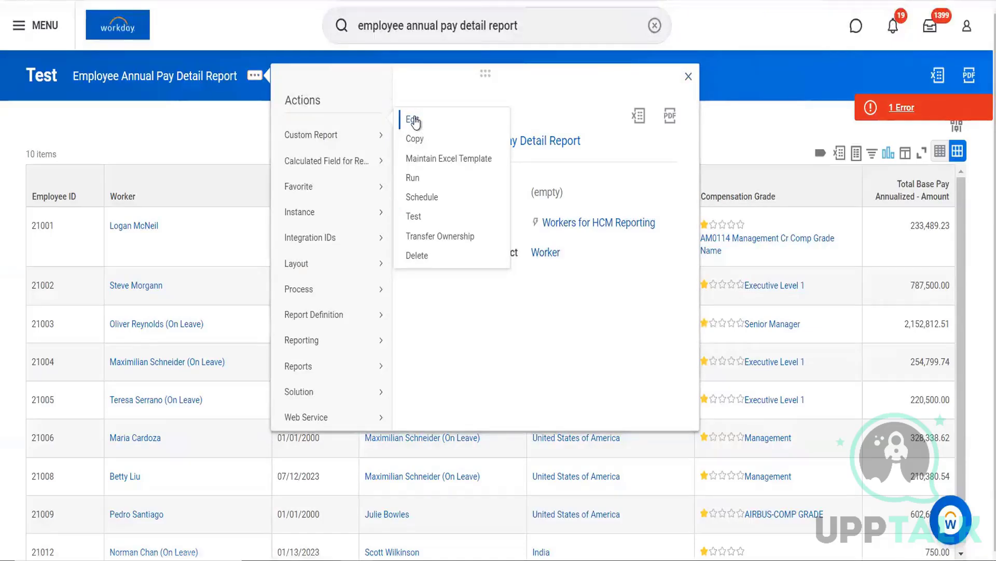
left_click(414, 121)
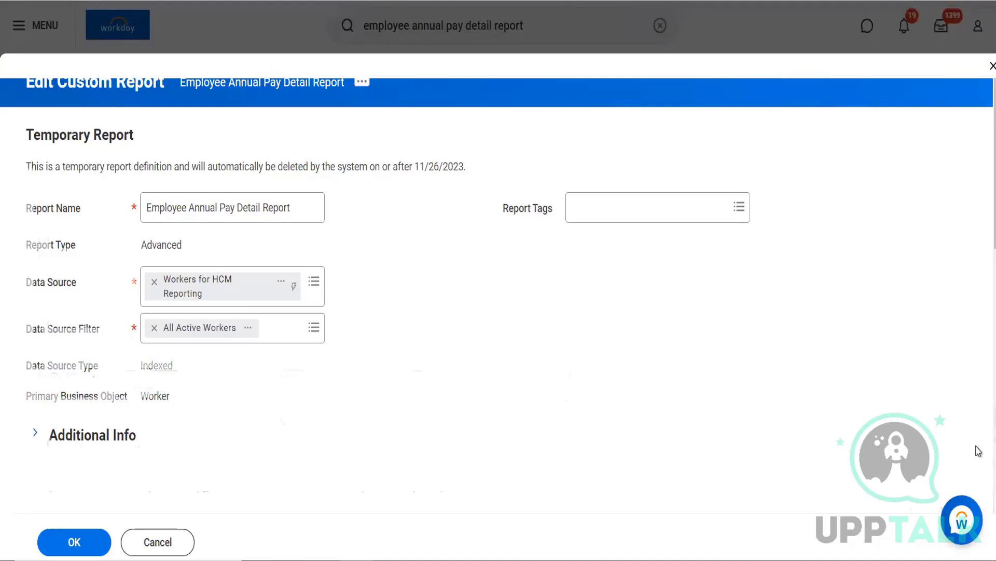
Review the report's column fields, XML aliases and prompt defaults in the edit form.
scroll(978, 451, "down", 8)
scroll(978, 451, "down", 2)
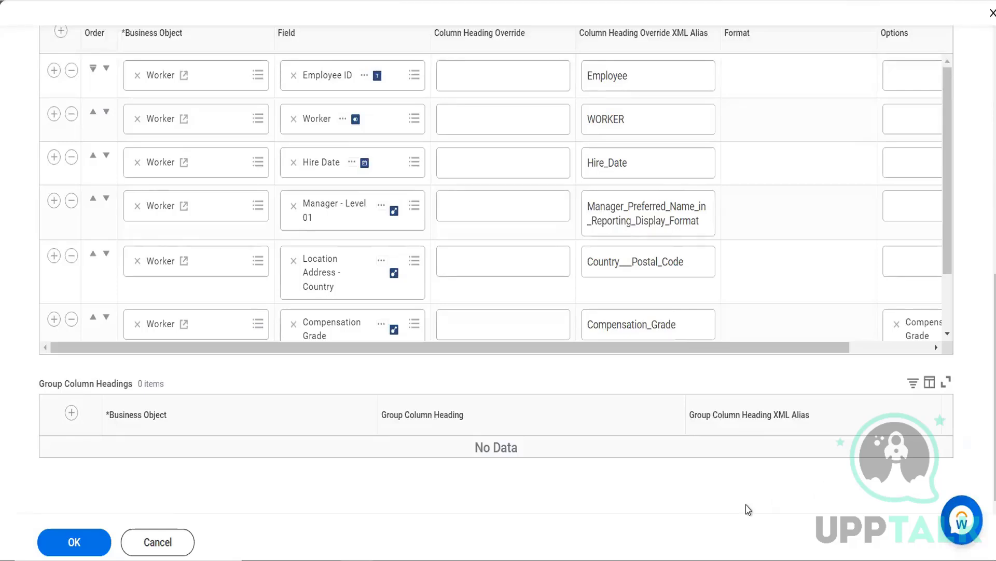
scroll(748, 509, "up", 2)
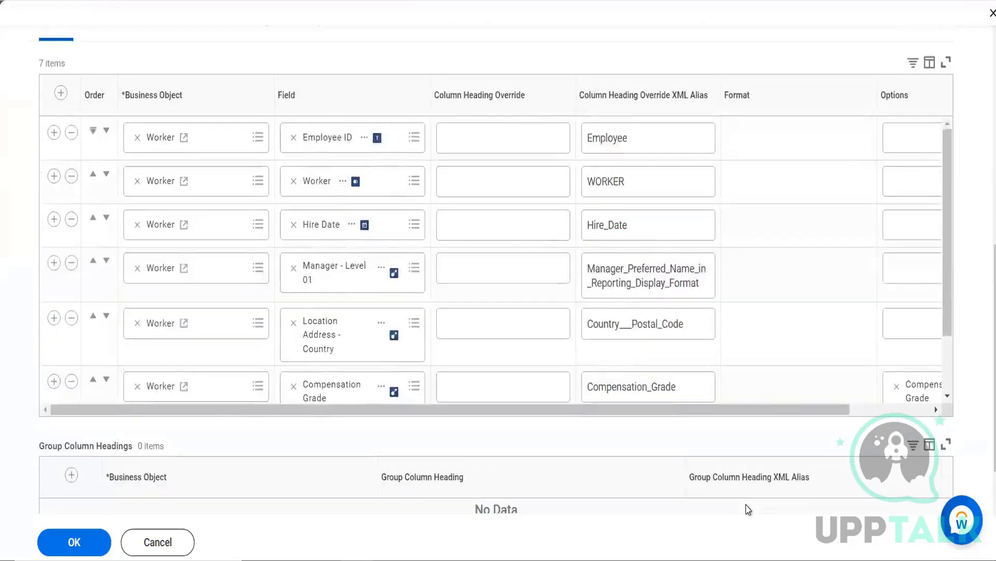
scroll(749, 508, "down", 1)
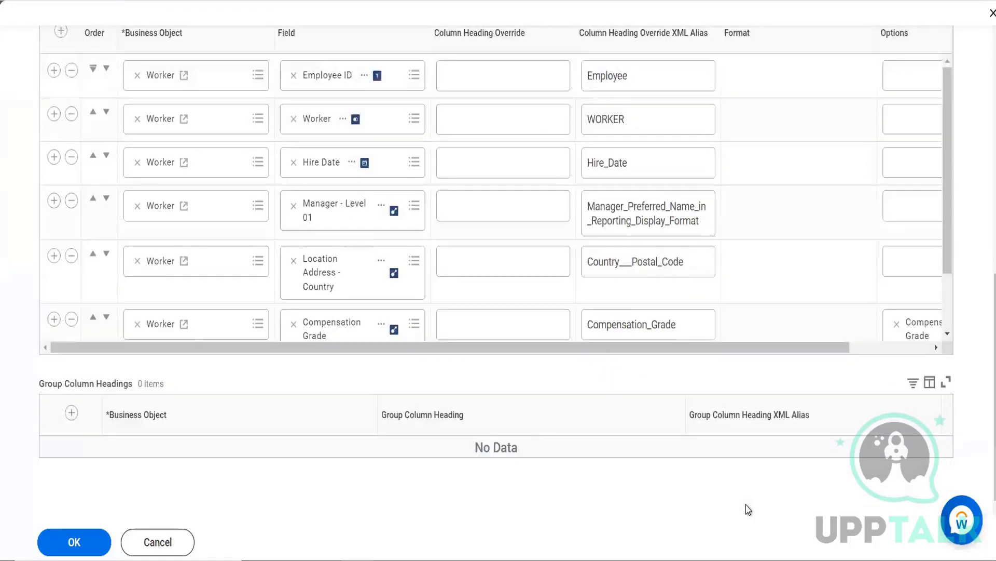
scroll(748, 508, "up", 3)
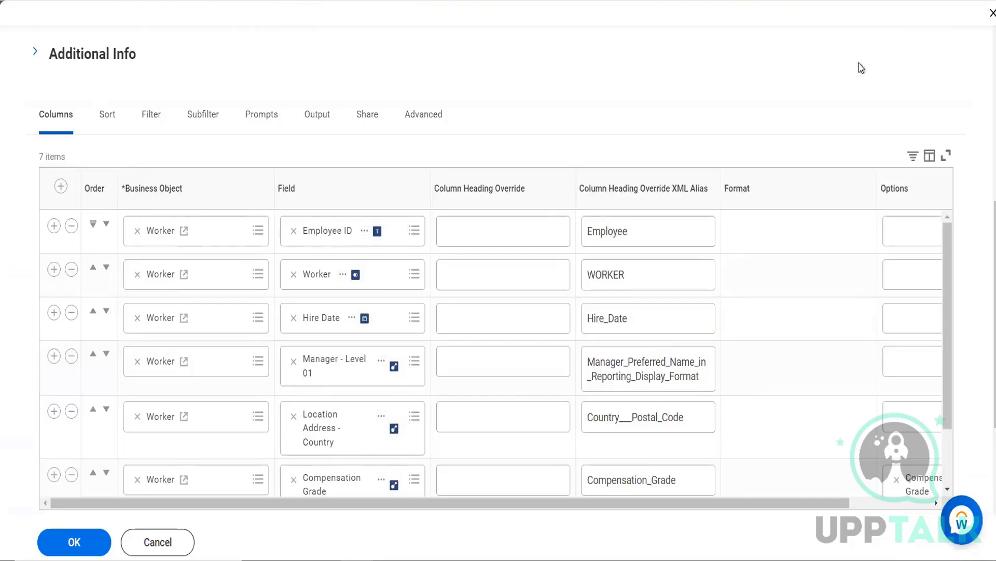
left_click(259, 120)
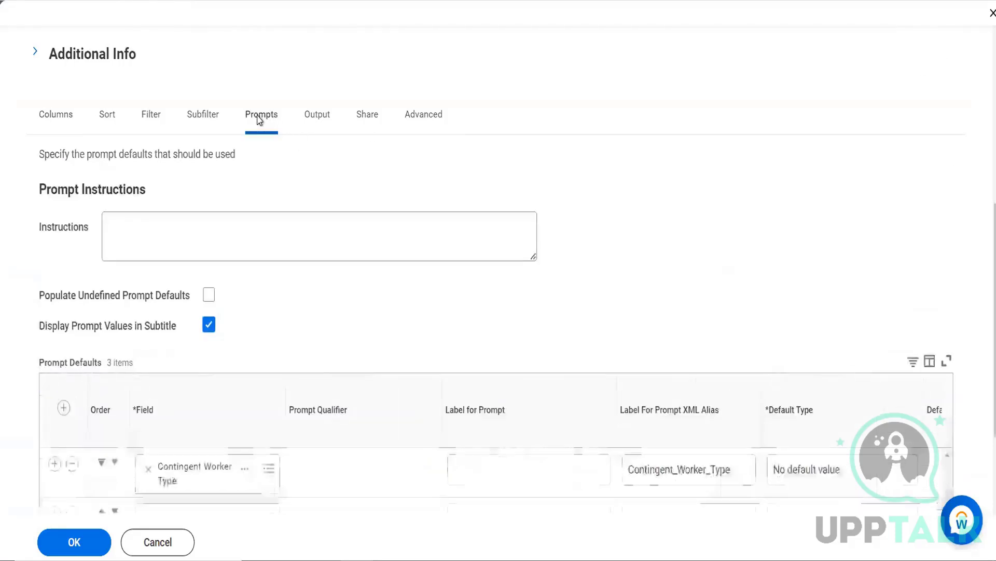
Set the report definition's sharing option to Share with specific authorized groups and users.
left_click(376, 123)
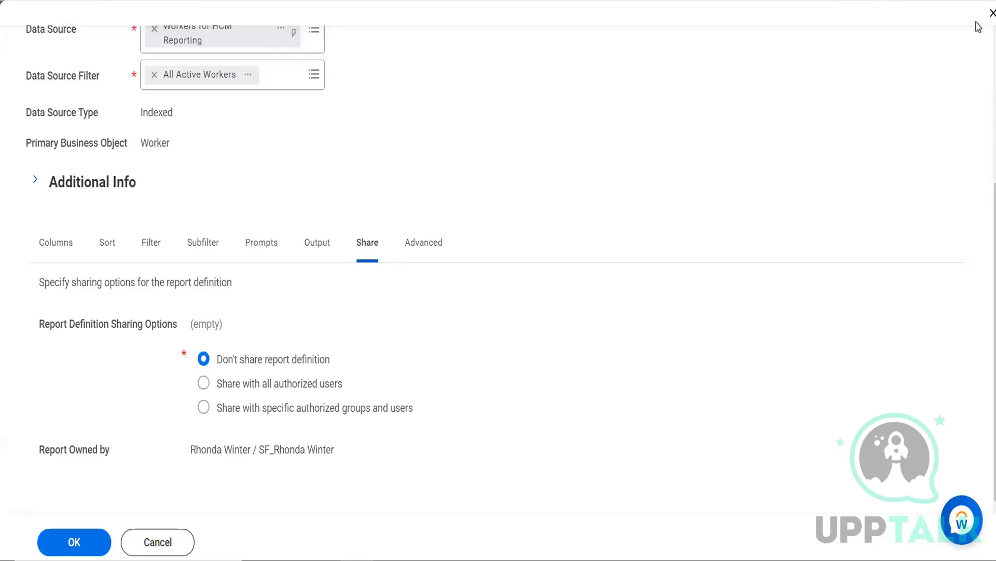
scroll(978, 54, "up", 4)
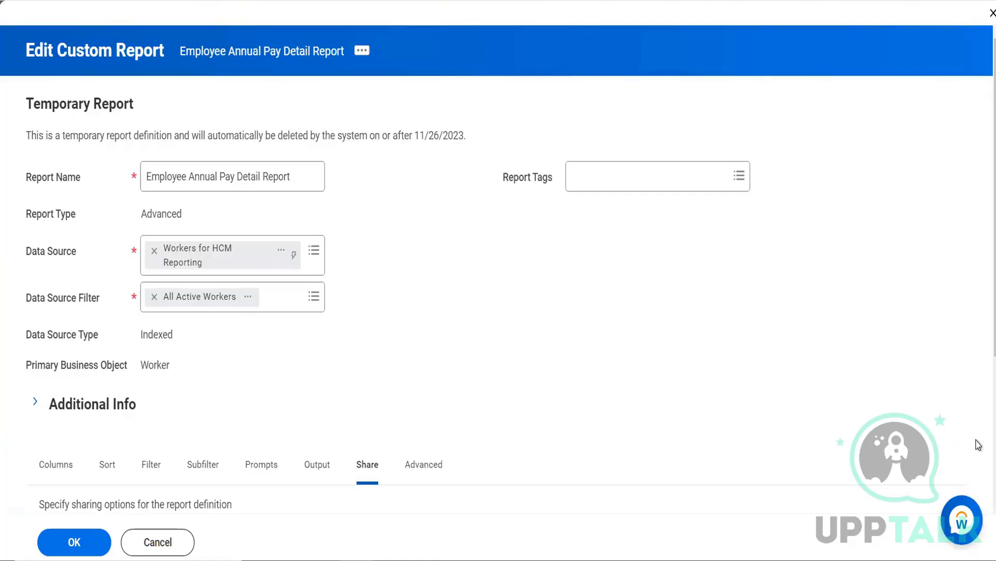
scroll(979, 443, "down", 4)
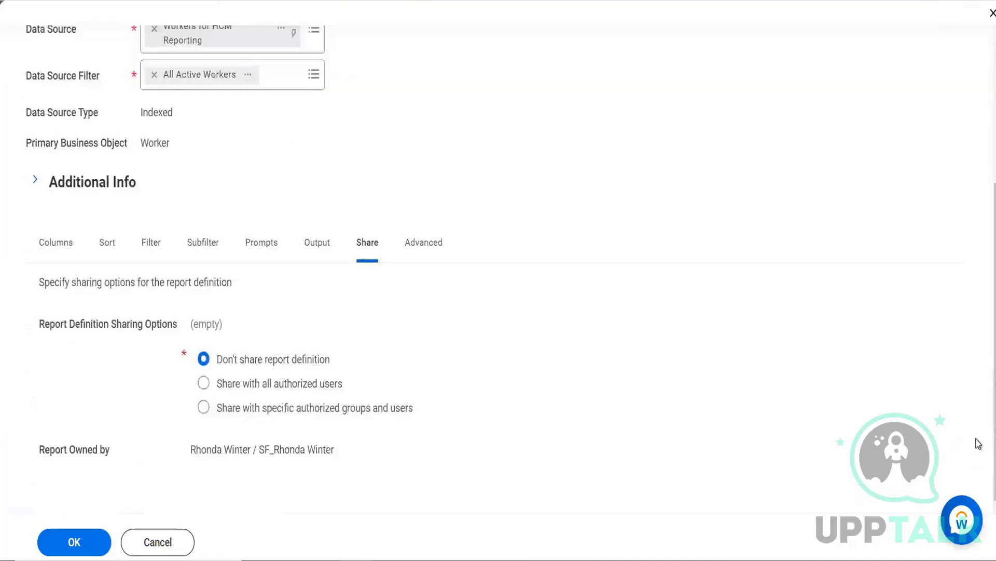
left_click(205, 408)
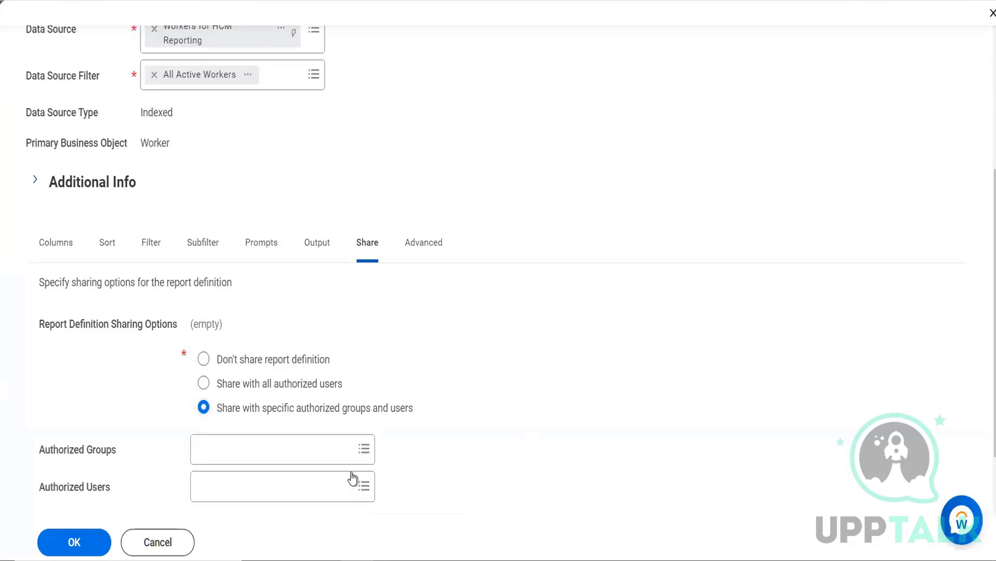
Search the authorized groups for "worker", and add and remove the Workers in Management Team group.
left_click(365, 449)
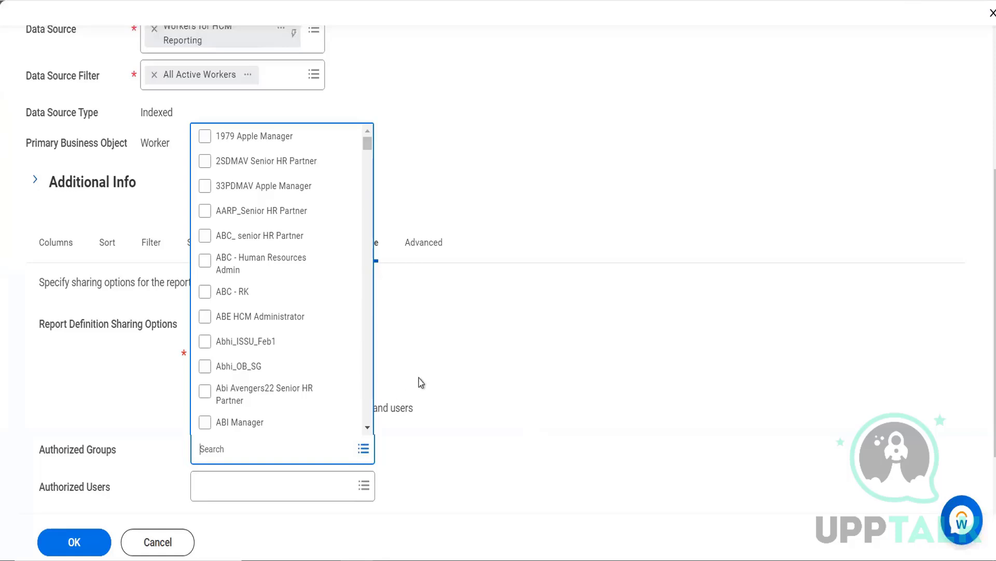
type("worker")
key("Return")
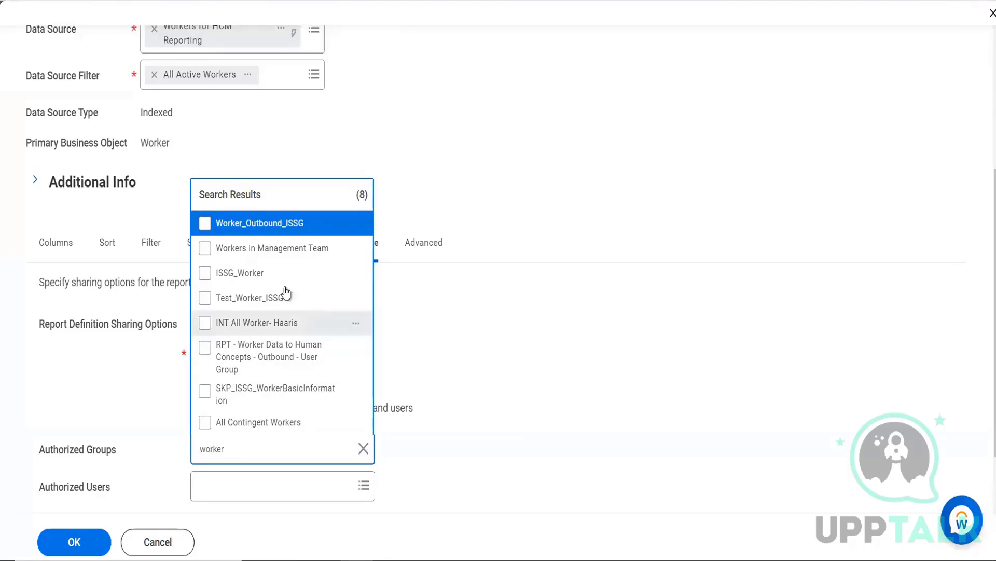
left_click(211, 248)
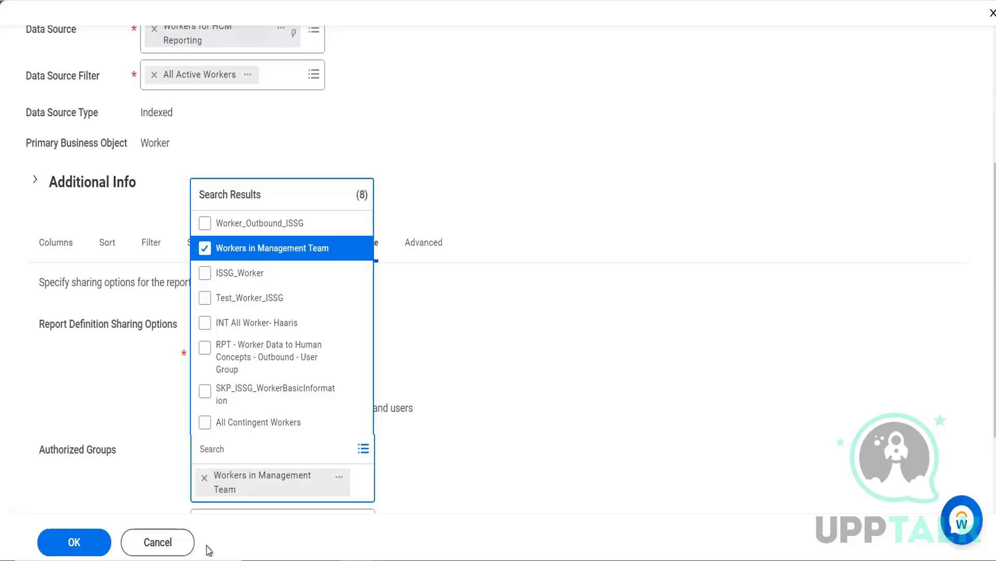
left_click(205, 480)
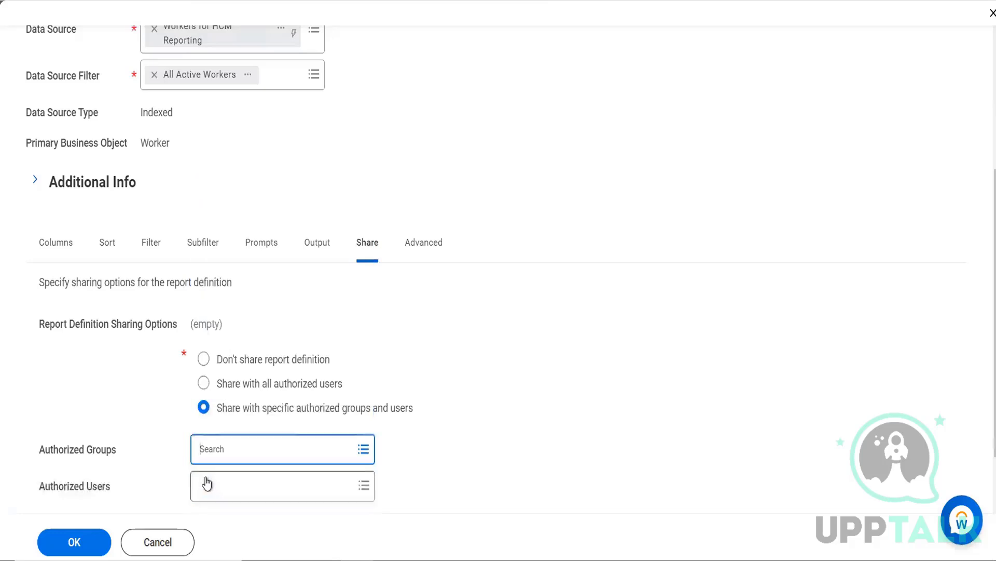
Search the authorized groups for "worker pay", and choose Create position approval Group from the full list.
left_click(363, 449)
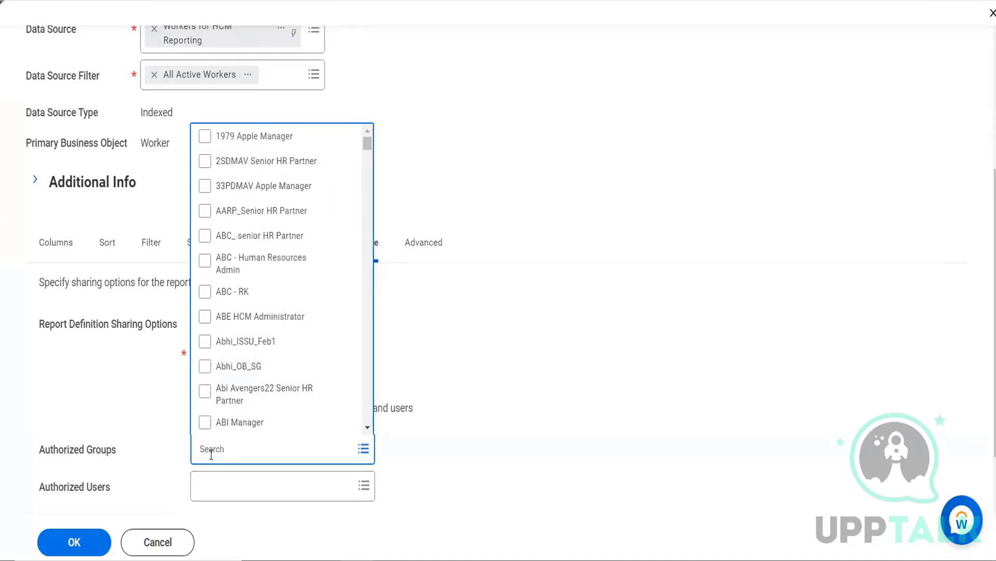
type("worker pay")
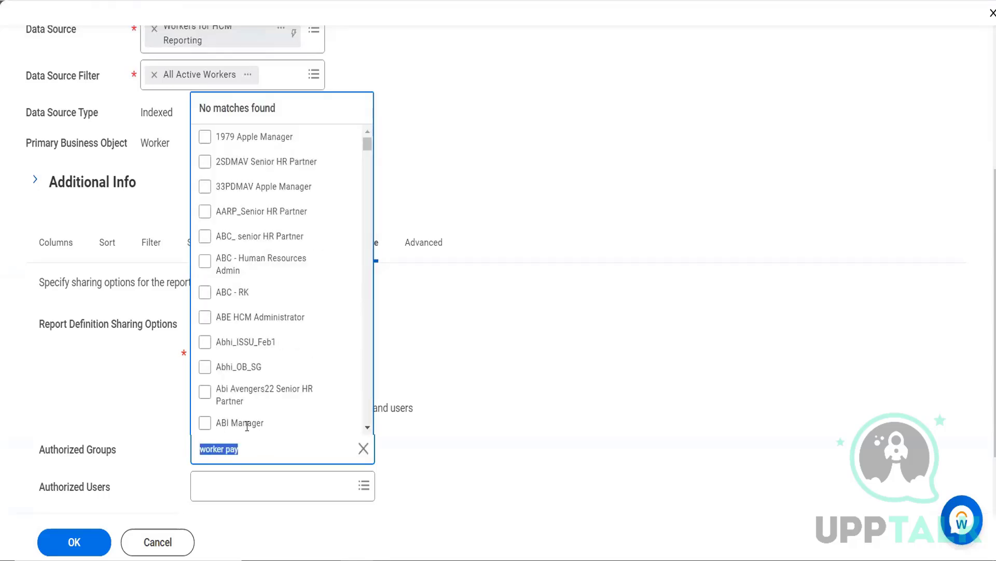
left_click(370, 412)
scroll(370, 412, "down", 10)
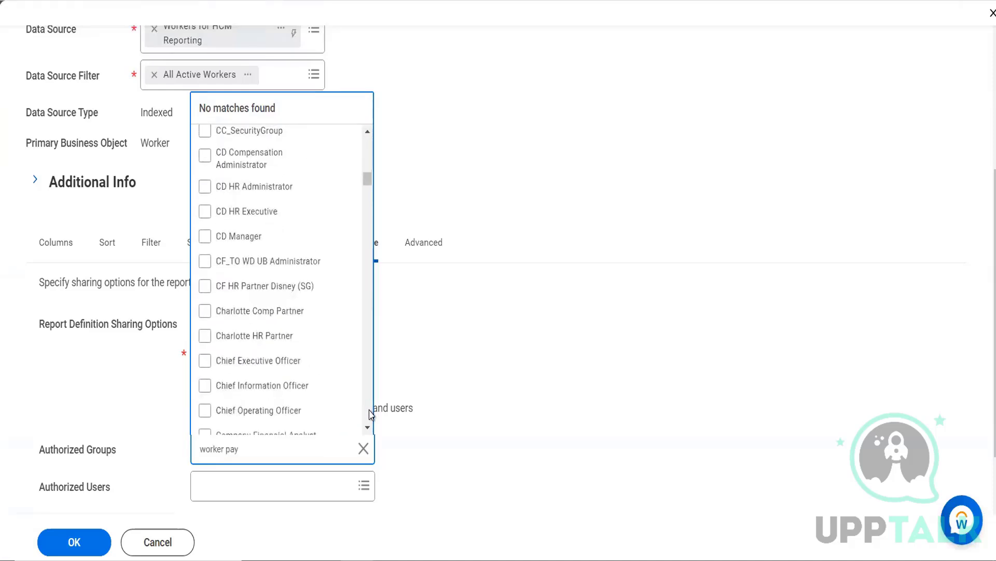
left_click(370, 412)
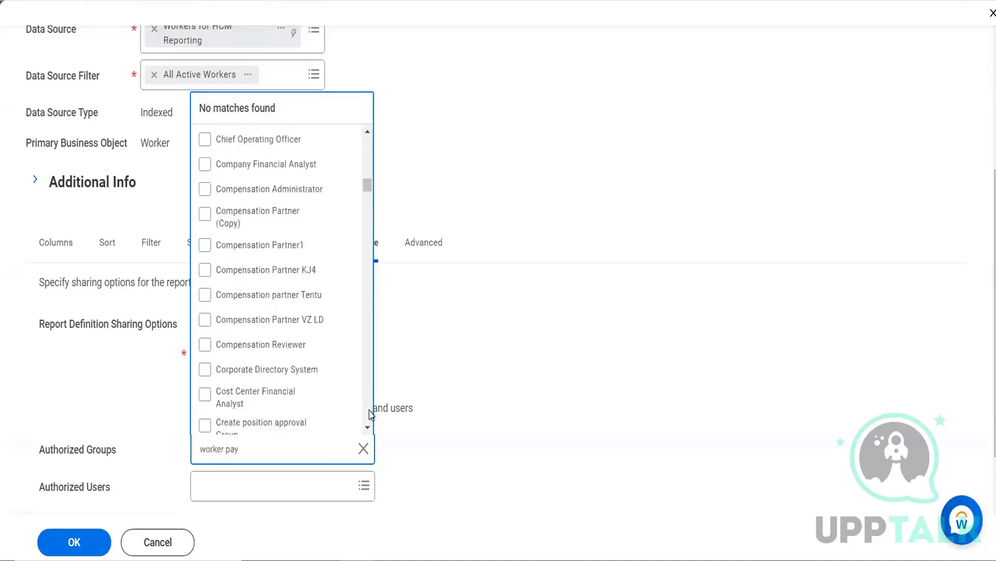
left_click(205, 426)
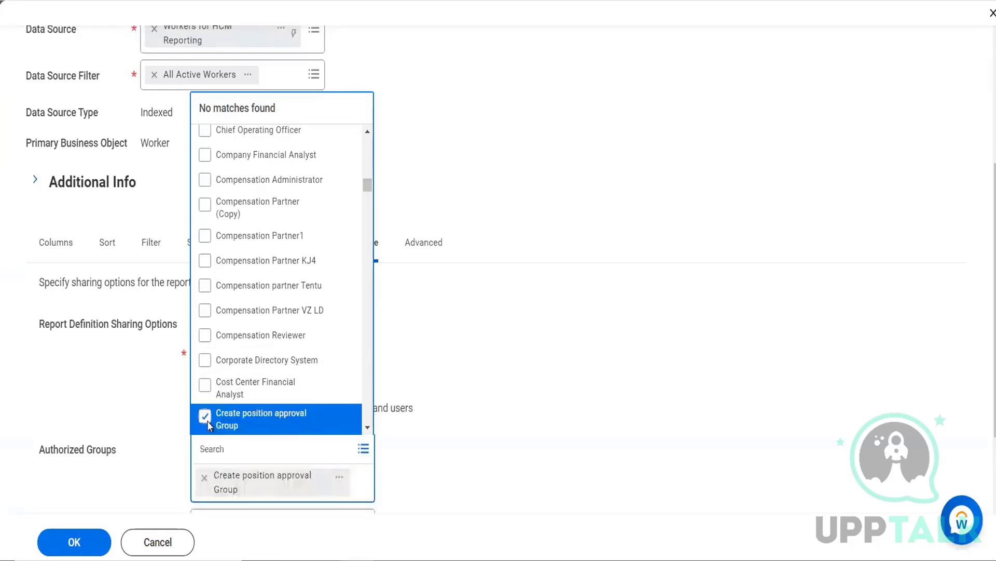
Submit the custom report edits with the chosen authorized group.
left_click(75, 550)
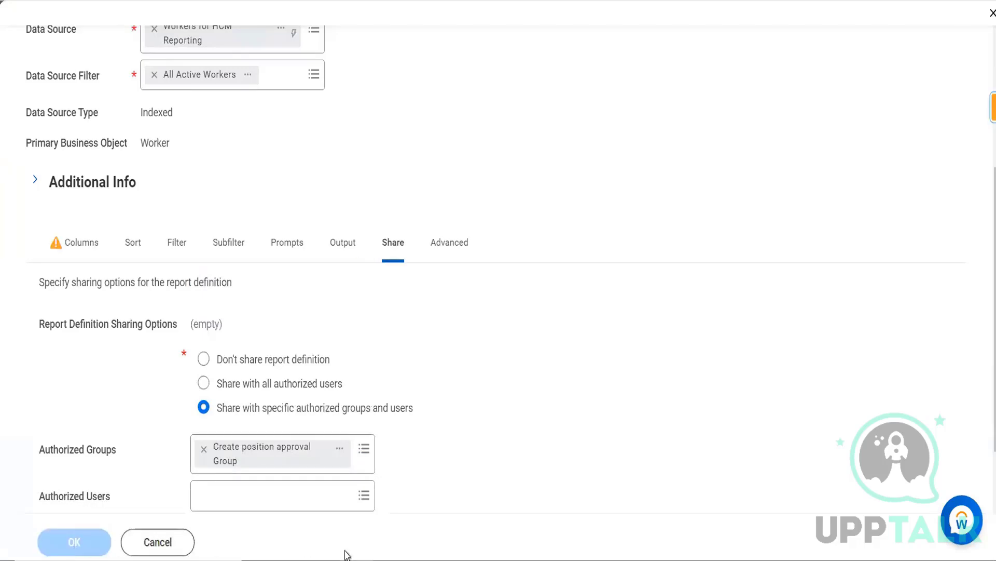
Switch to Notepad, add the lines "tomorrow class:" and "creating security group **" below the existing notes, and save the file.
key("alt+Tab")
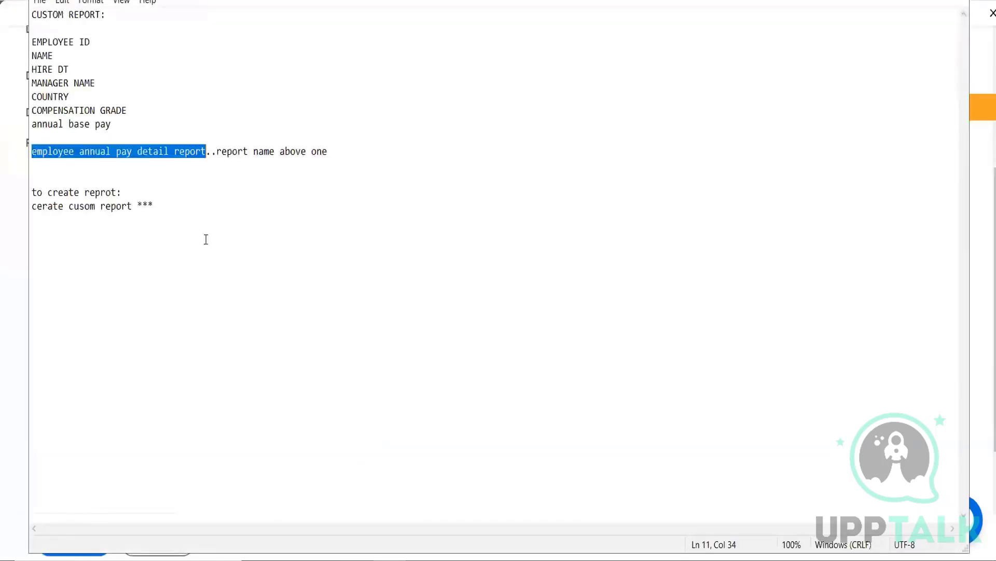
left_click(172, 209)
key("Return")
key("Return")
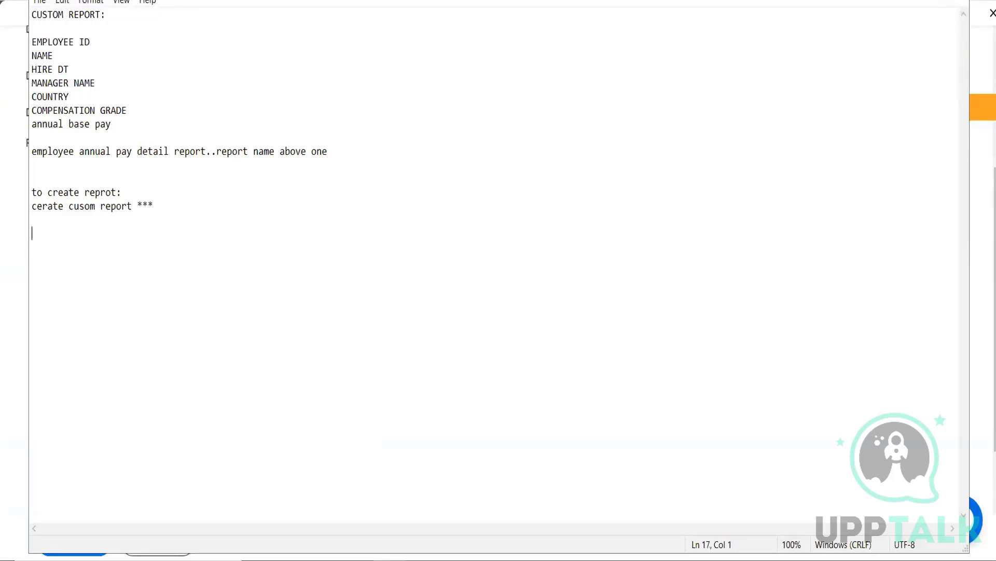
type("tomorrow class:")
key("Return")
type("create")
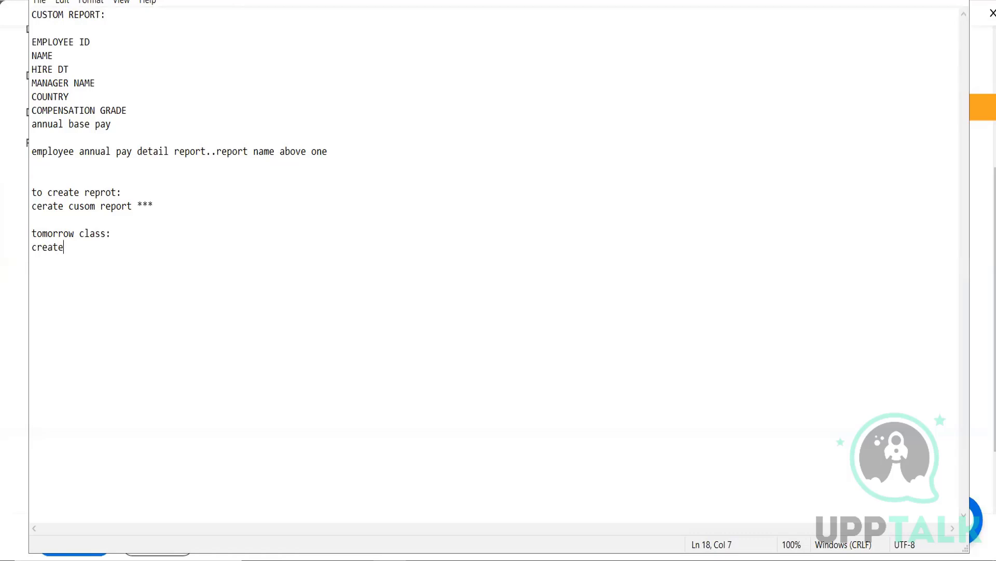
key("BackSpace")
type("ing security group **")
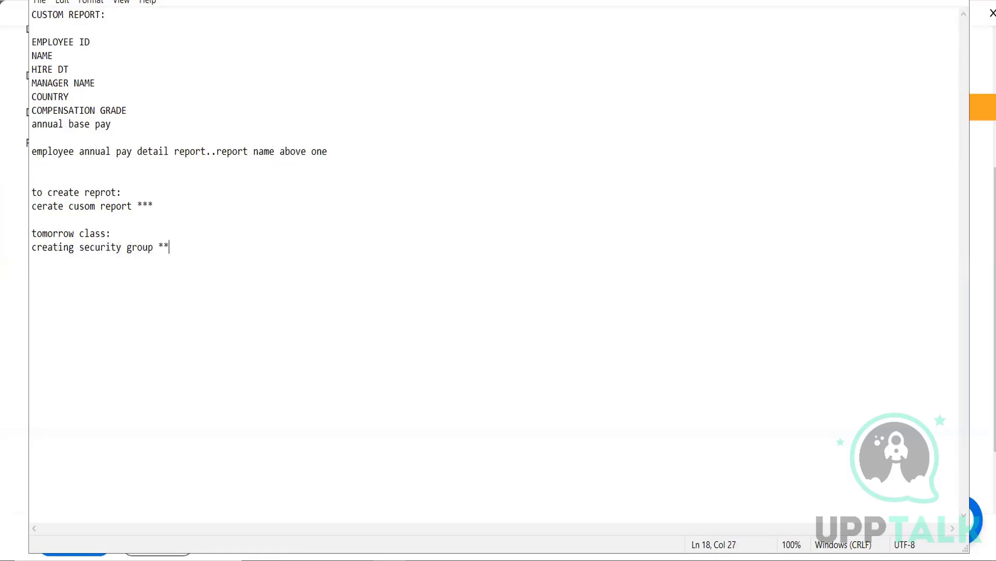
left_click(39, 2)
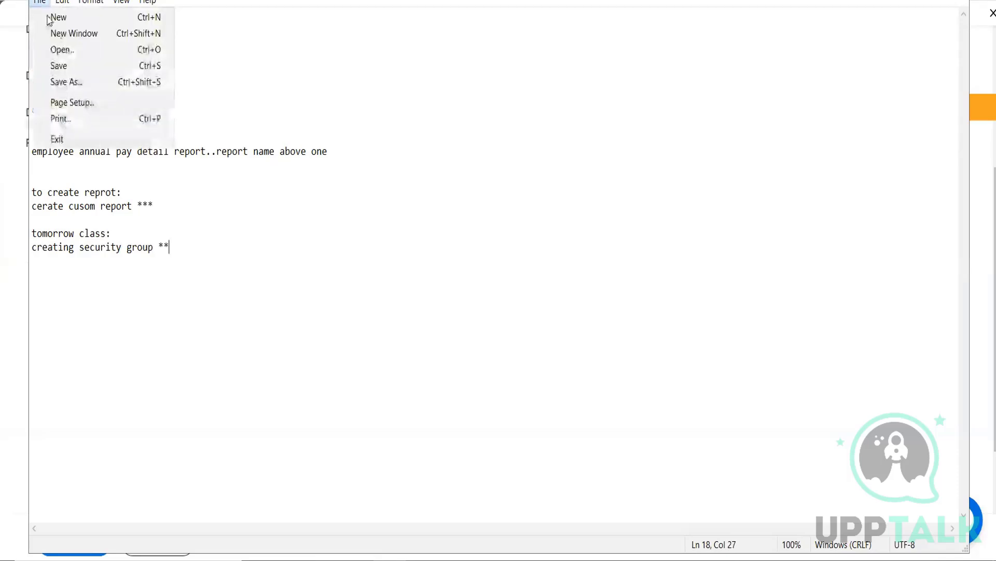
left_click(68, 67)
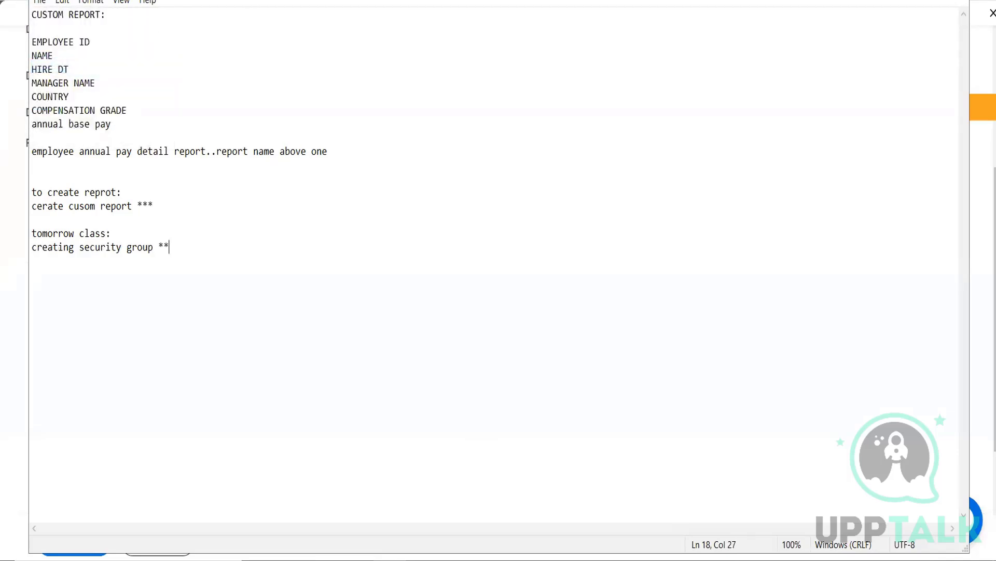
Switch back to Workday, submit the report edits again, and run the report with all worker type prompts left blank.
key("alt+Tab")
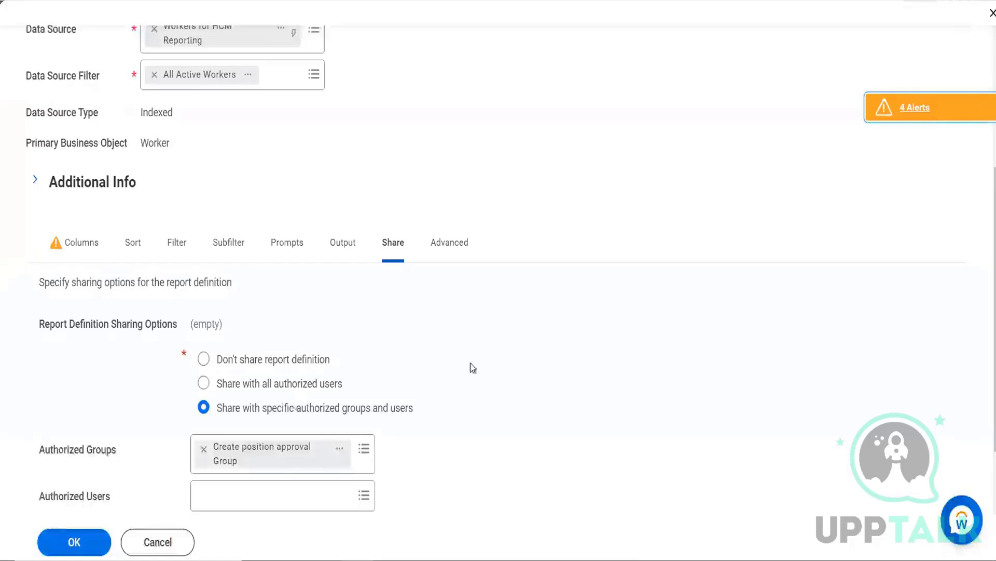
left_click(63, 545)
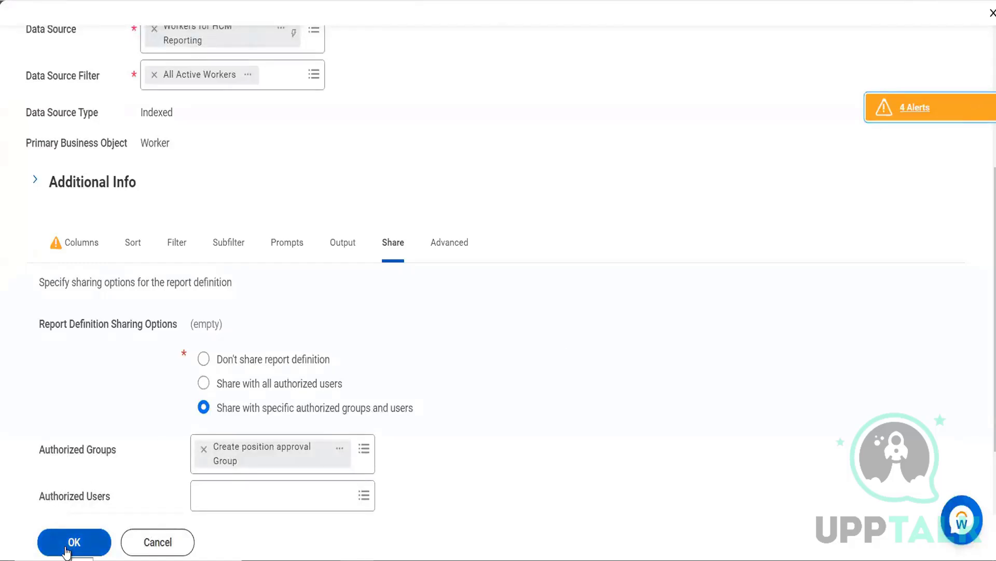
left_click(66, 548)
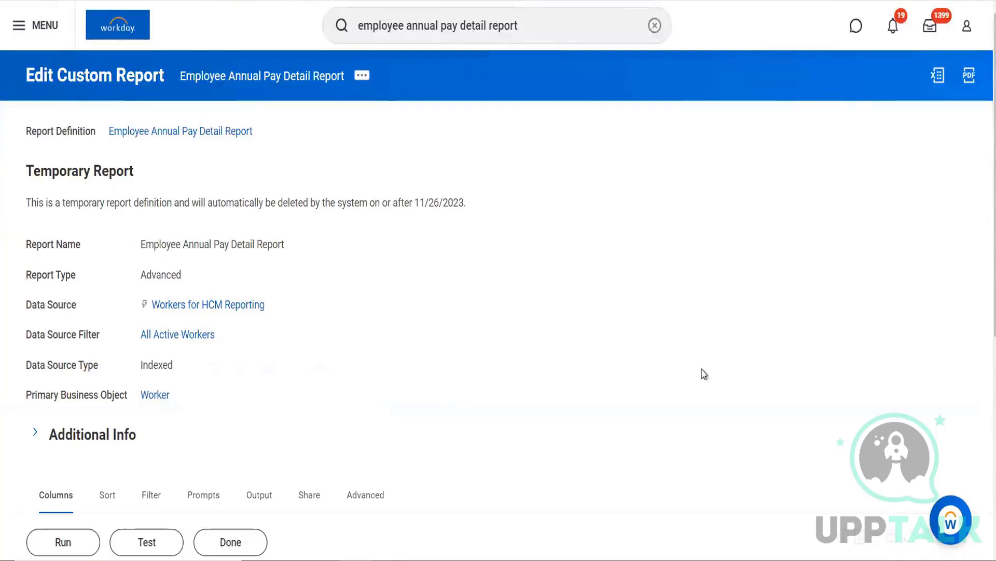
left_click(80, 545)
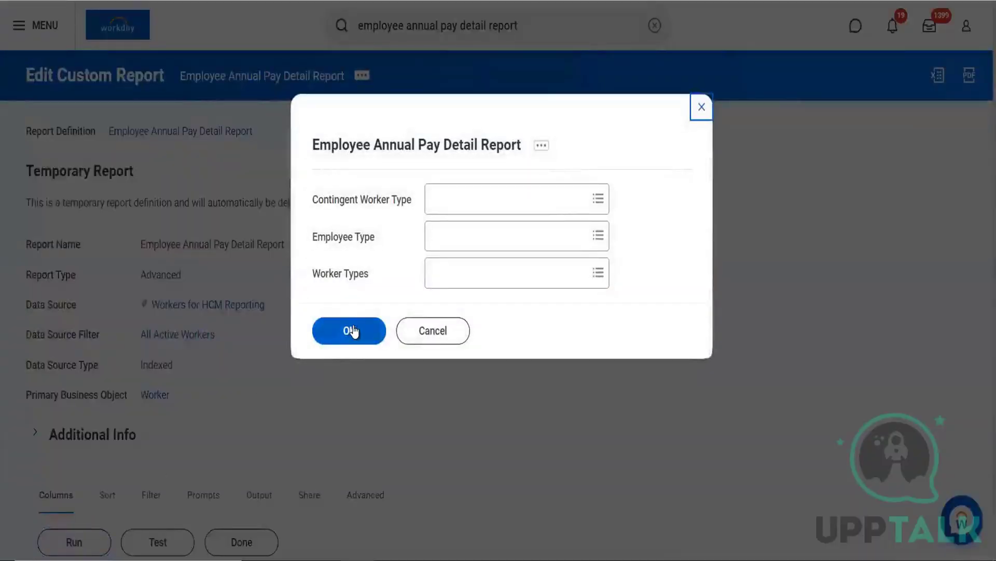
left_click(354, 330)
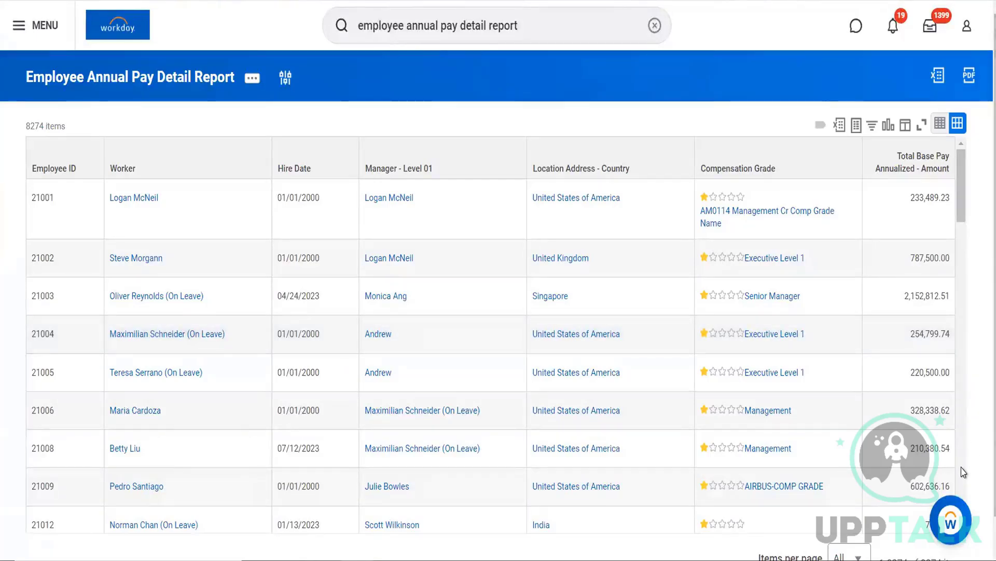
Examine the employee rows of the Employee Annual Pay Detail Report and the available items-per-page options.
scroll(963, 492, "down", 6)
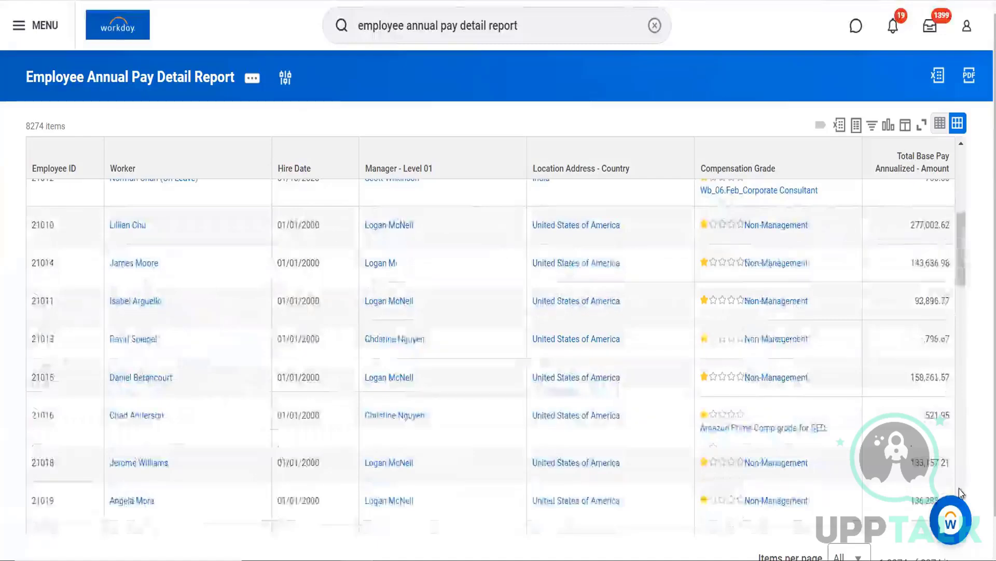
scroll(963, 492, "down", 6)
scroll(963, 492, "down", 6)
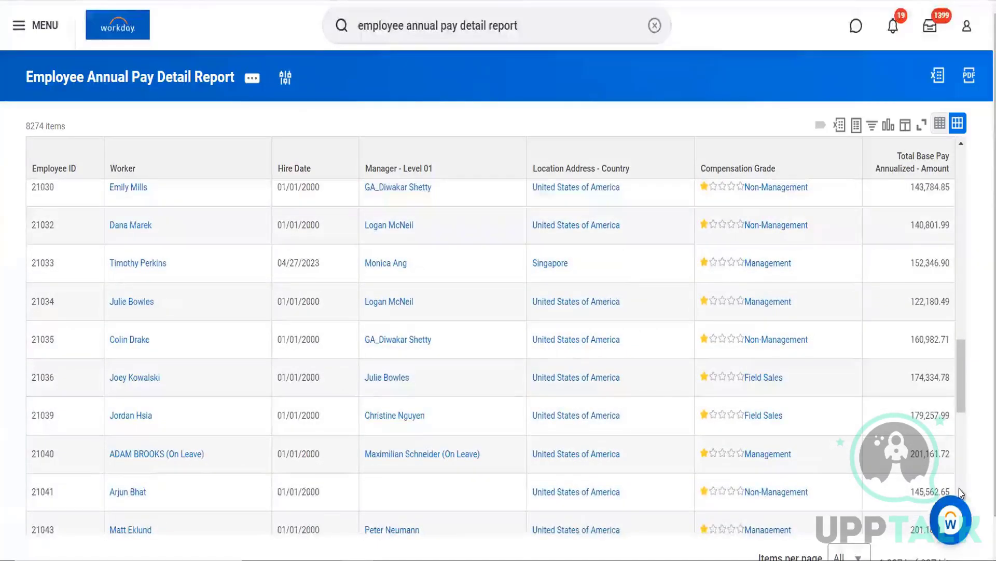
scroll(960, 492, "down", 6)
scroll(960, 492, "down", 6)
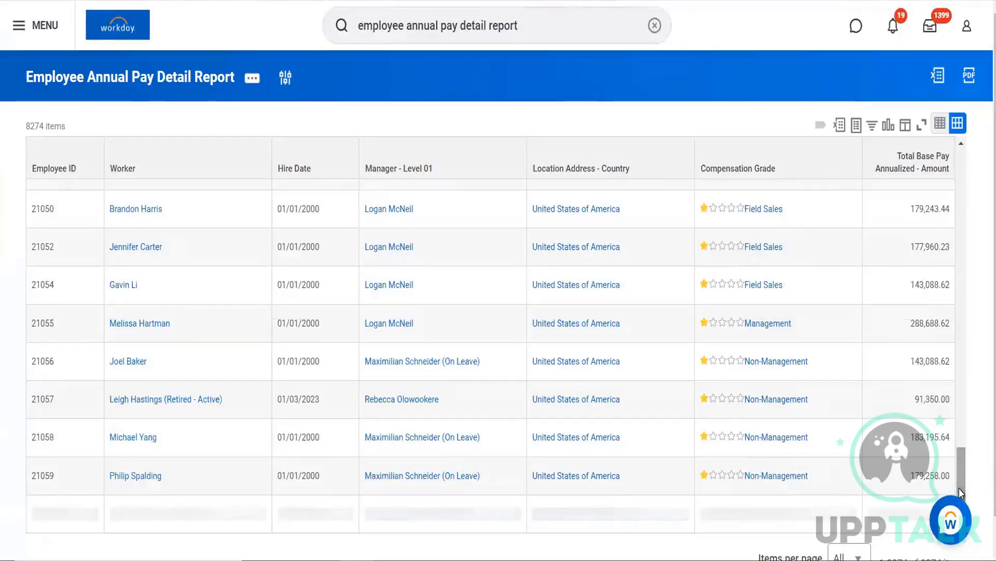
scroll(959, 492, "down", 3)
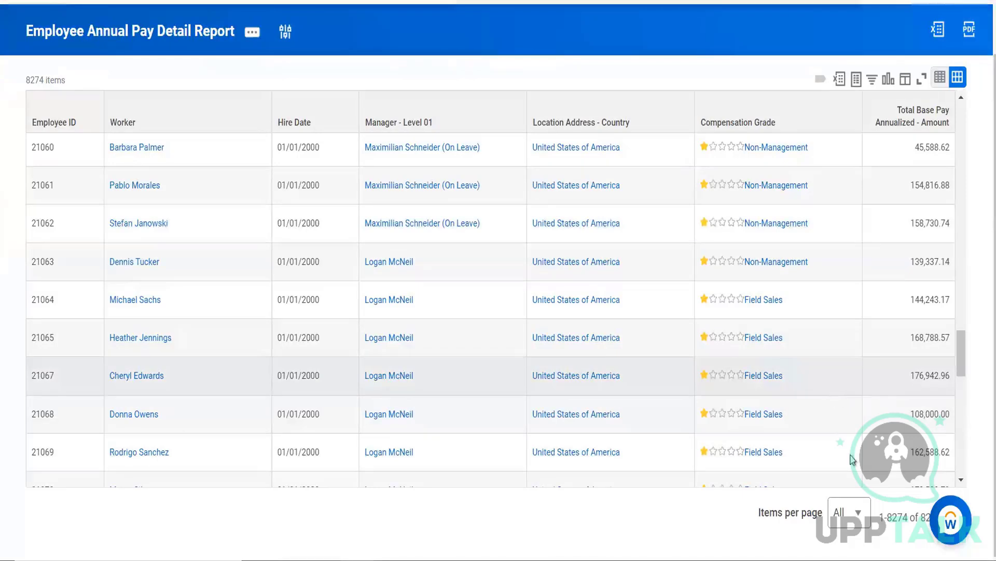
left_click(859, 513)
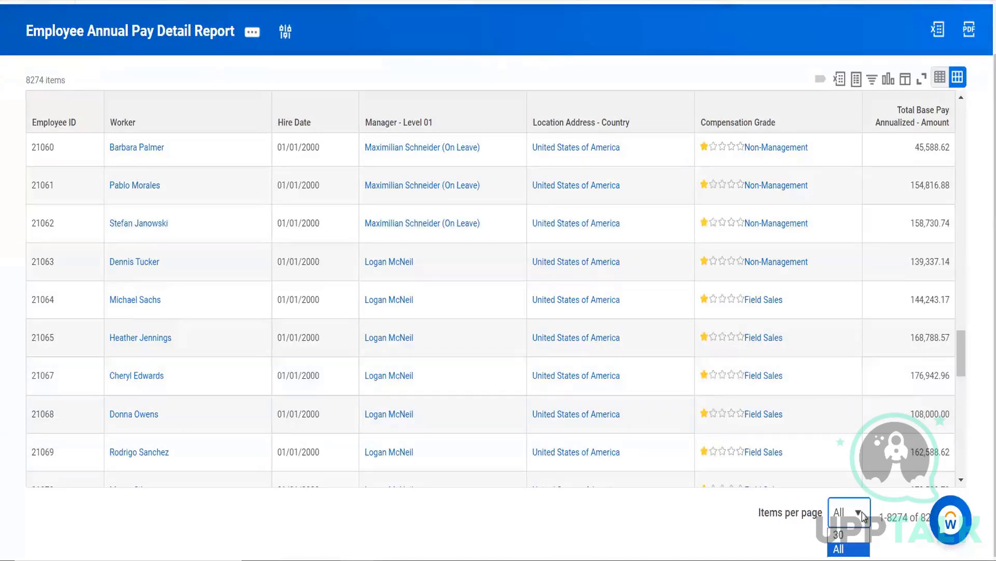
left_click(908, 371)
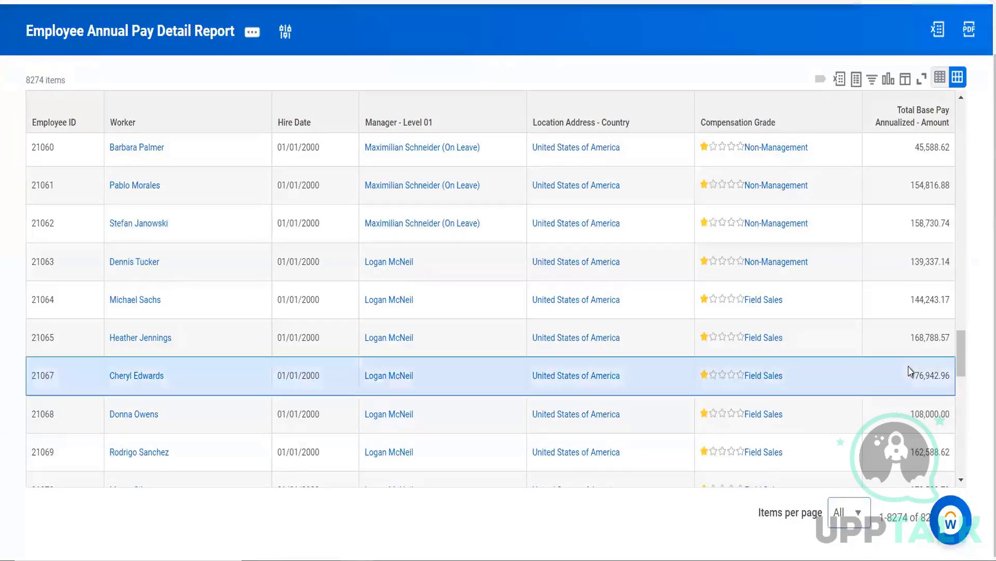
left_click(881, 297)
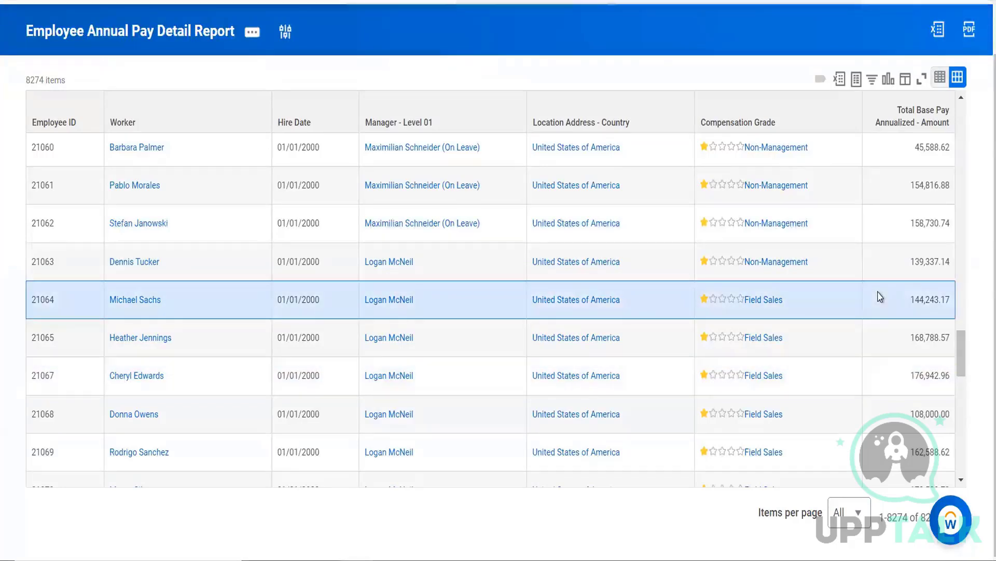